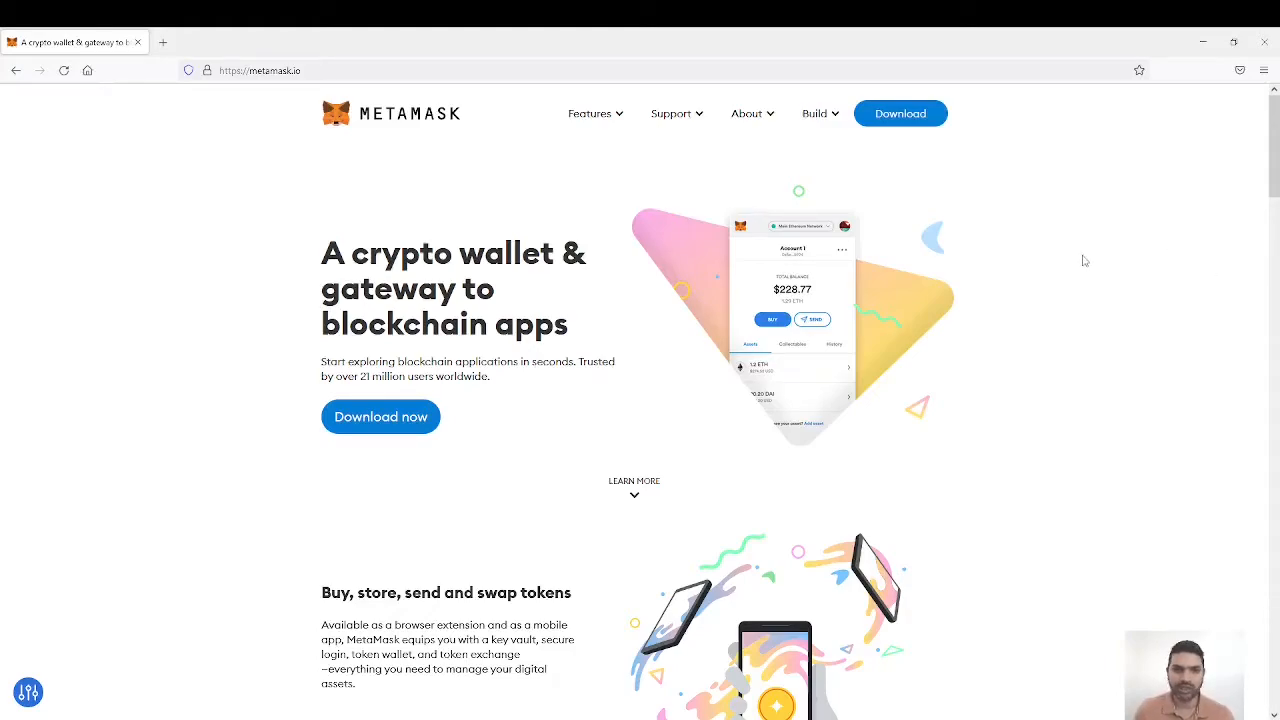
Step: Look over the MetaMask home page, then open its download page and review the supported browsers
scroll(1085, 258, down, 2)
scroll(1073, 261, down, 2)
scroll(1073, 261, down, 5)
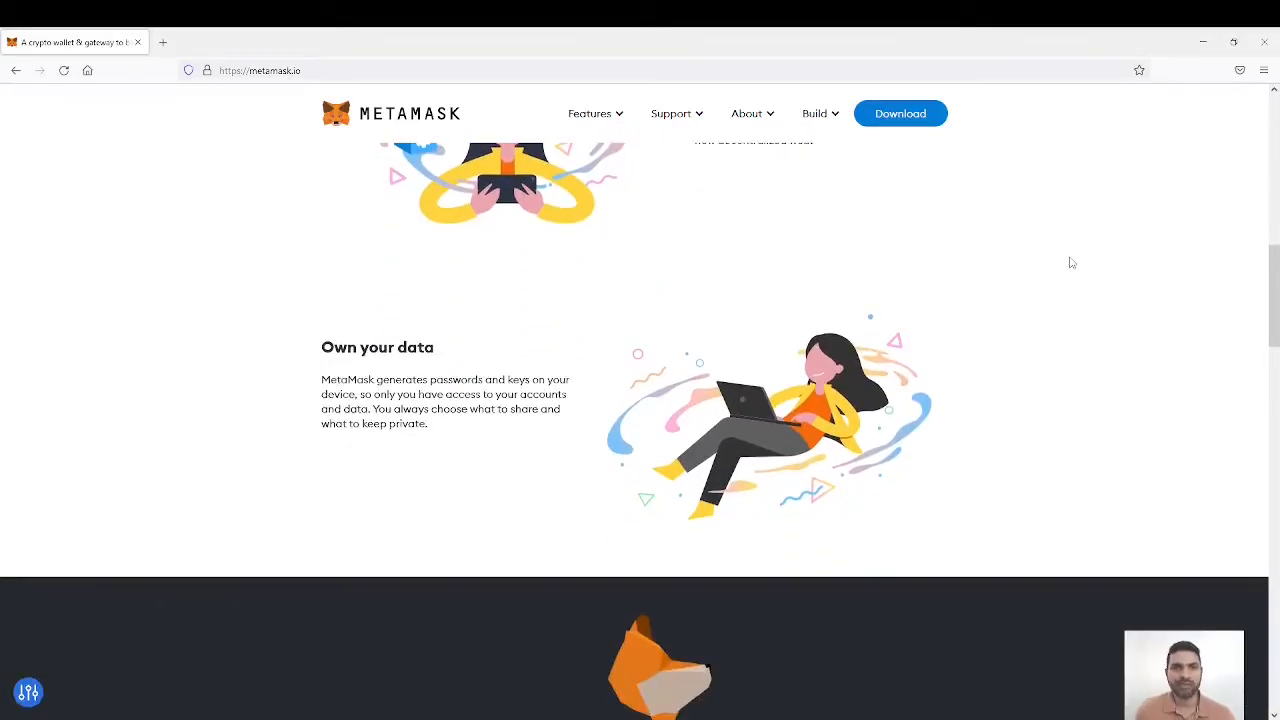
scroll(1071, 263, up, 3)
scroll(1072, 265, up, 5)
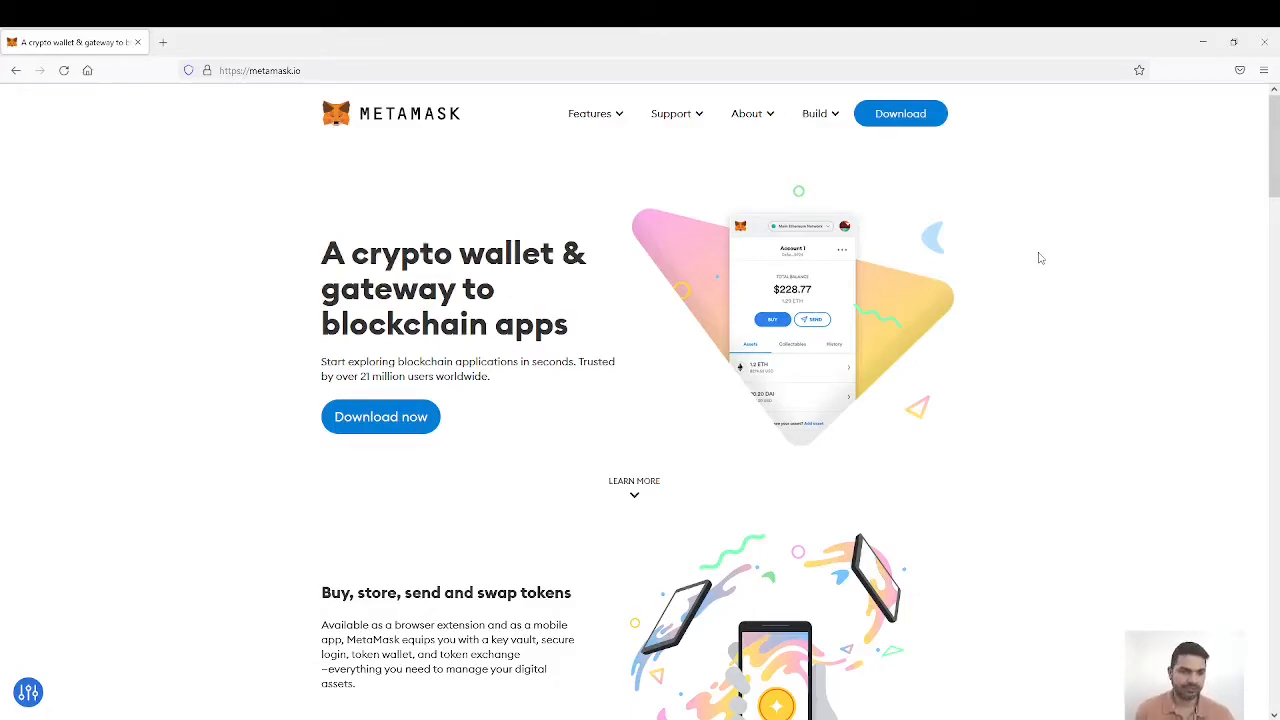
click(403, 423)
scroll(1015, 325, down, 3)
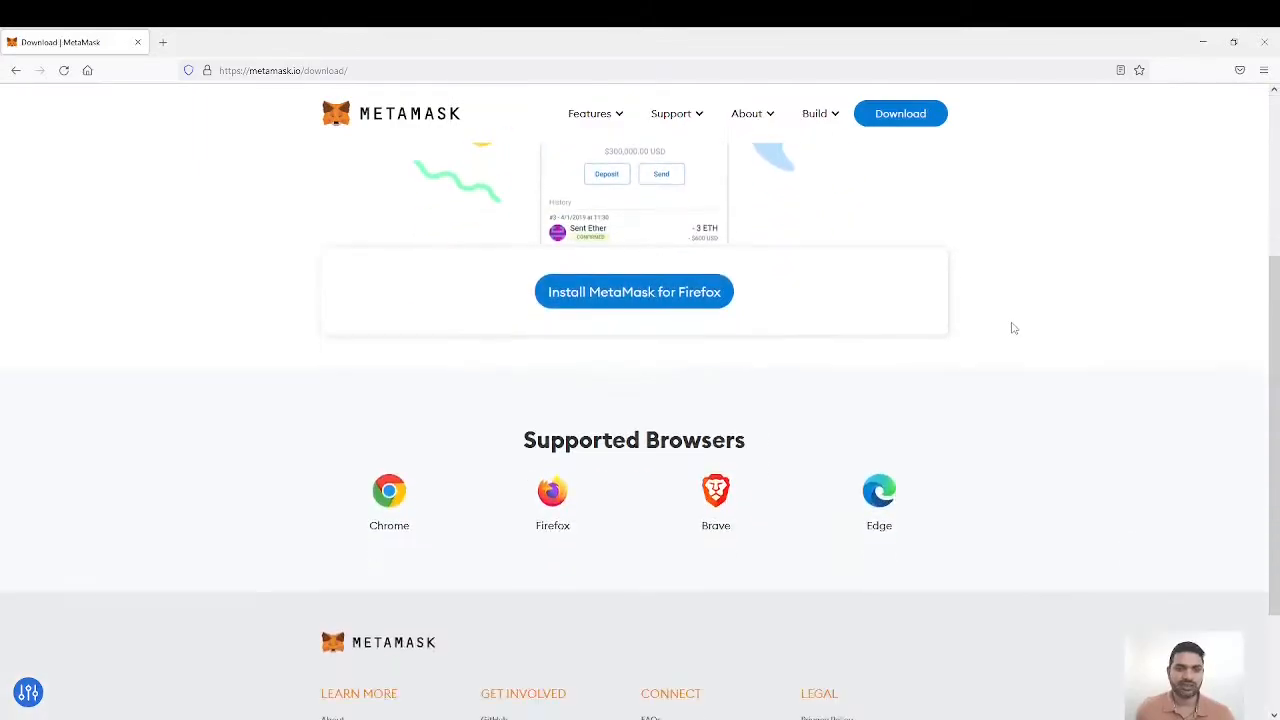
scroll(1013, 328, down, 2)
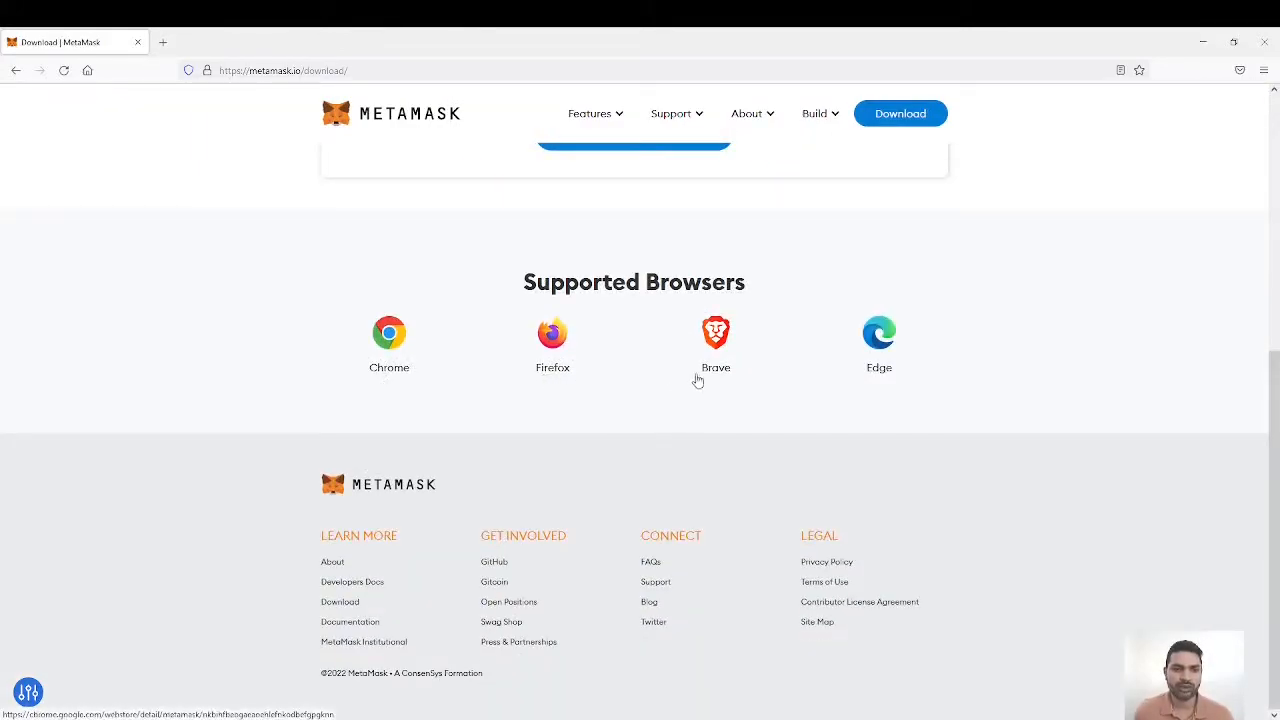
scroll(1008, 376, up, 4)
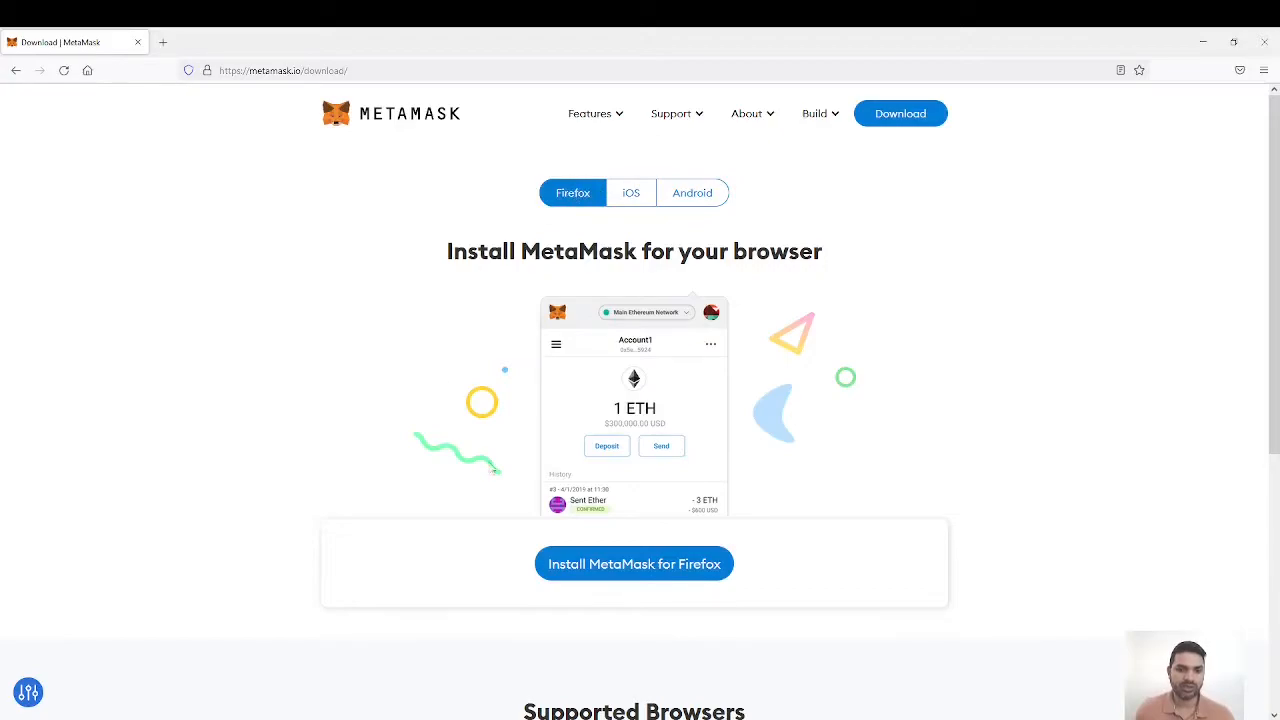
Step: Install the MetaMask extension for Firefox, granting its requested permissions and acknowledging the installation notice
click(632, 570)
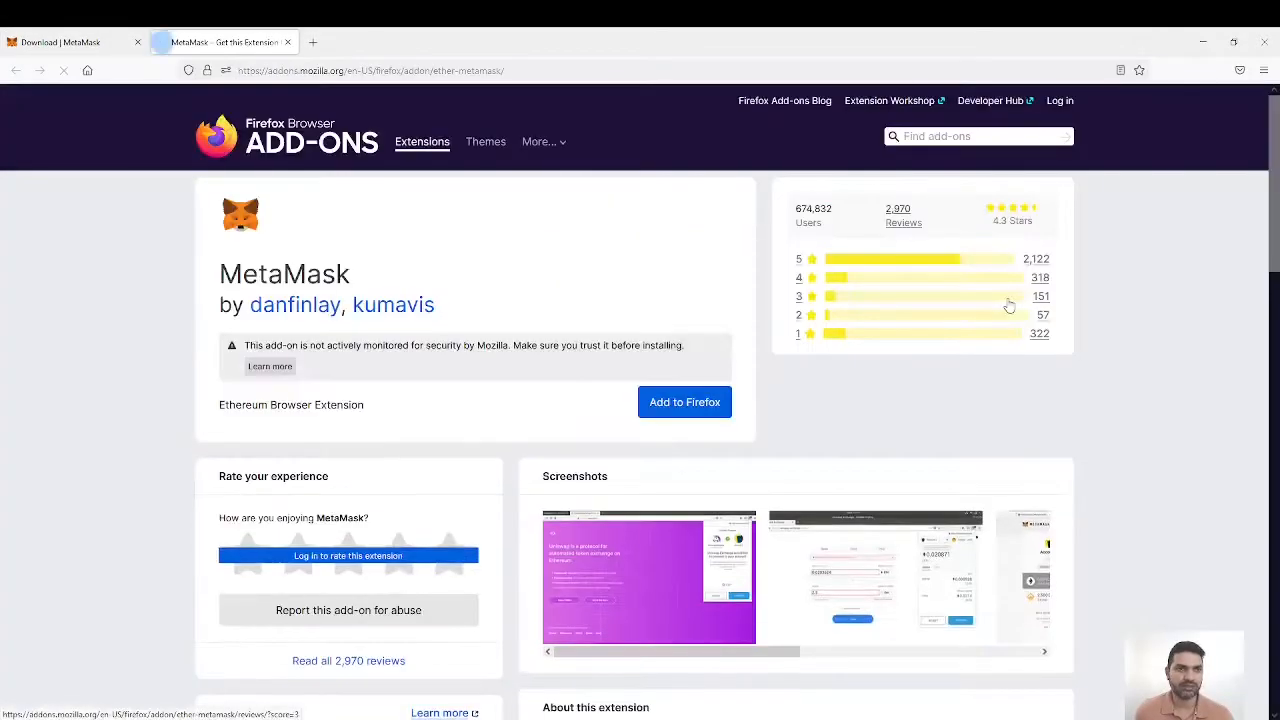
click(686, 406)
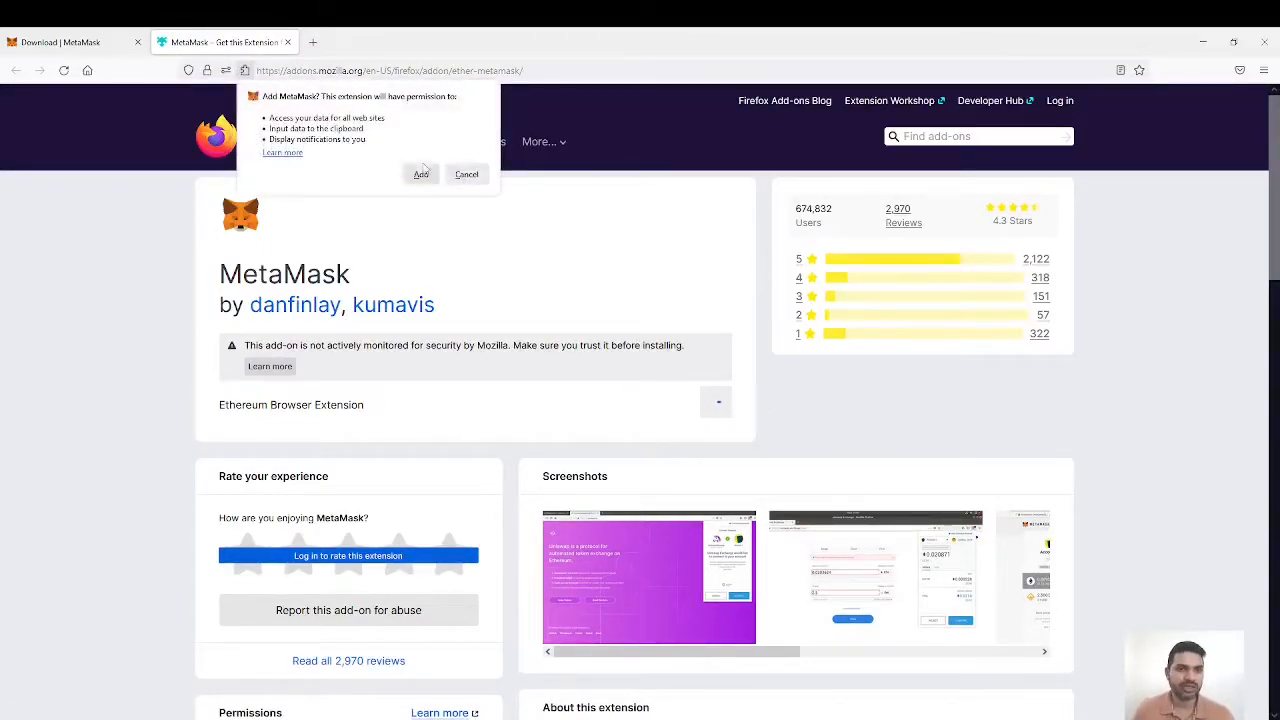
click(421, 174)
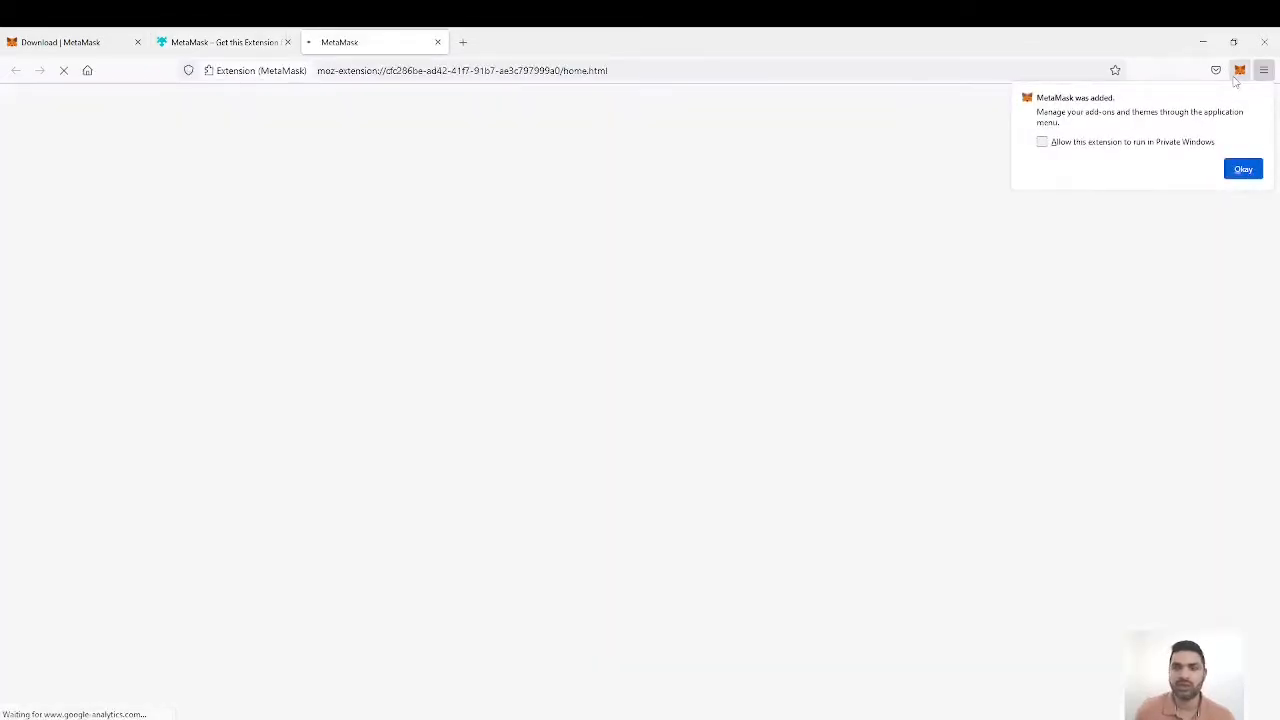
click(1243, 169)
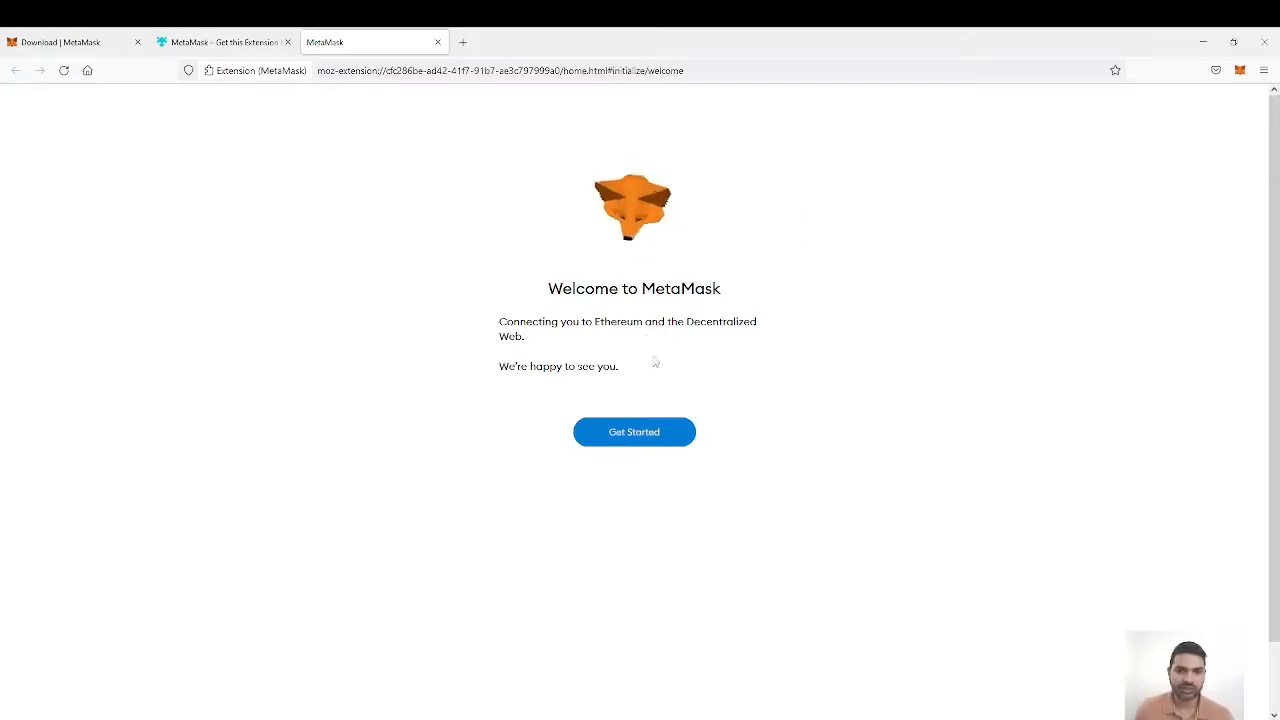
Step: Begin MetaMask setup by choosing to create a new wallet and agreeing to share usage data
click(638, 432)
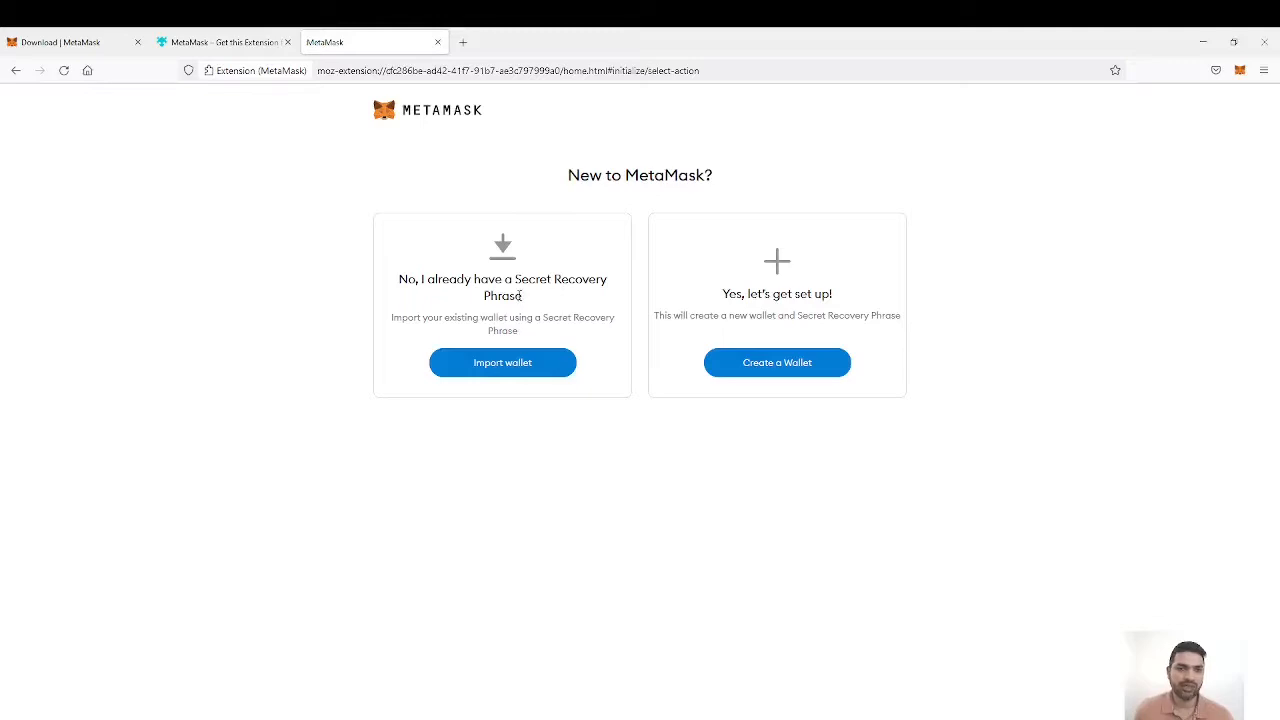
click(784, 366)
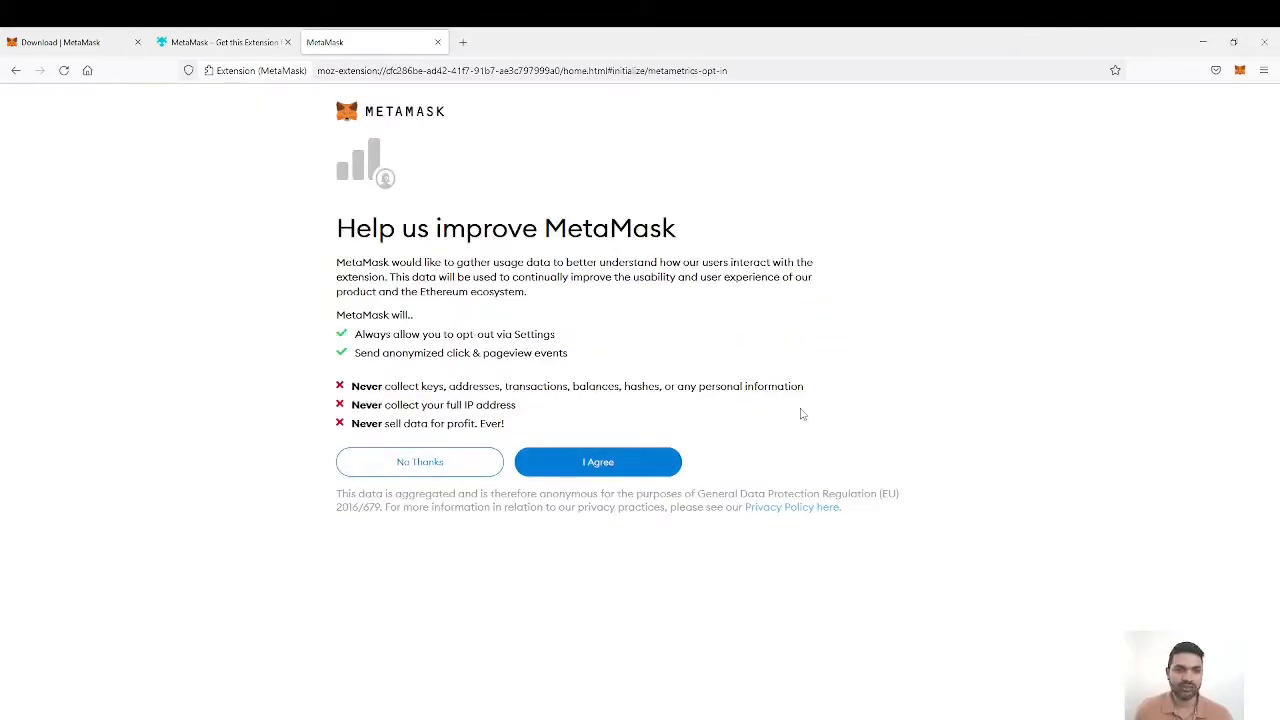
click(595, 461)
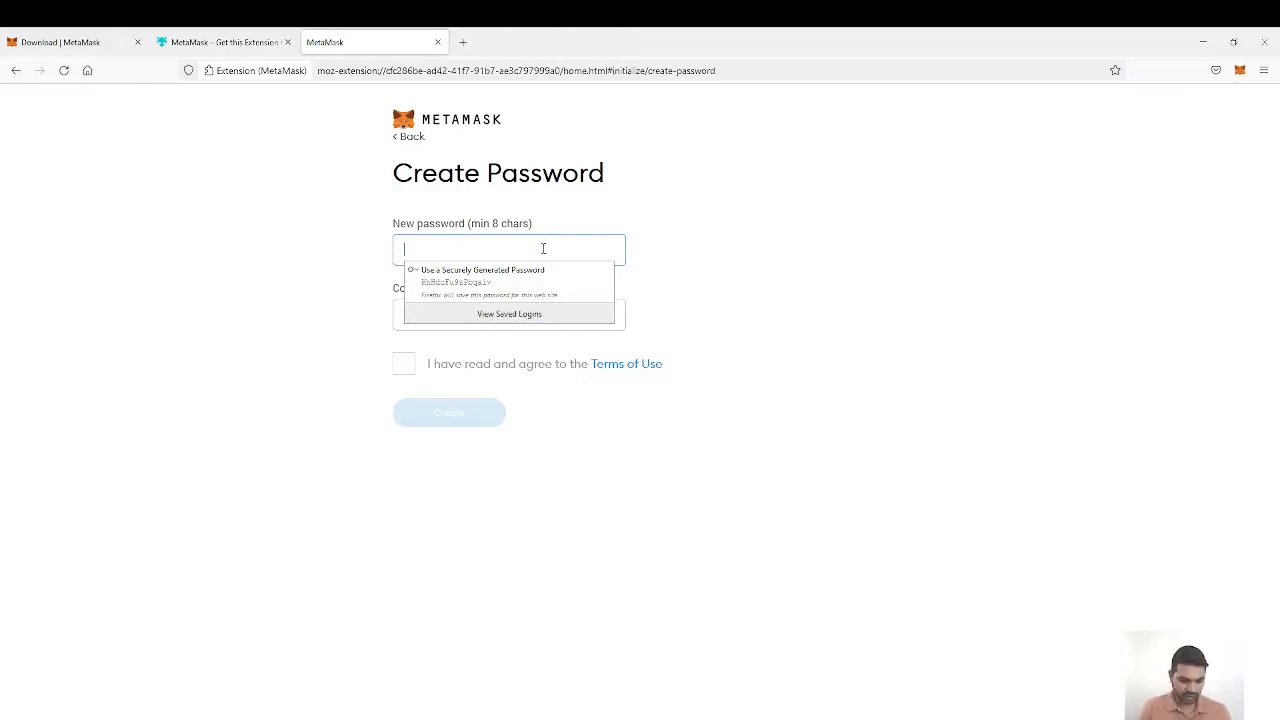
Step: Enter and confirm a new wallet password, accept the Terms of Use and create the wallet
text(aaaaaaaaaa)
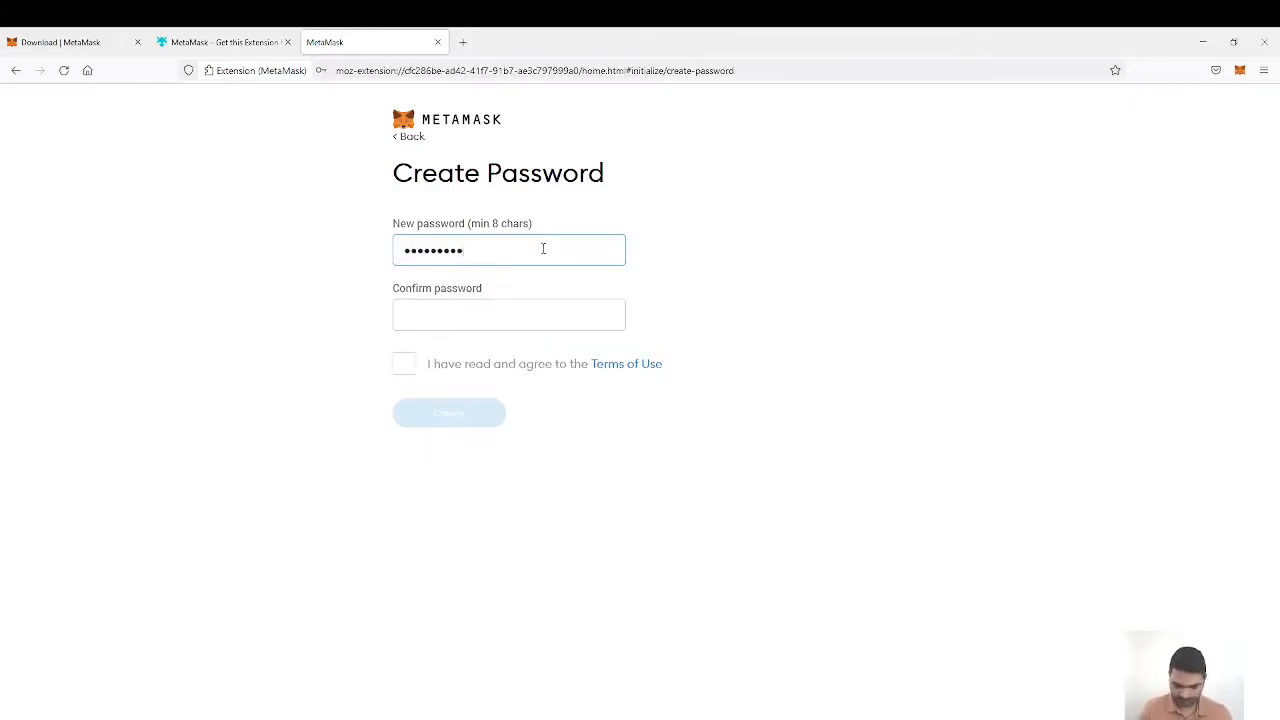
click(483, 315)
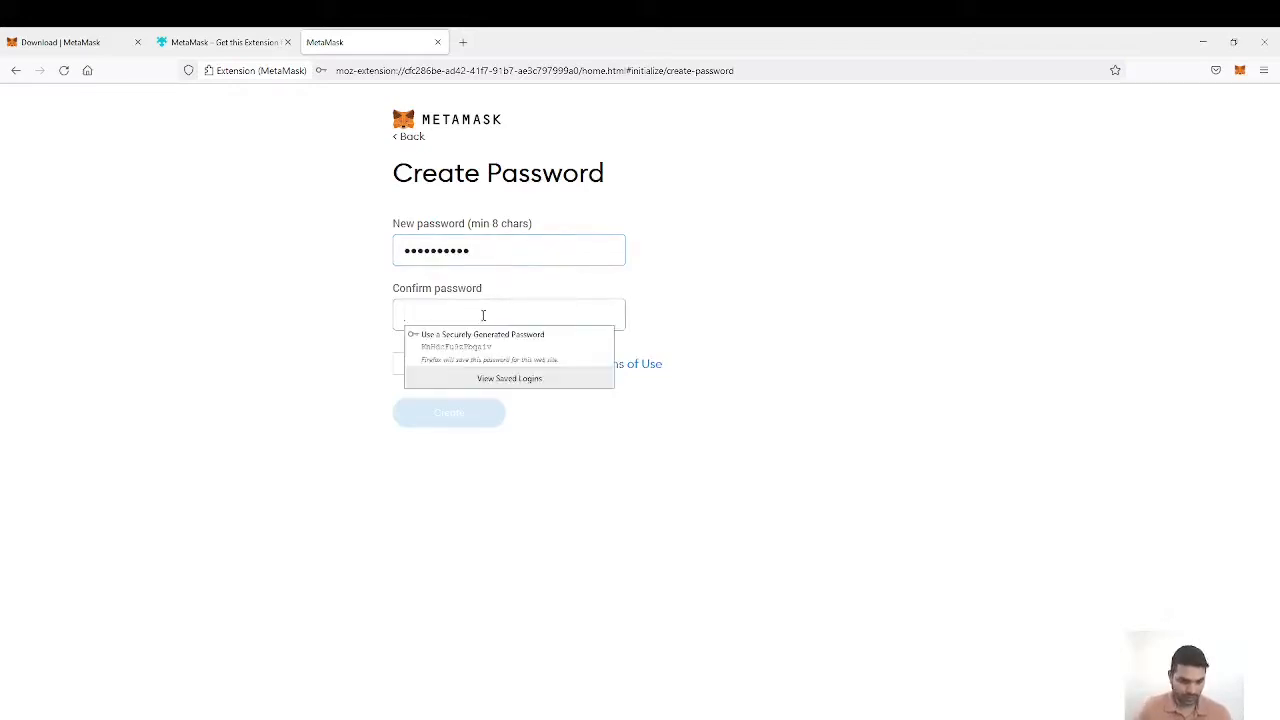
text(aaaaaaaa)
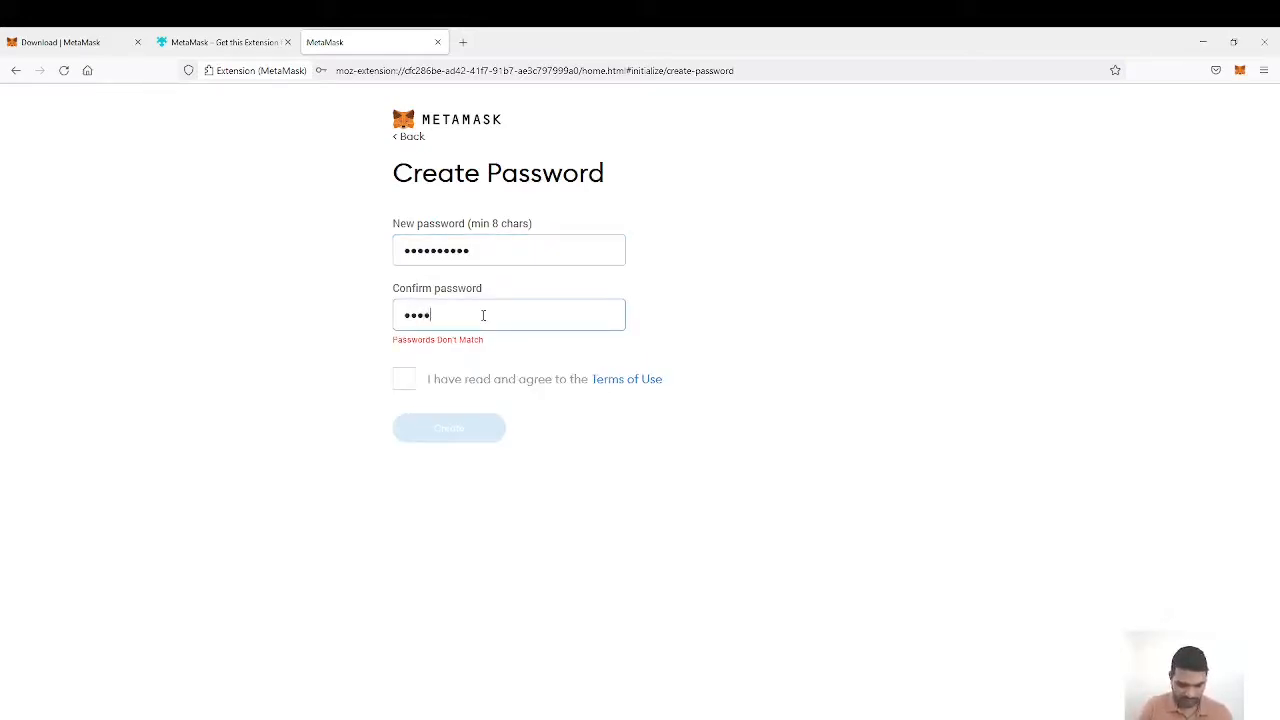
text(aa)
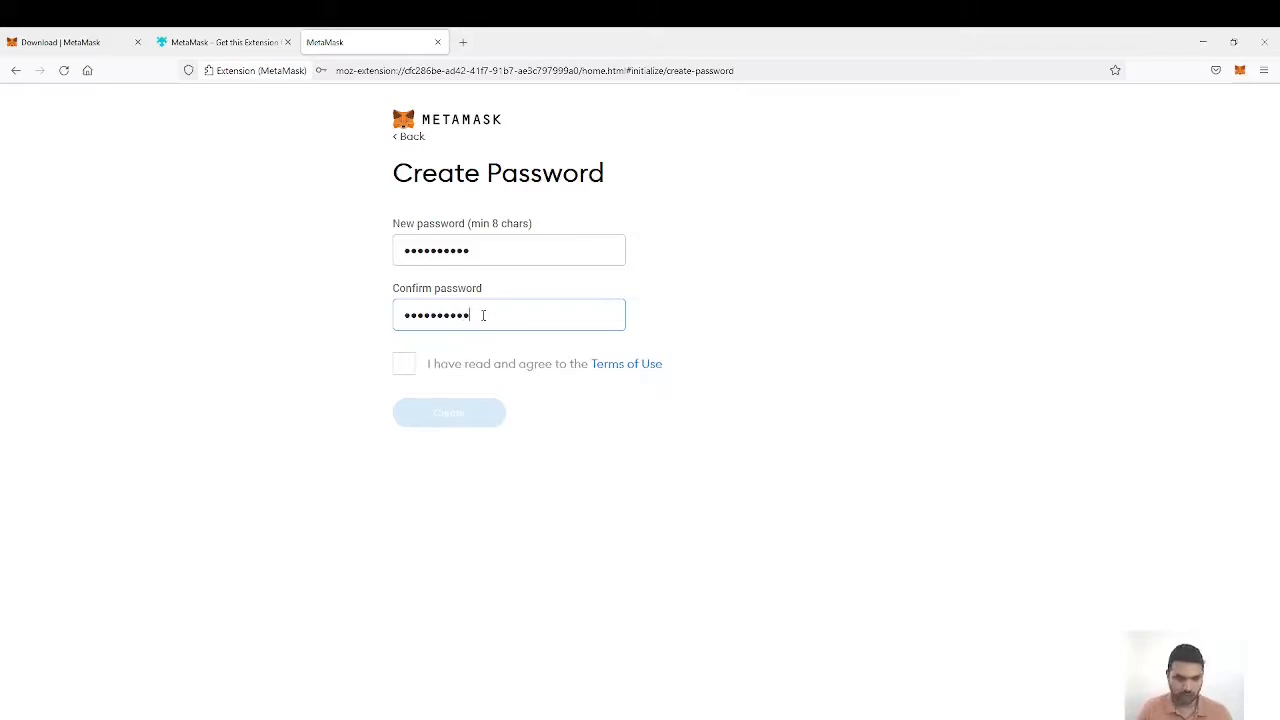
click(404, 366)
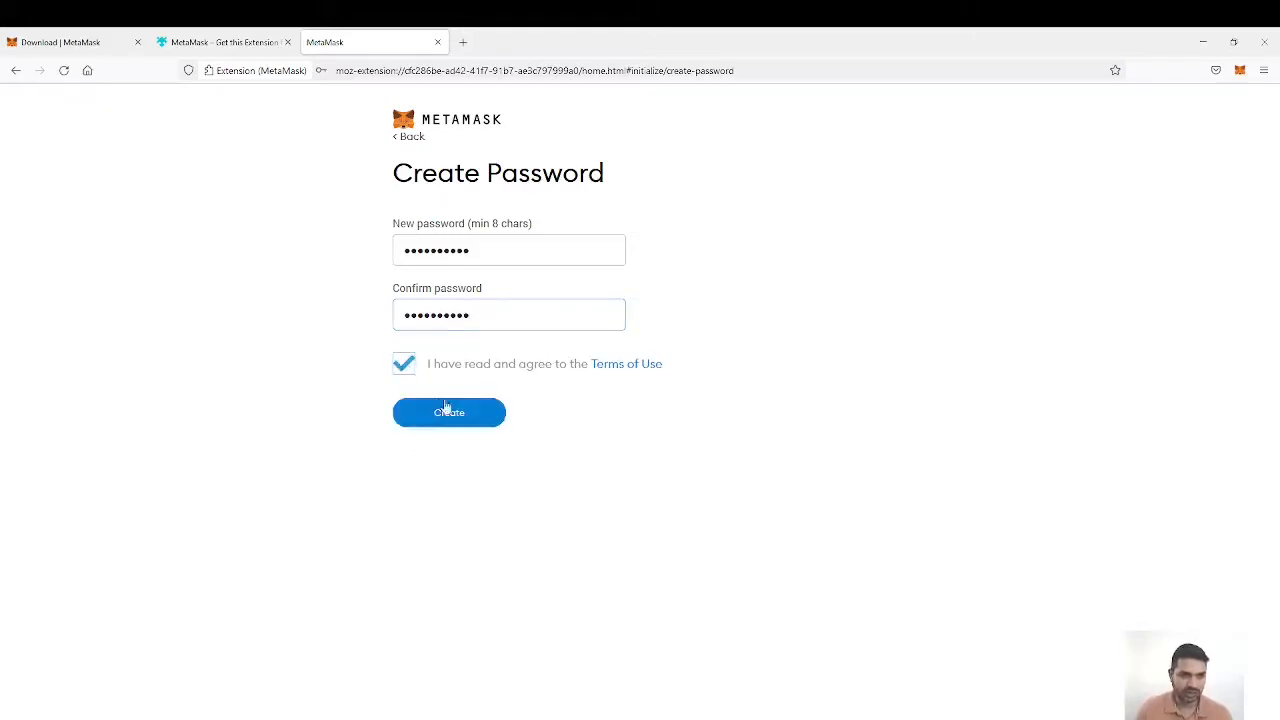
click(455, 416)
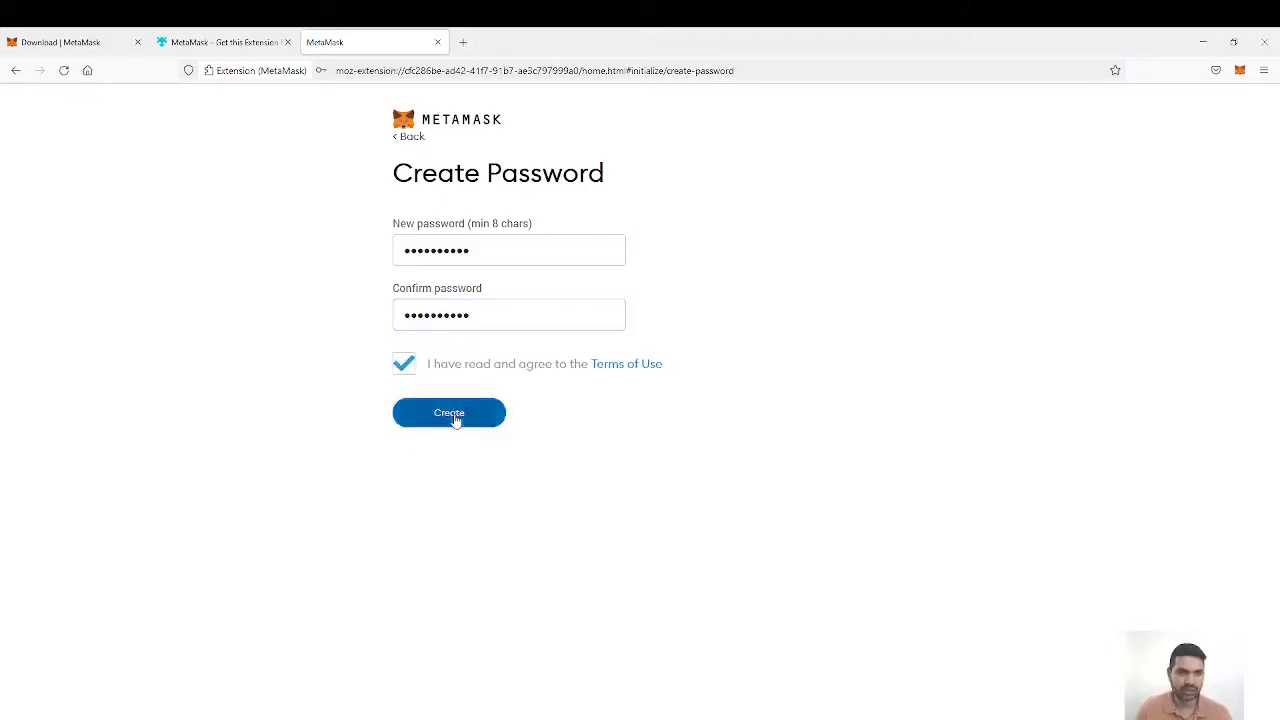
click(446, 249)
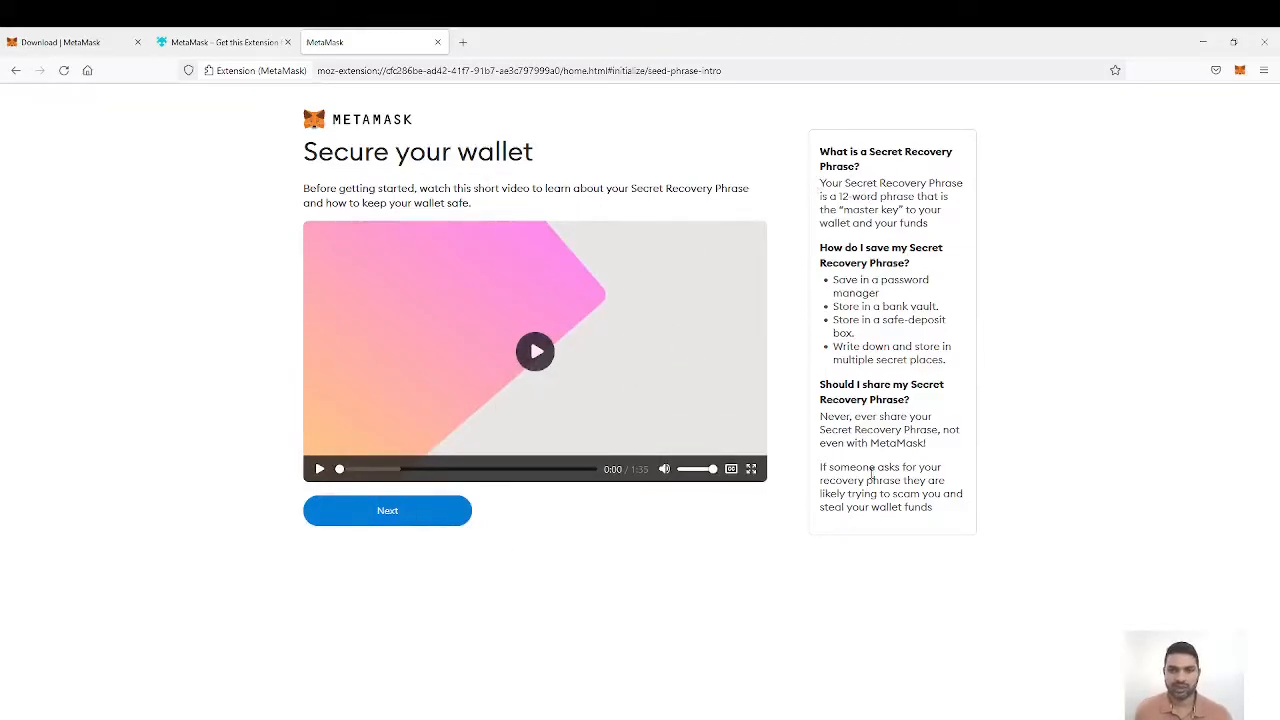
Step: Continue past the wallet security video and reveal the Secret Recovery Phrase for review
click(406, 512)
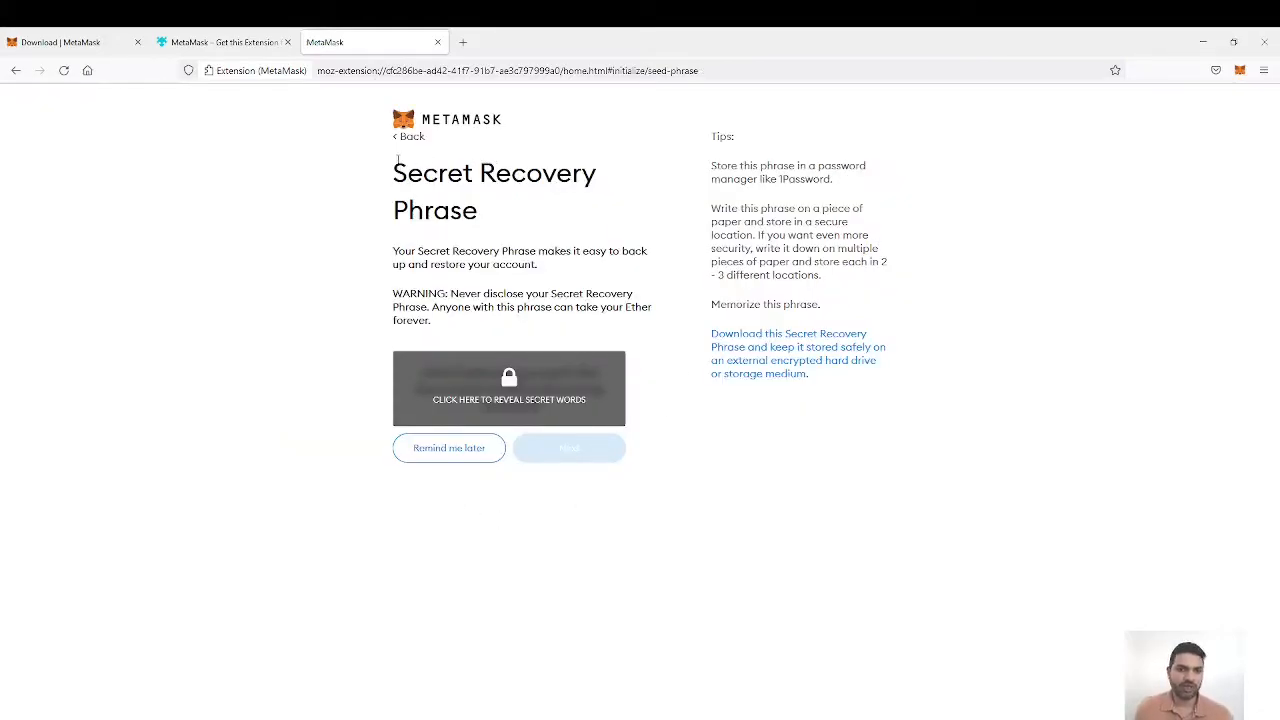
drag(397, 162, 488, 224)
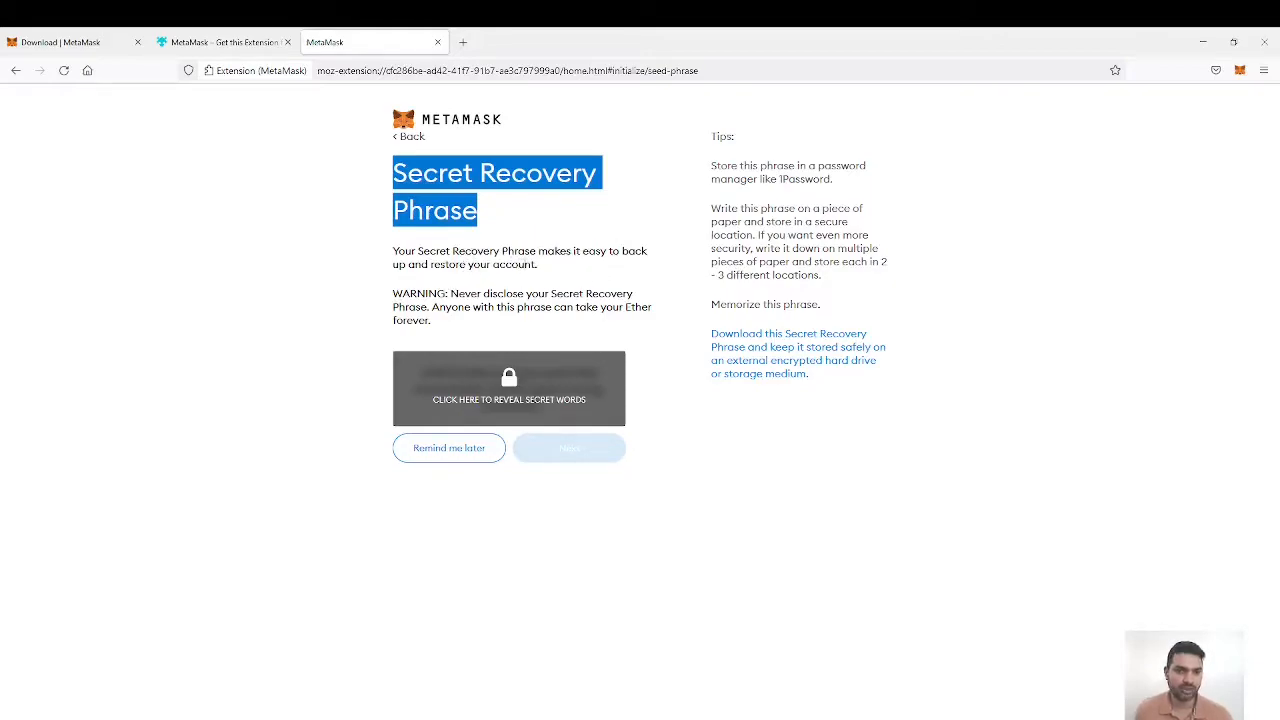
click(512, 382)
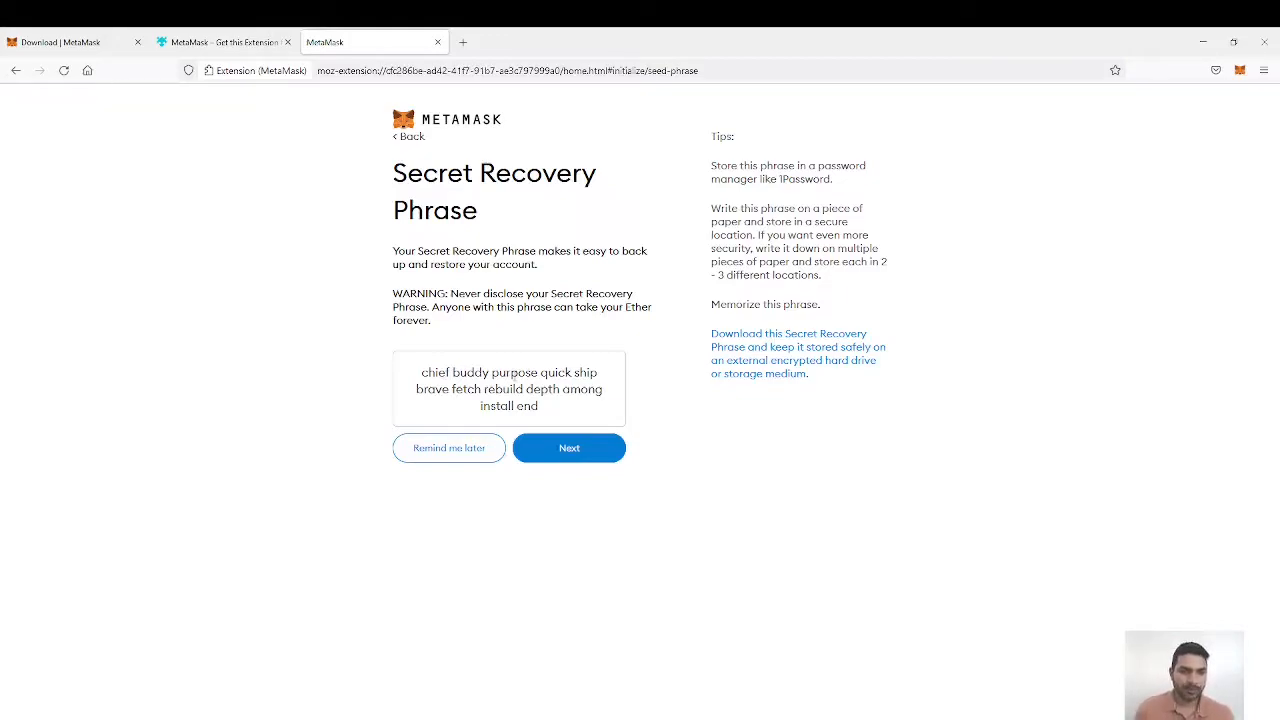
drag(541, 407, 423, 371)
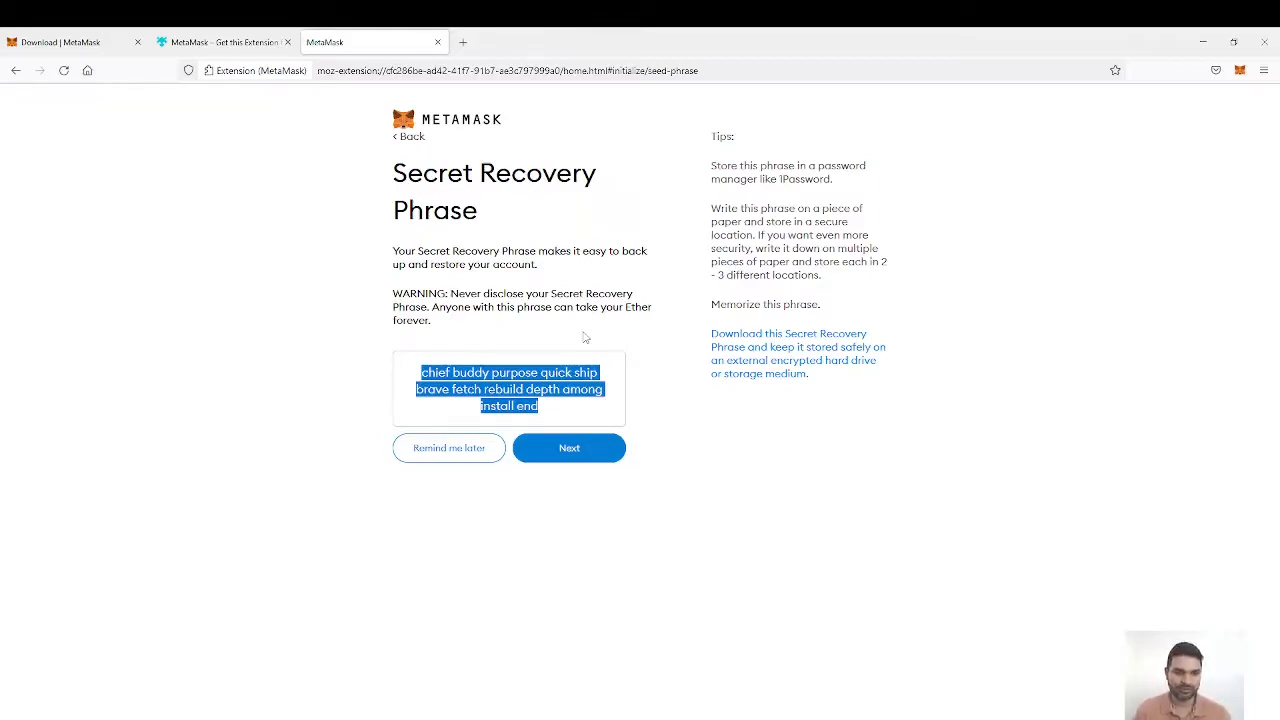
click(652, 381)
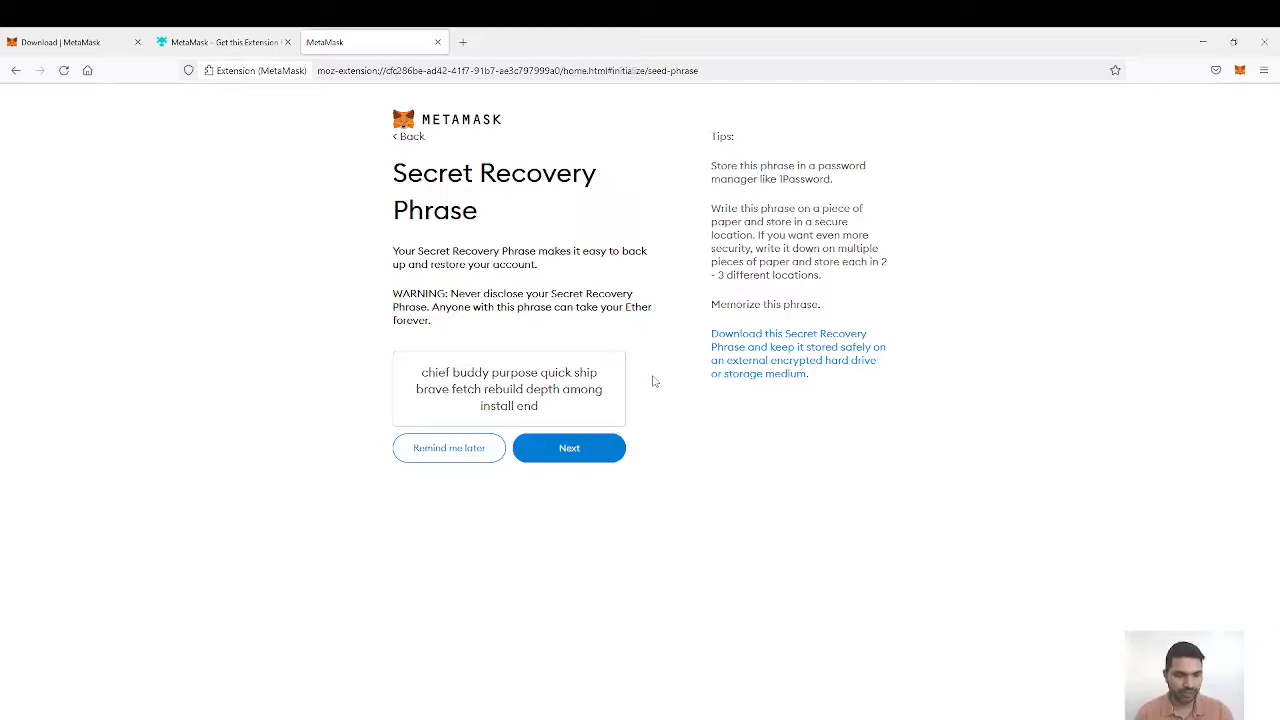
Step: Continue to the Secret Recovery Phrase check, select all phrase words in their original order and confirm them
click(571, 456)
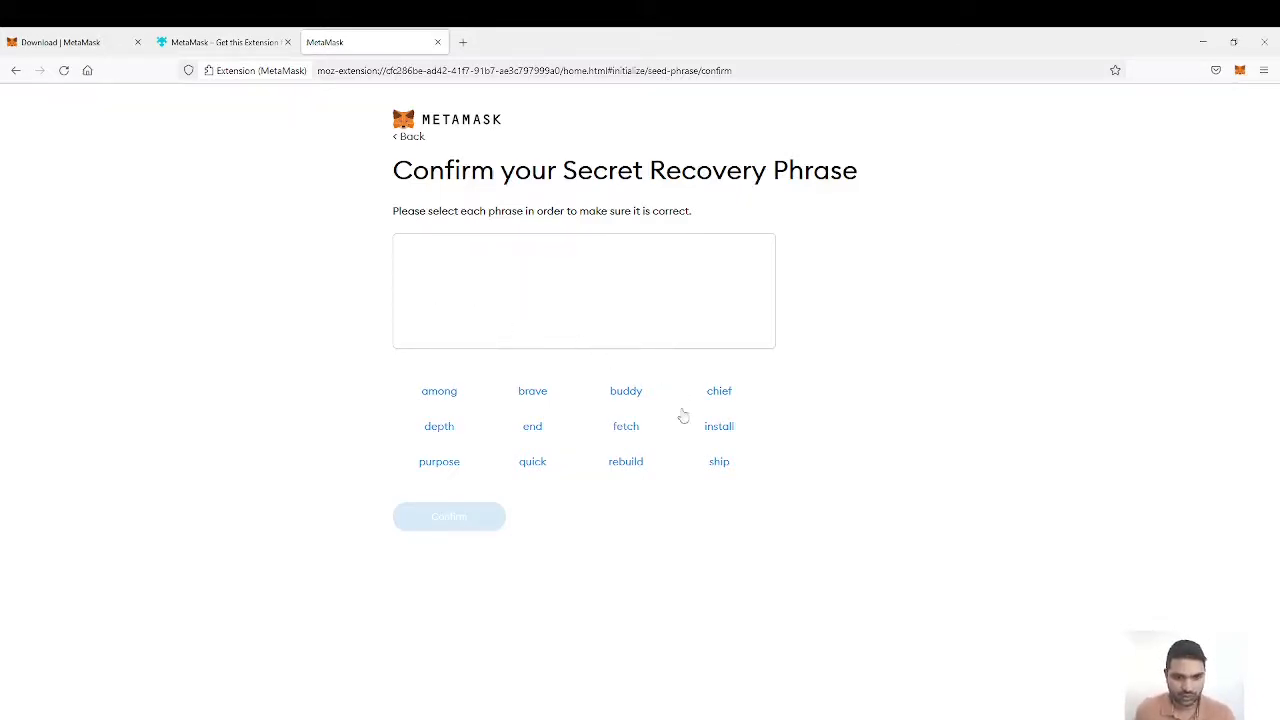
click(721, 392)
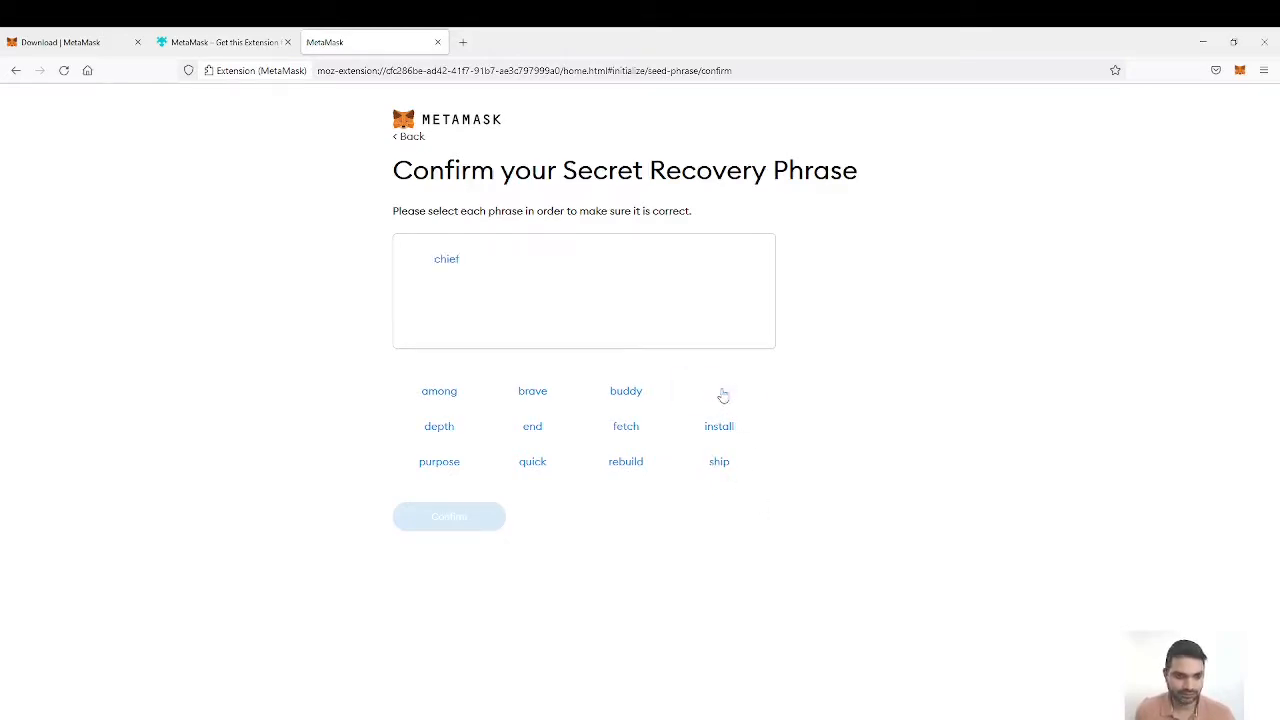
click(626, 391)
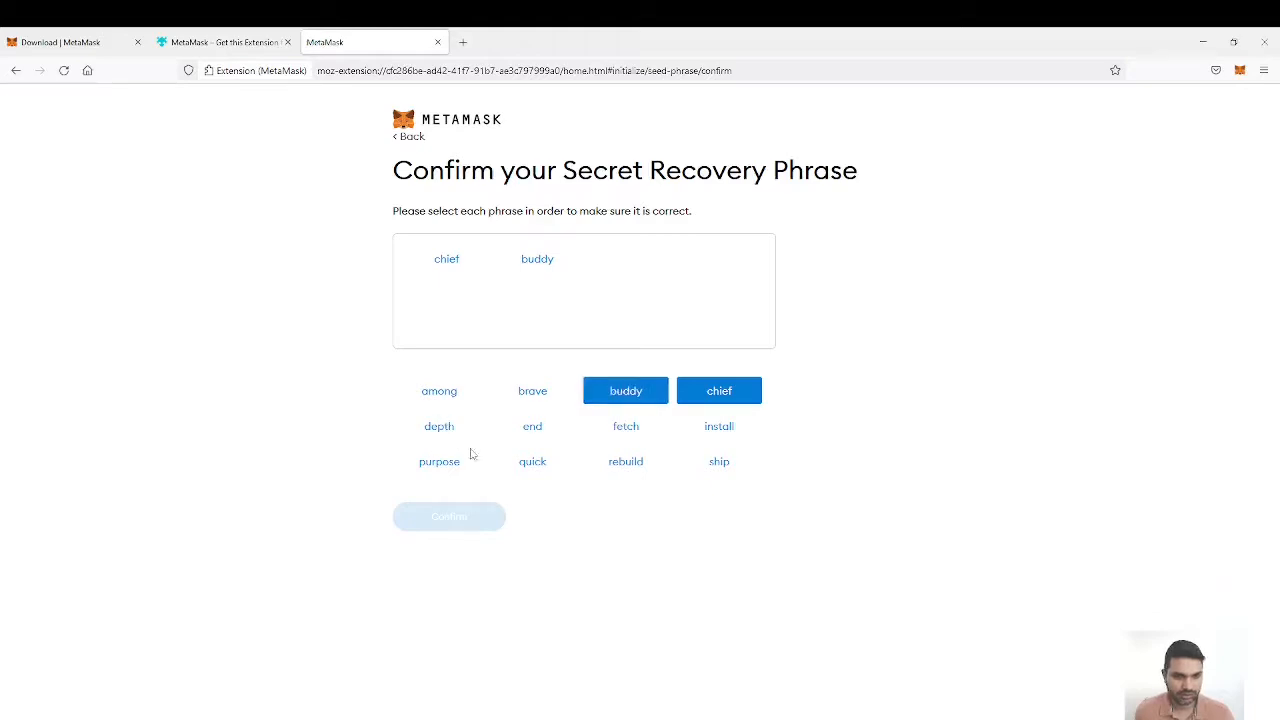
click(442, 463)
click(536, 460)
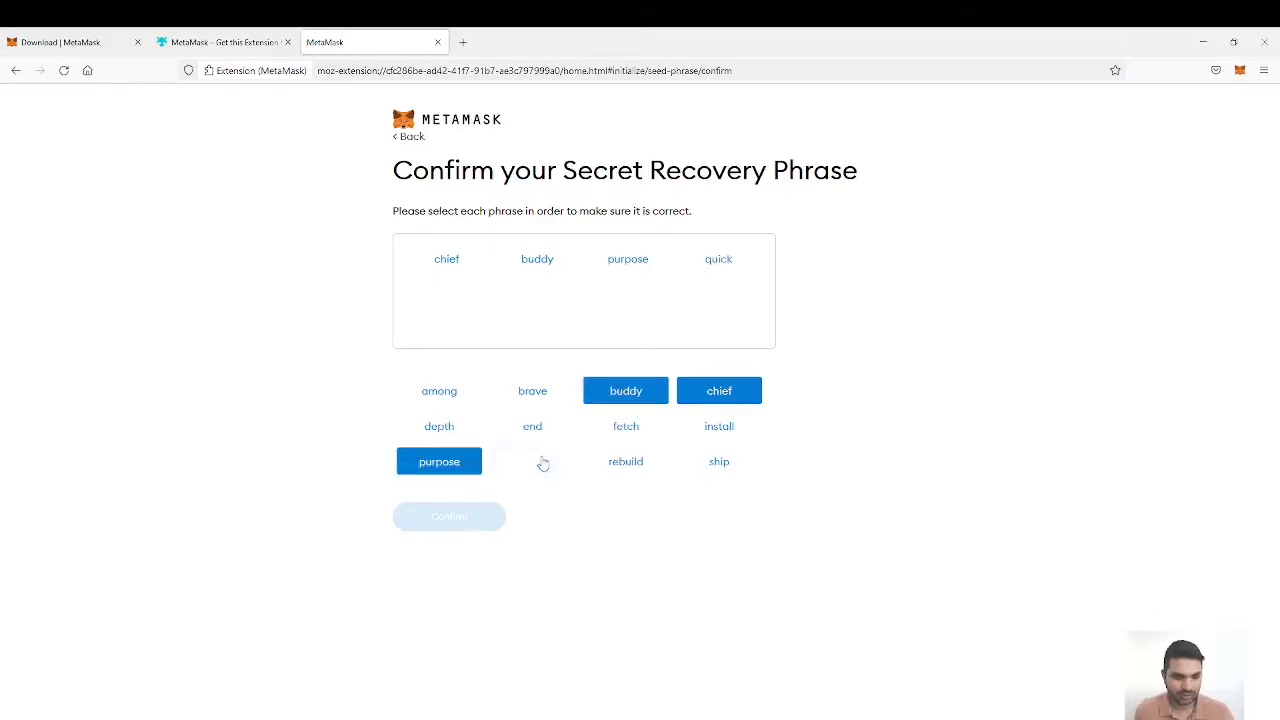
click(712, 461)
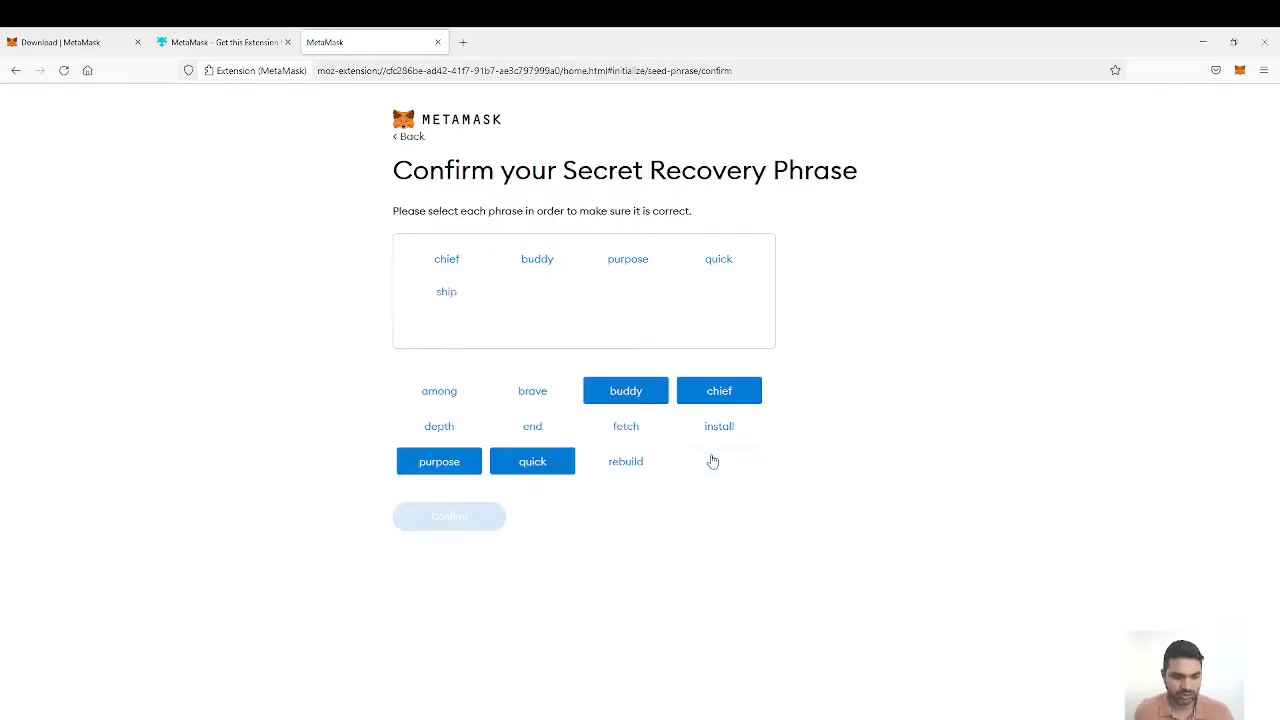
click(532, 396)
click(532, 397)
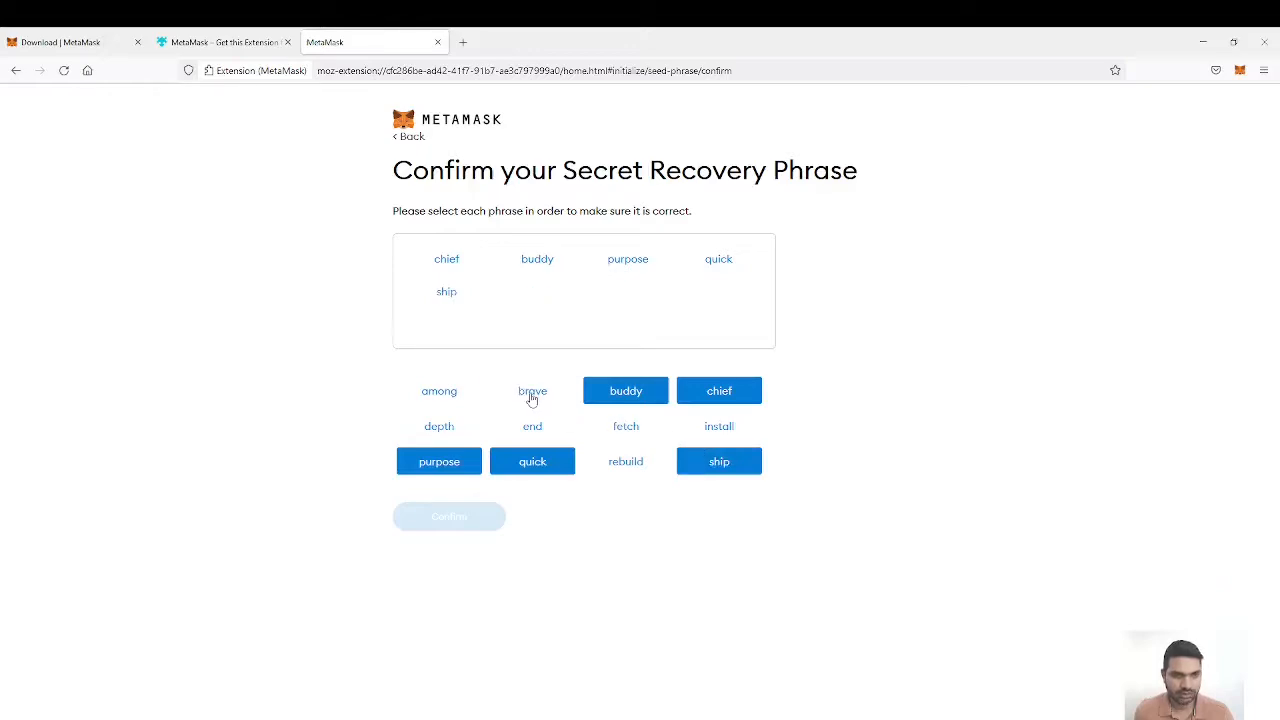
click(527, 401)
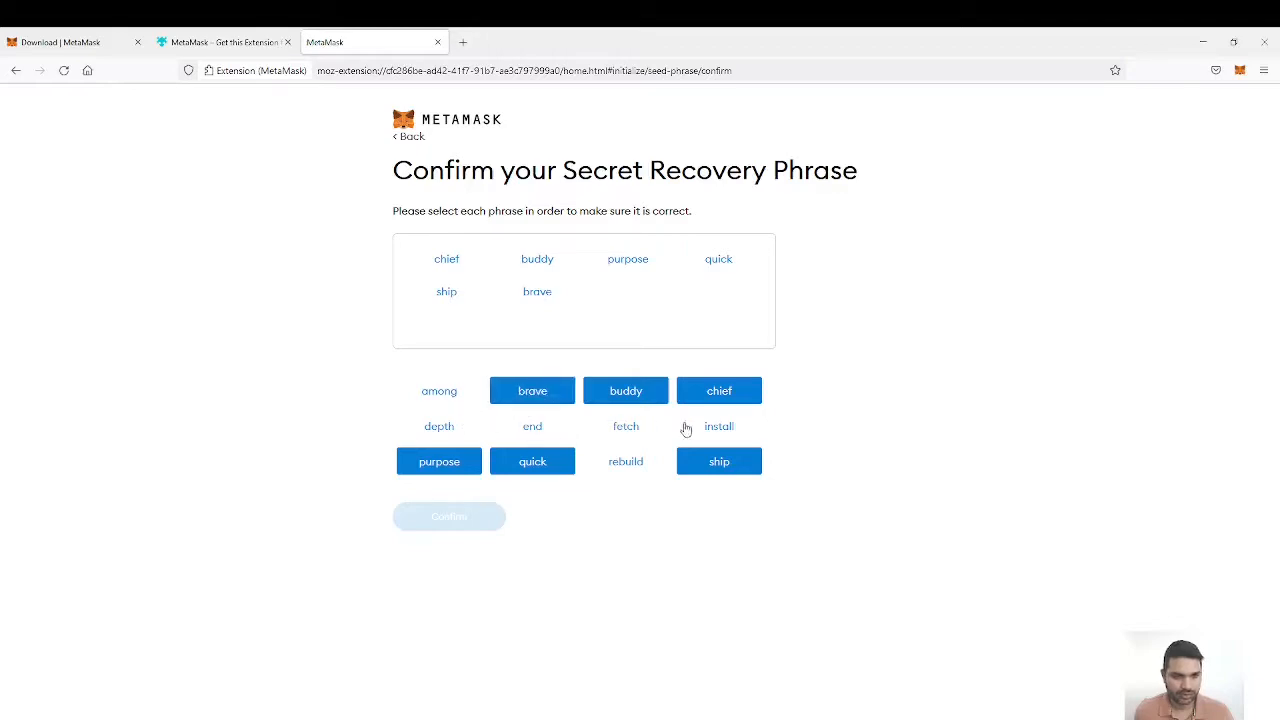
click(625, 432)
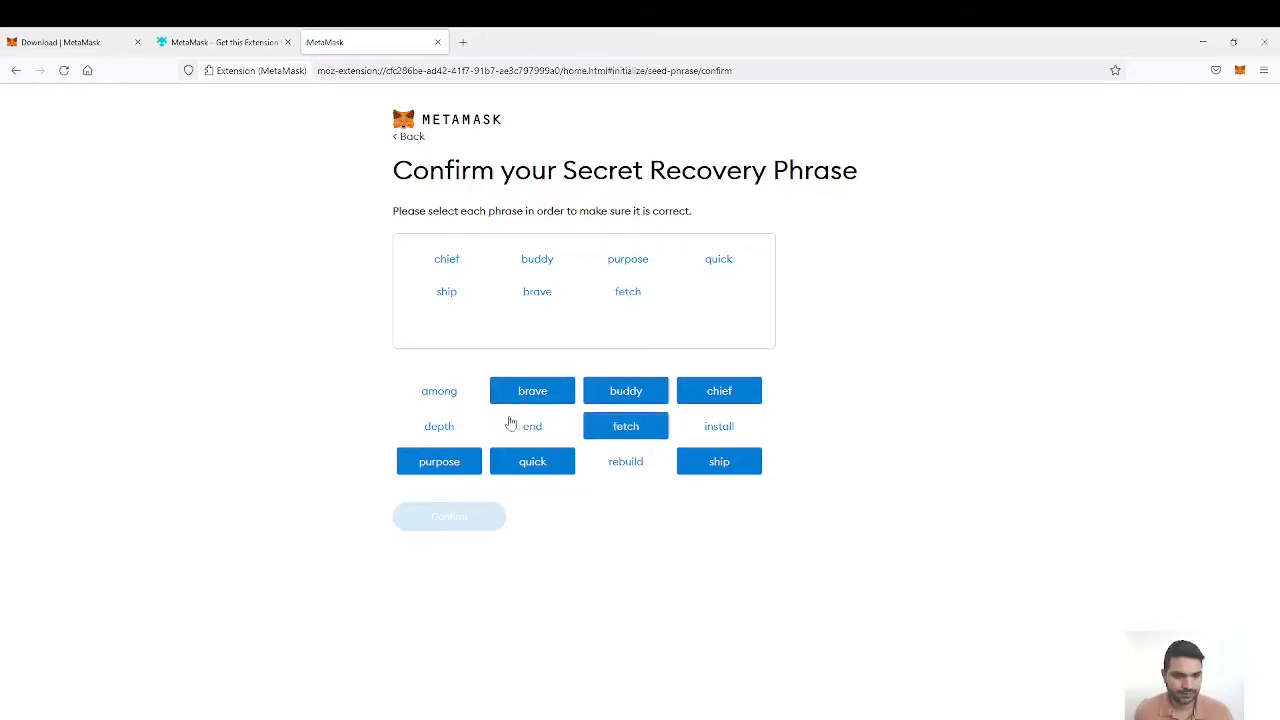
click(640, 465)
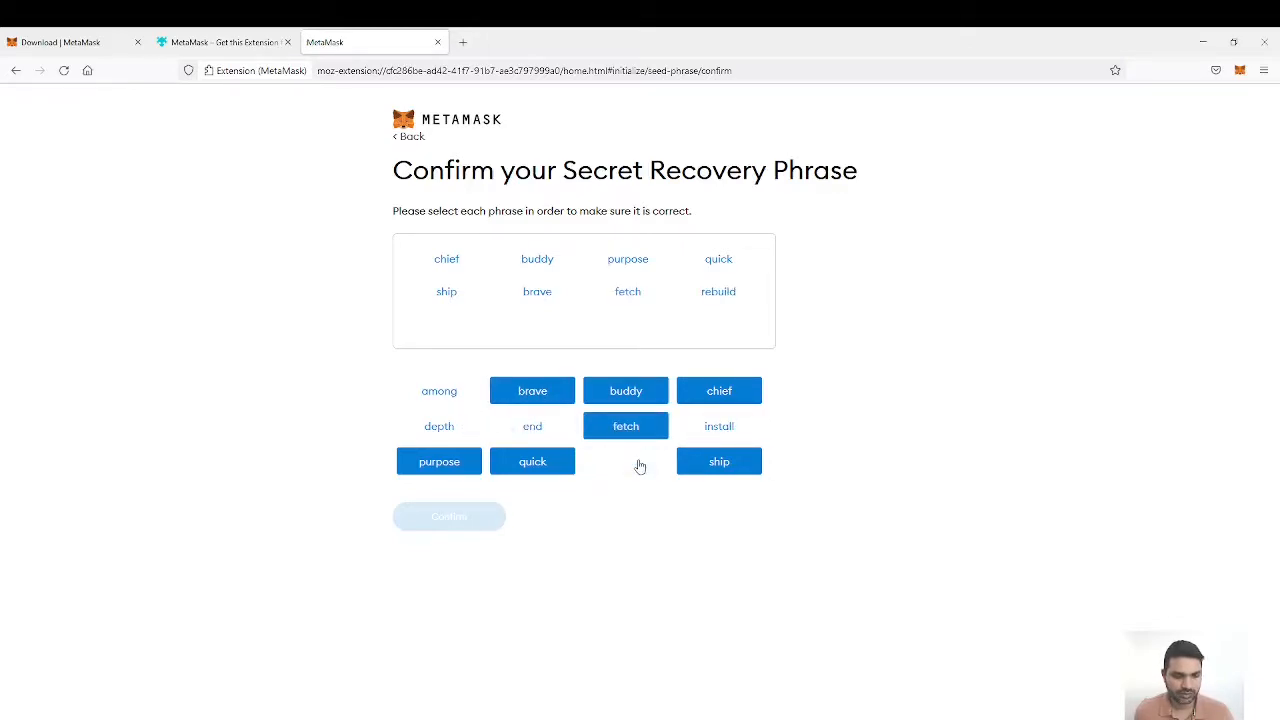
click(439, 430)
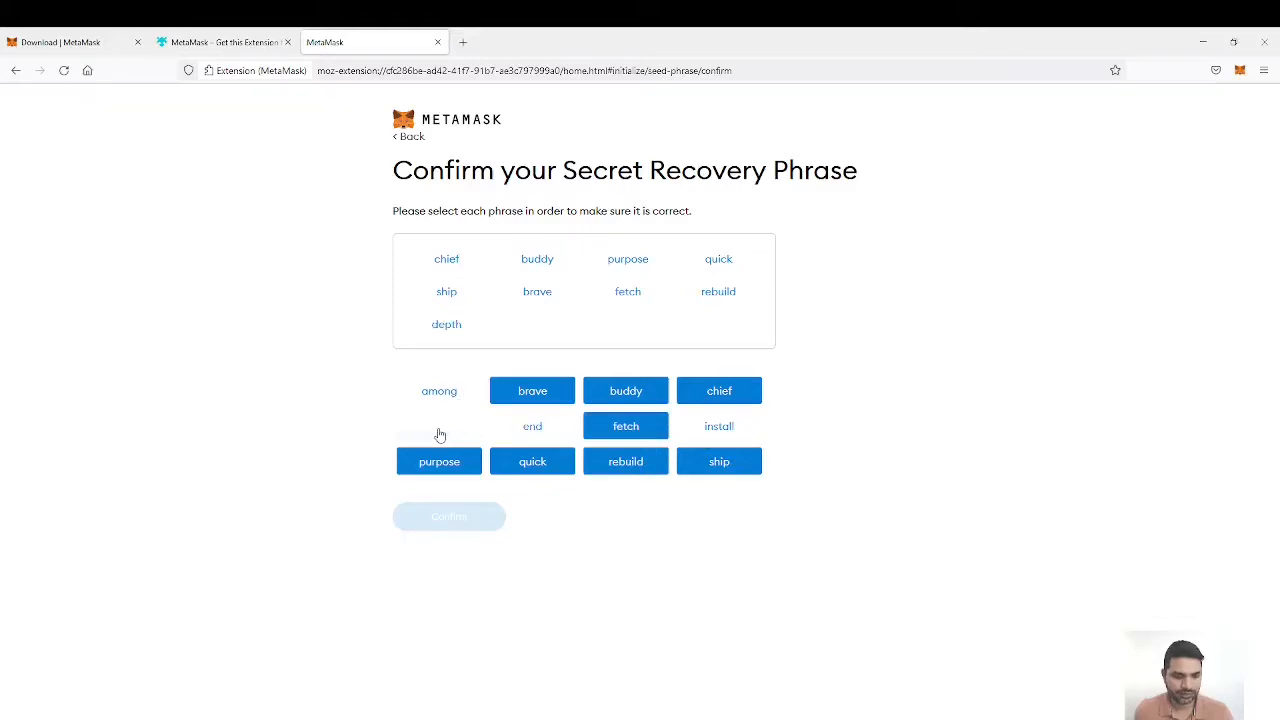
click(449, 396)
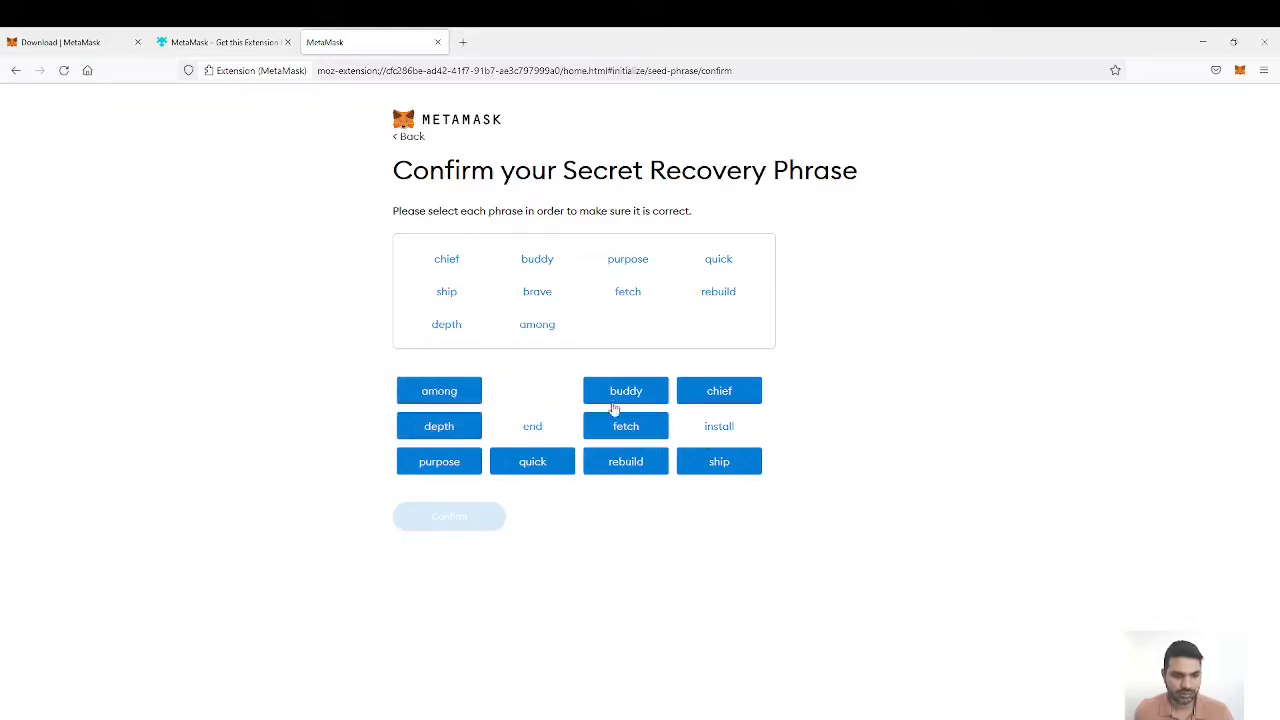
click(717, 425)
click(527, 427)
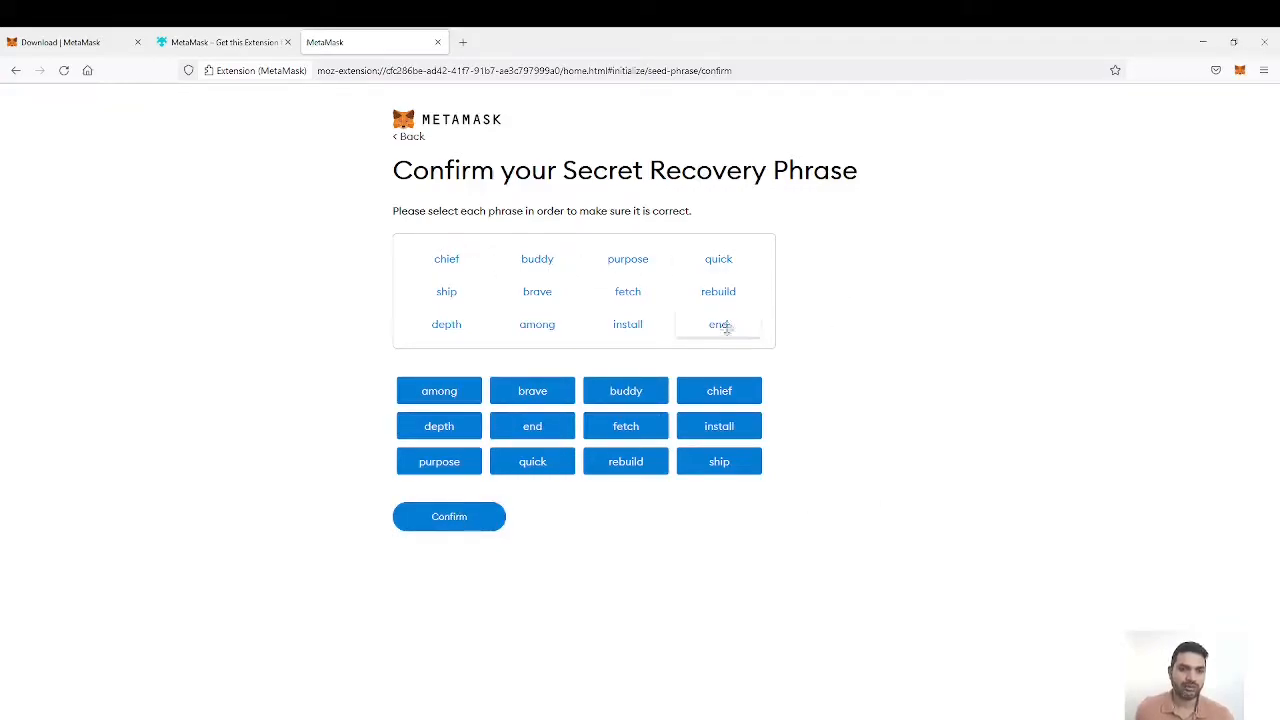
click(457, 519)
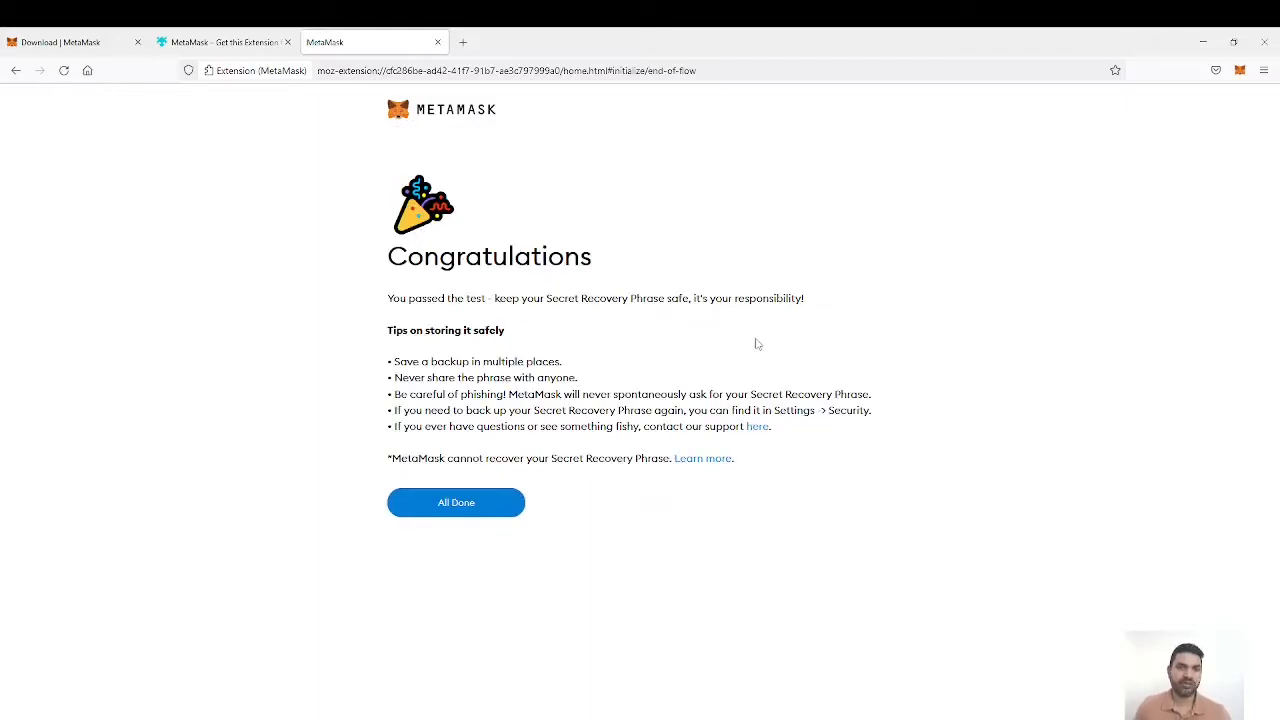
Step: Finish the wallet setup and dismiss the What's new announcement
click(450, 507)
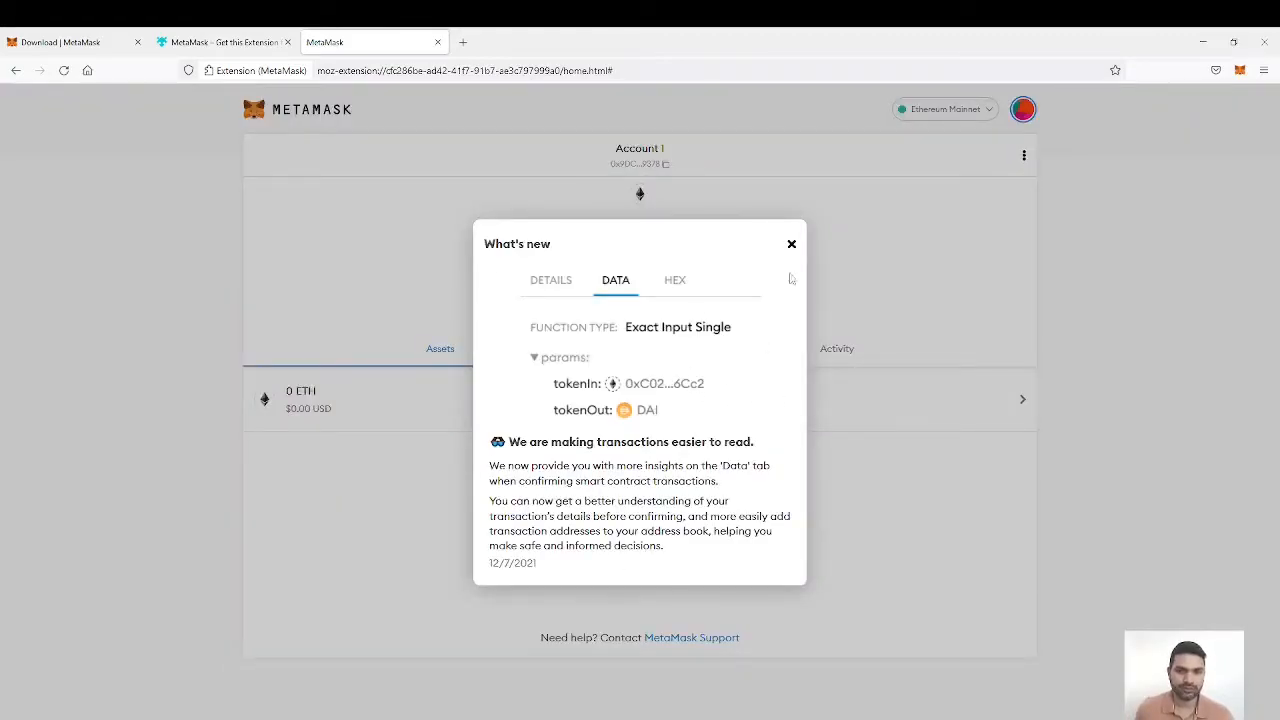
click(792, 246)
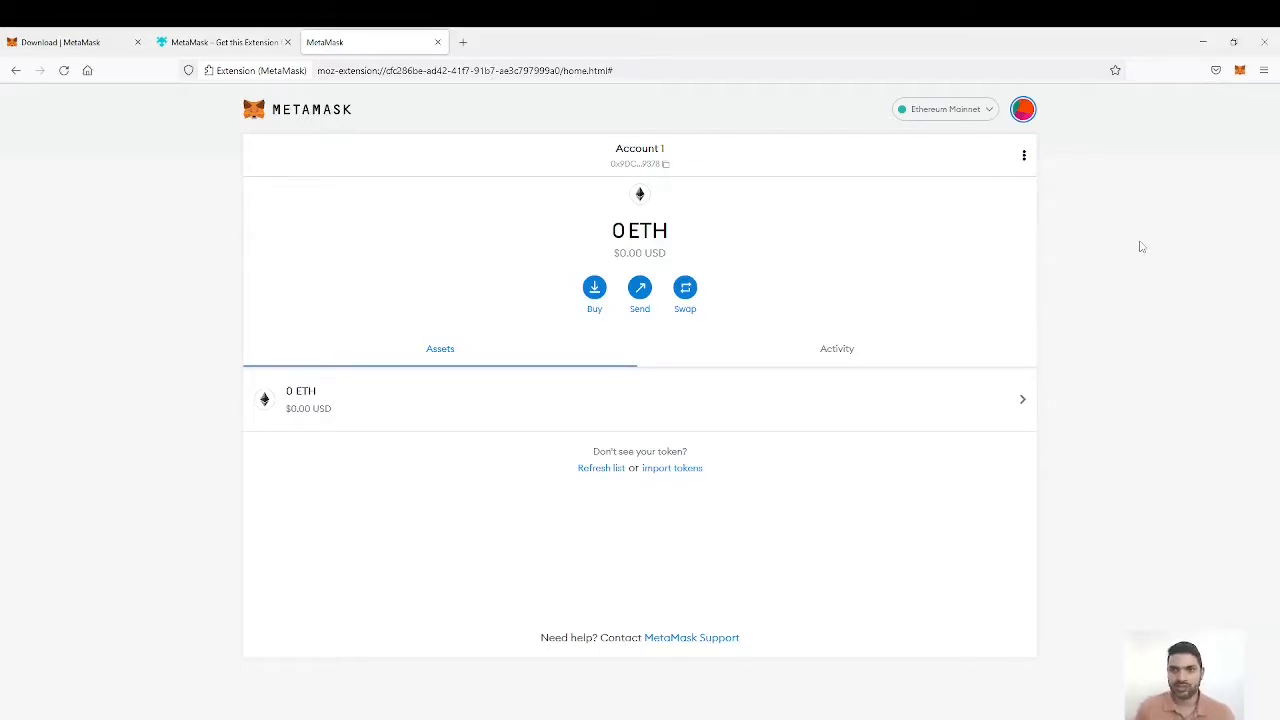
Step: Look over the wallet's available networks and copy the account's public address
click(986, 112)
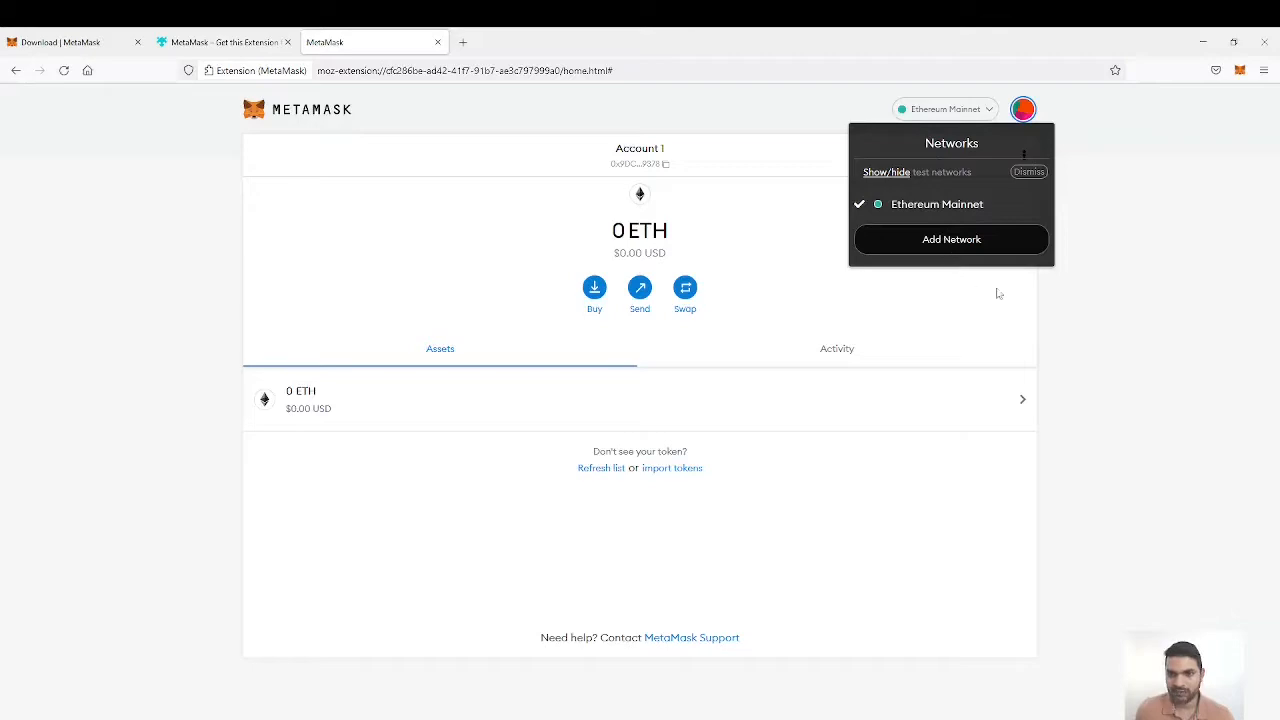
click(1067, 304)
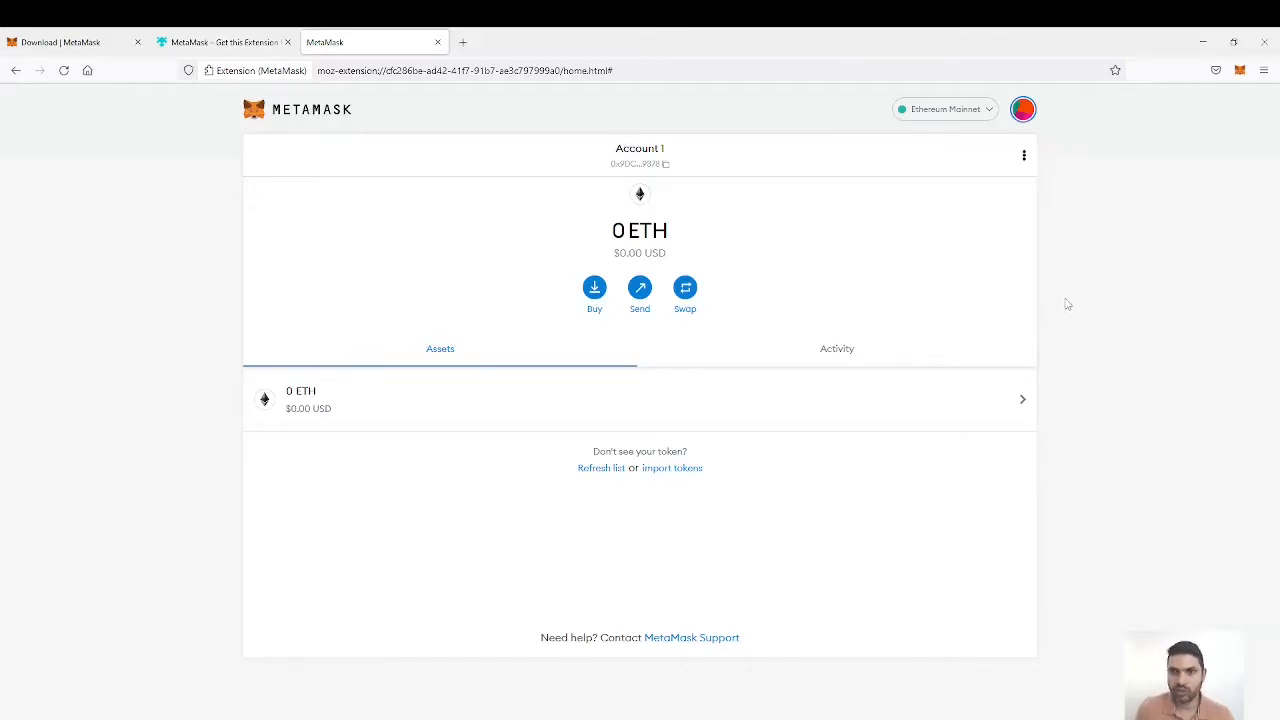
click(988, 114)
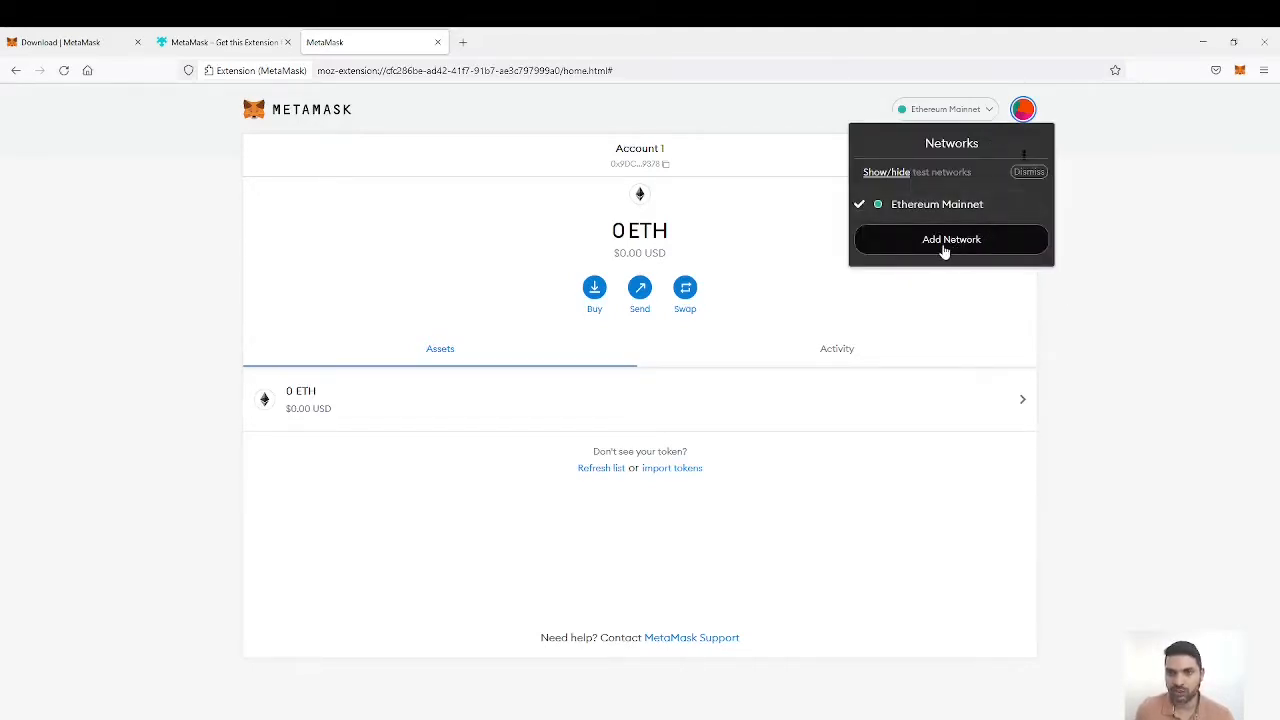
click(1055, 310)
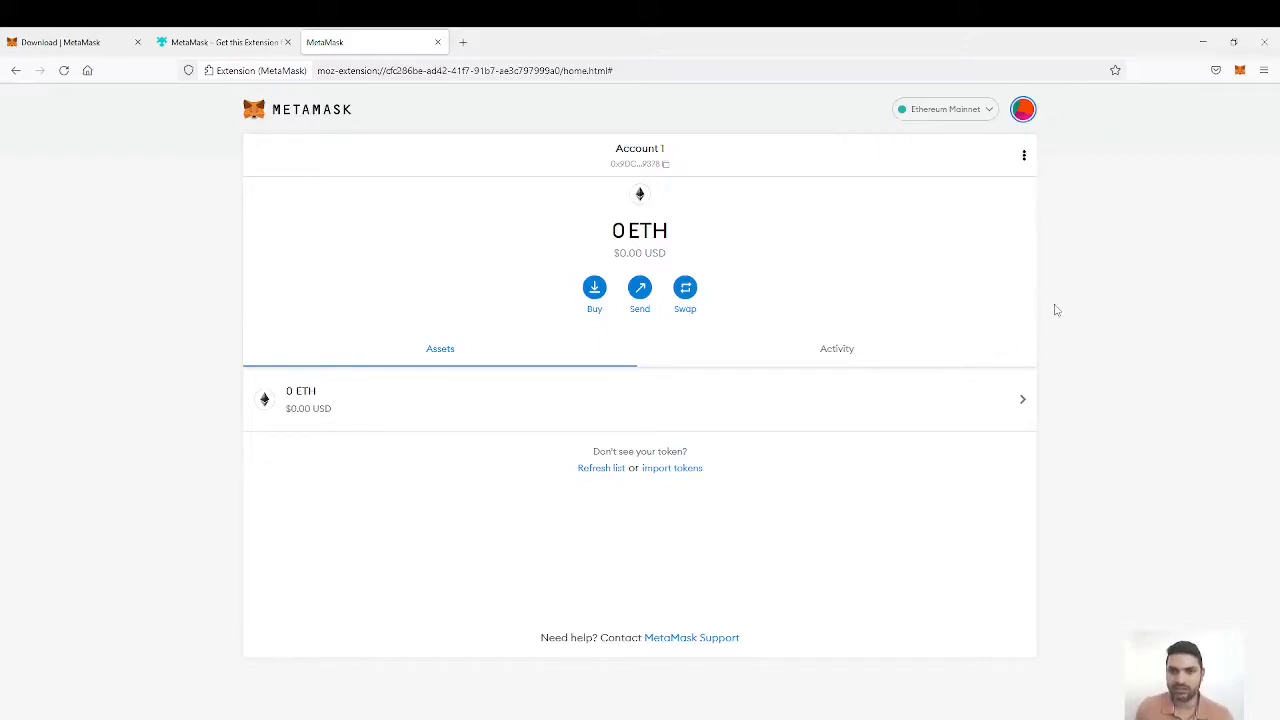
click(641, 151)
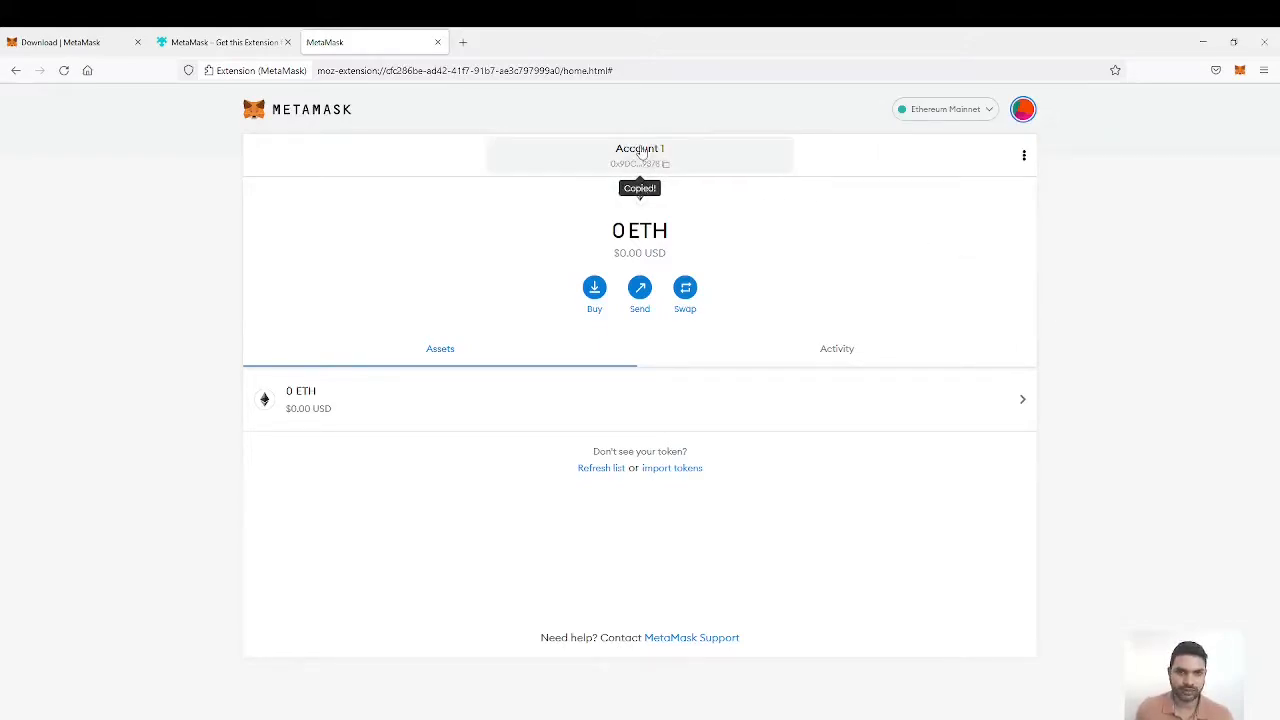
Step: Rename the wallet account to Test Account in its account details and close the details
click(1024, 155)
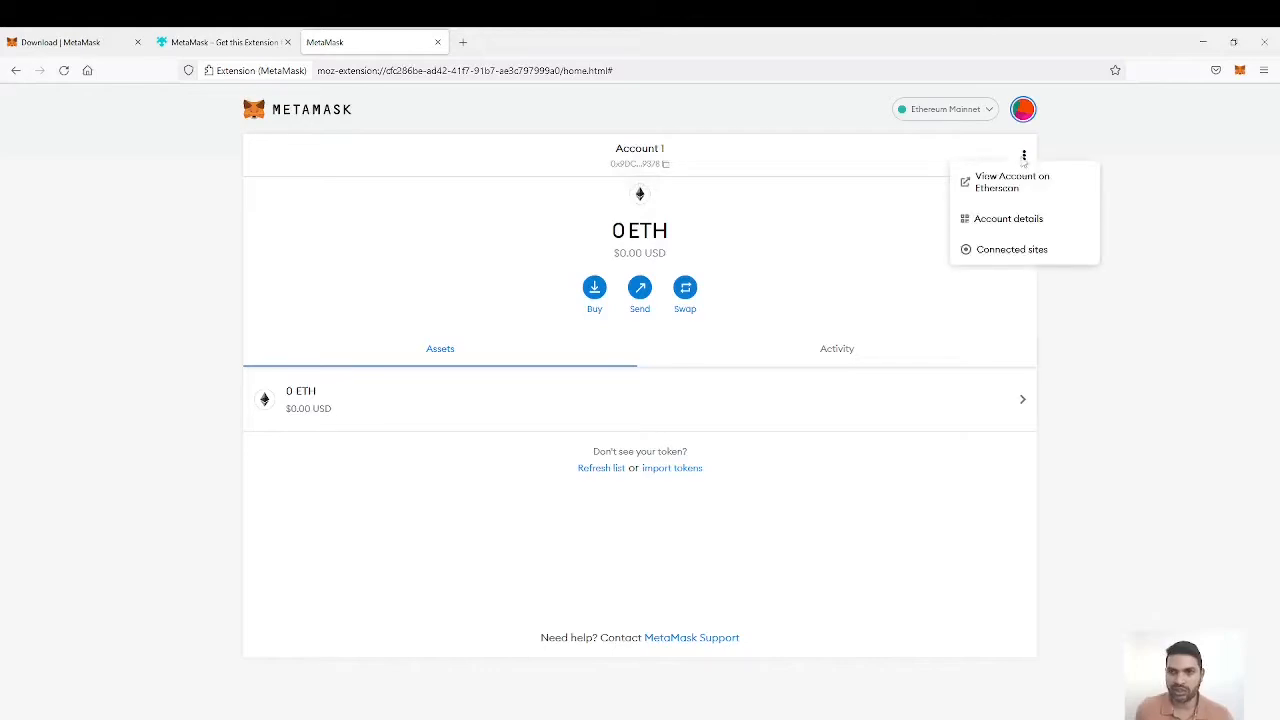
click(1031, 221)
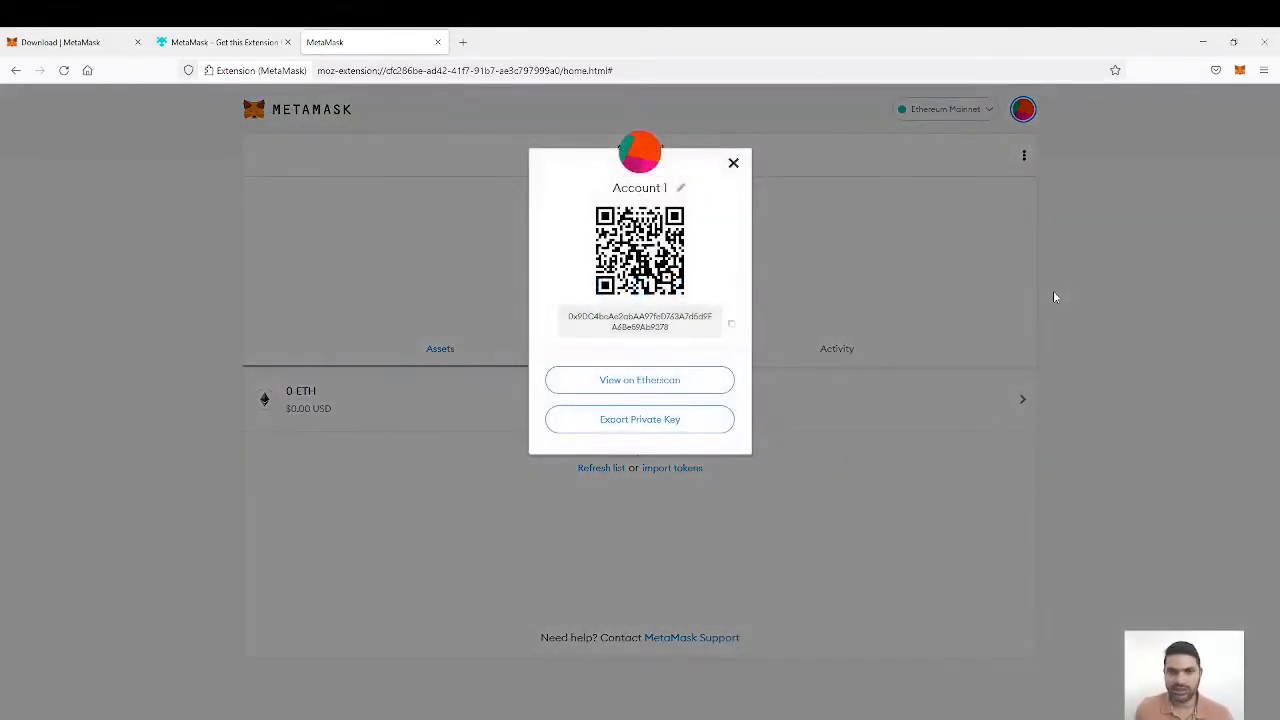
click(680, 187)
drag(675, 191, 600, 187)
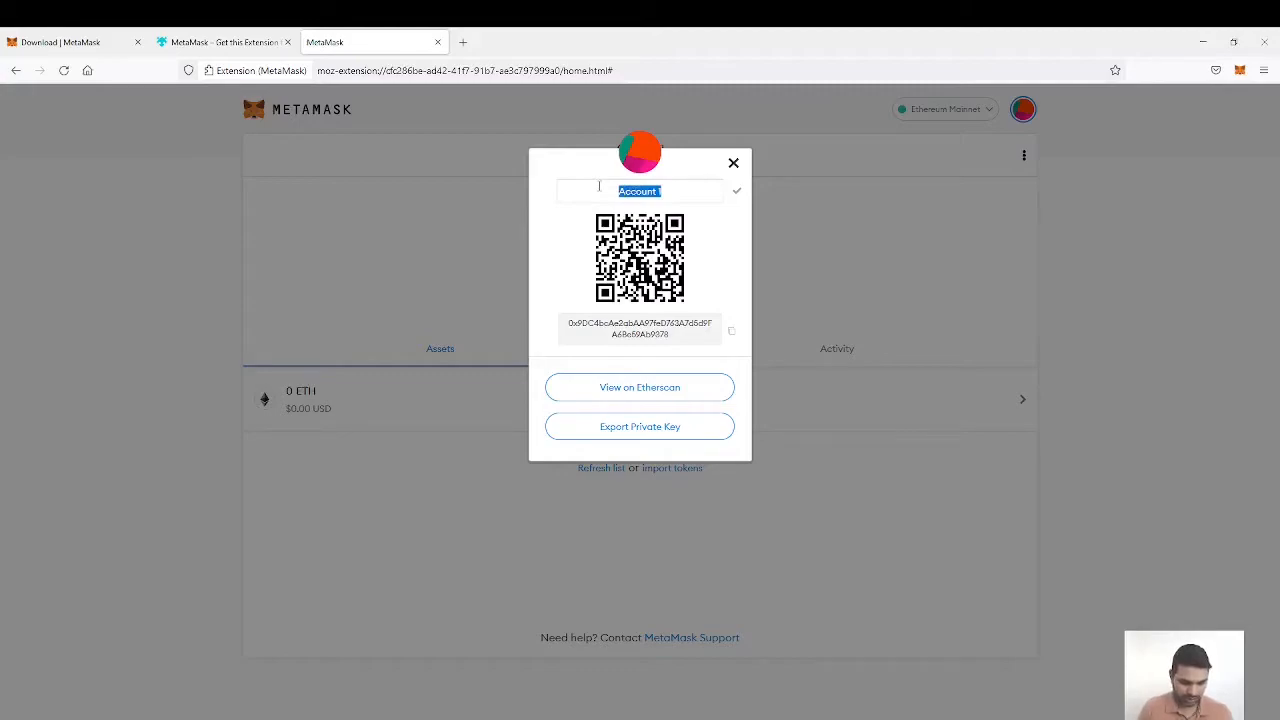
text(Test)
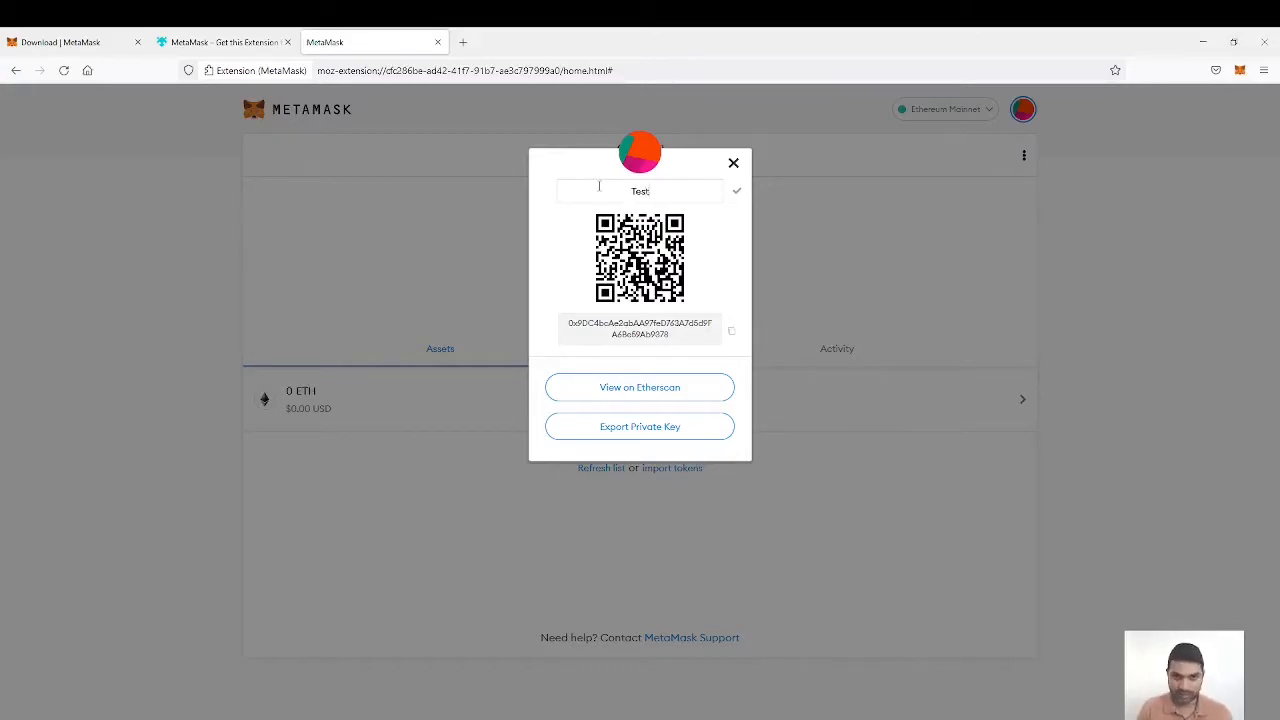
text( Account)
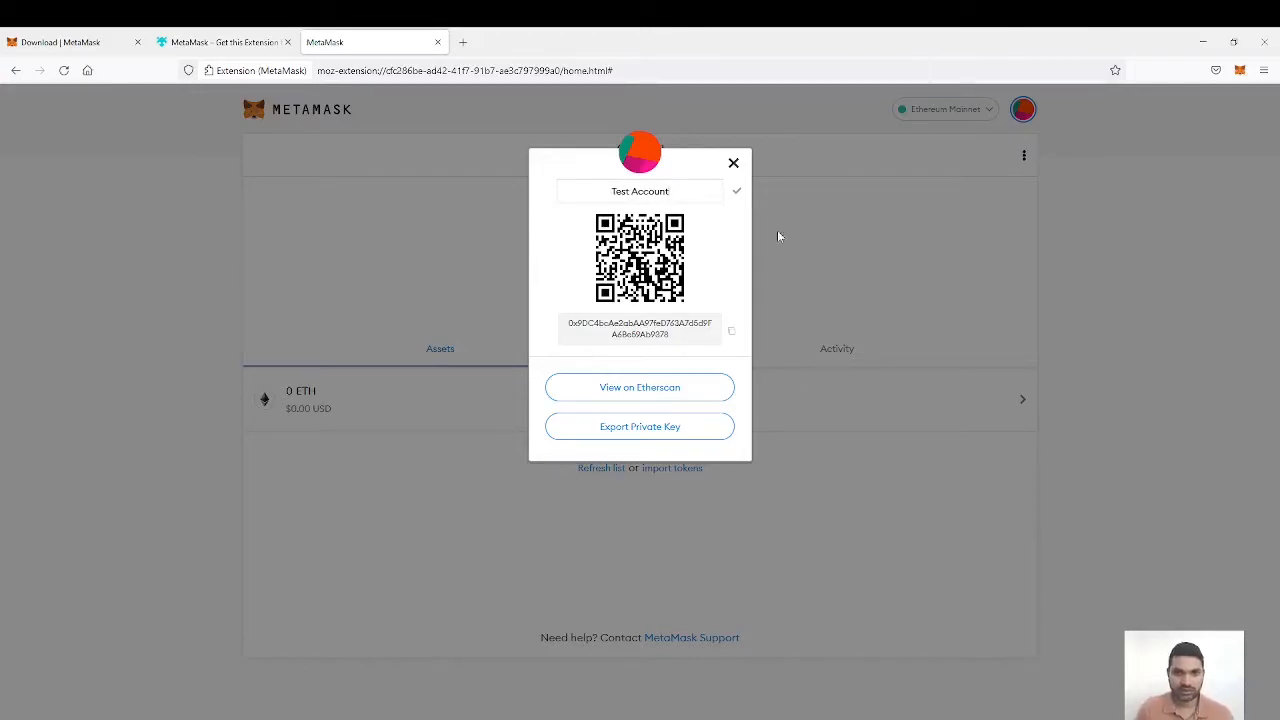
click(736, 191)
click(813, 266)
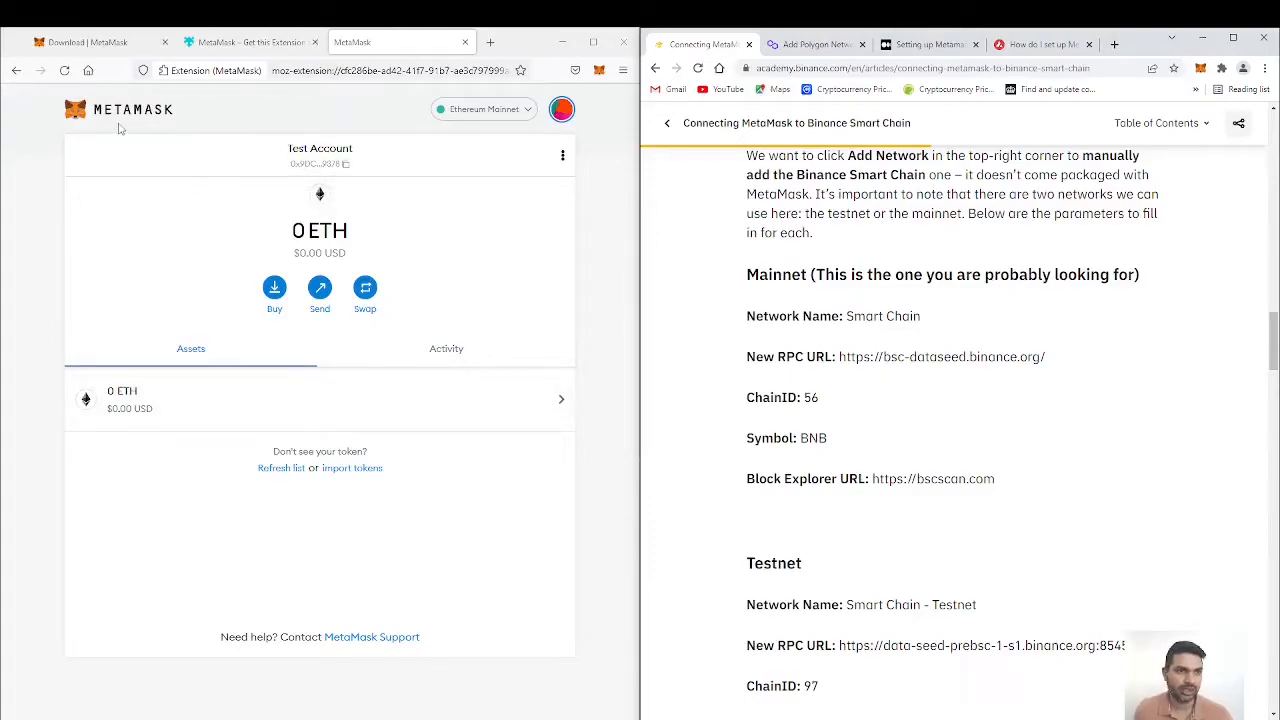
Step: Start adding a custom network to the wallet and set its network name to Smart Chain
click(526, 112)
click(592, 338)
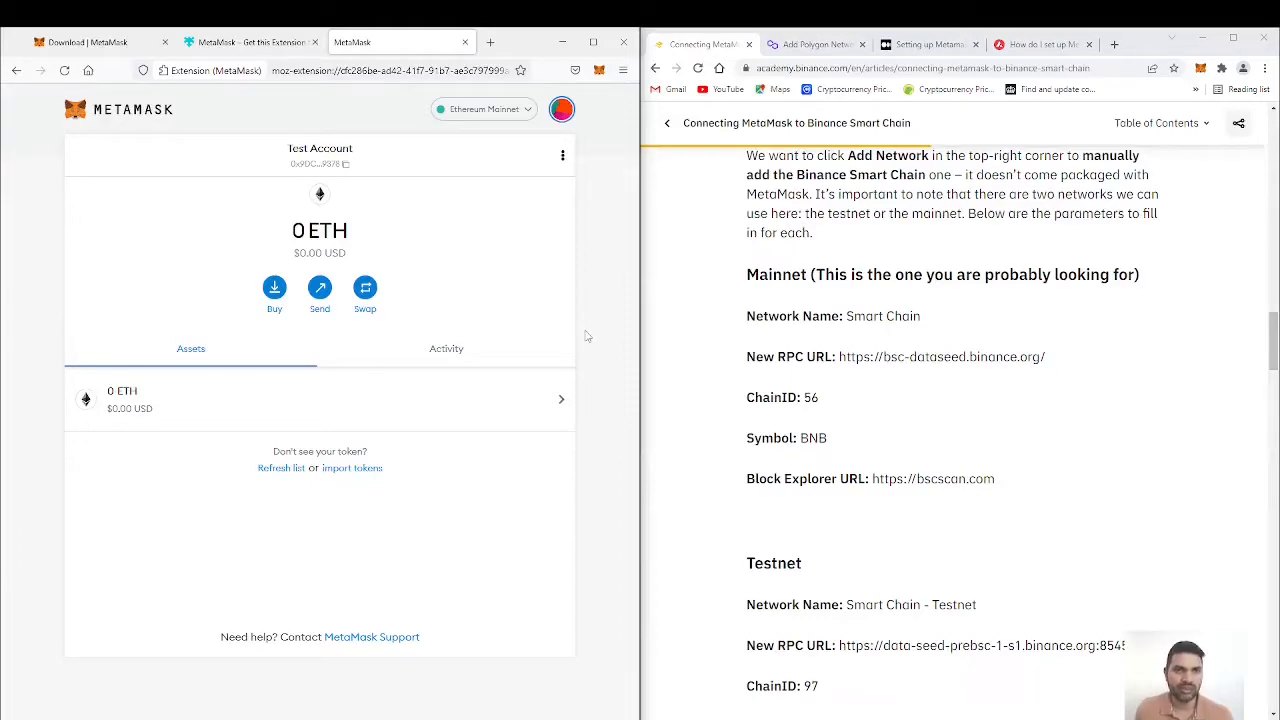
click(529, 112)
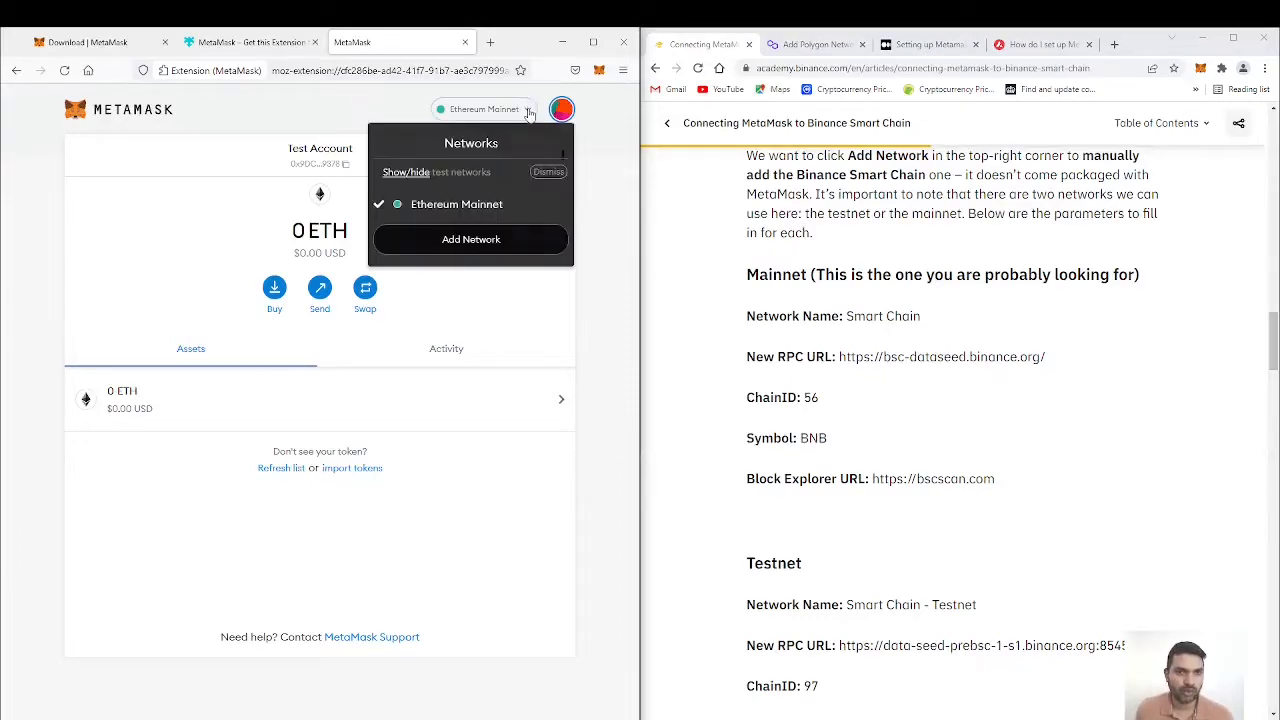
click(491, 240)
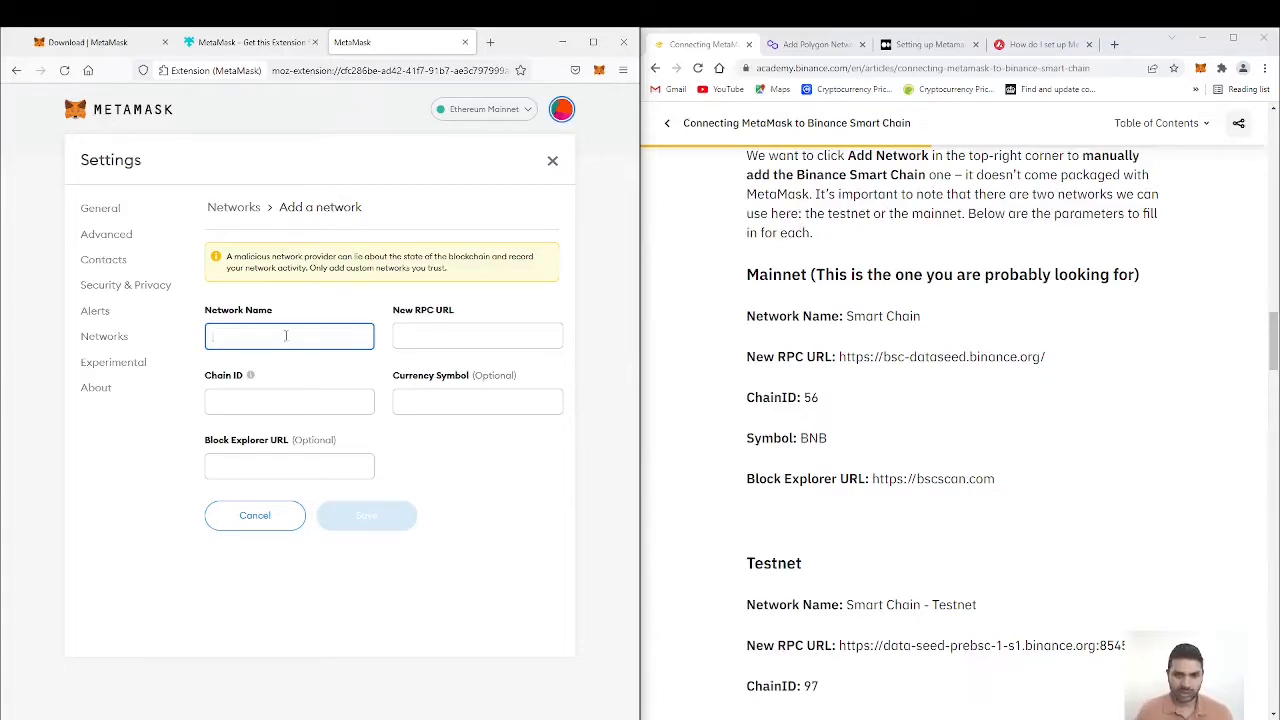
text(Smart Chain)
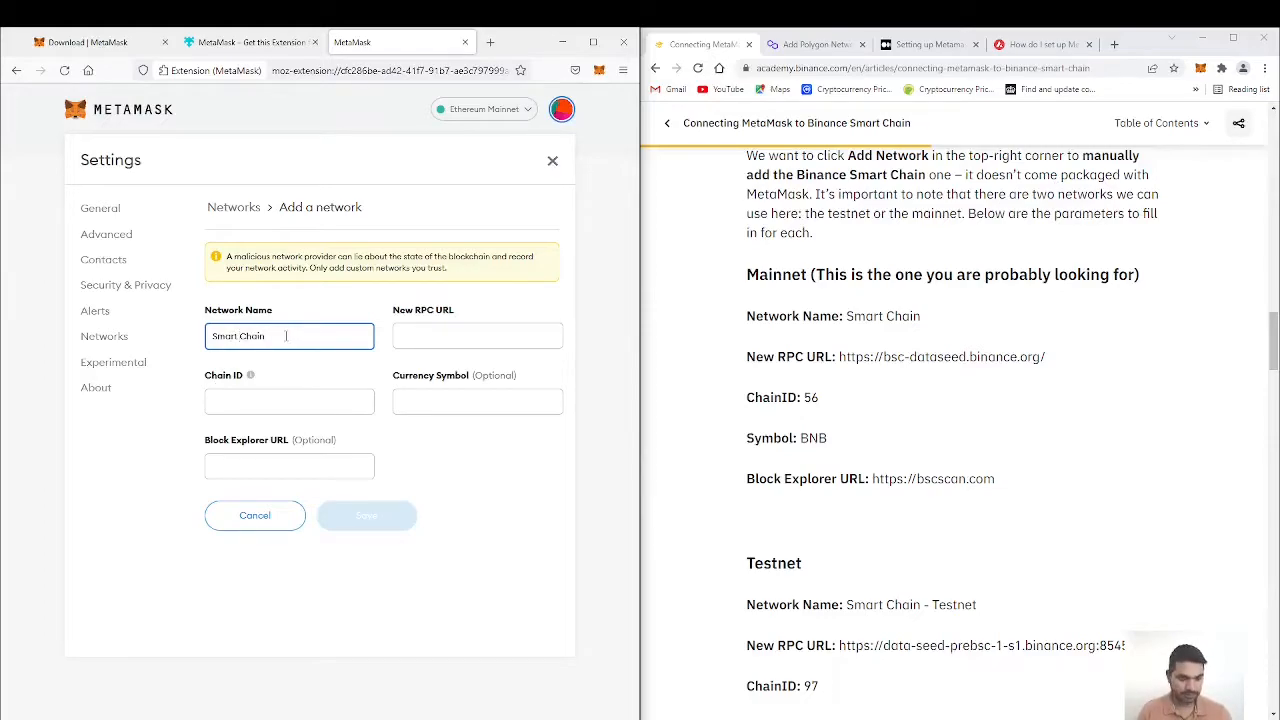
key(Tab)
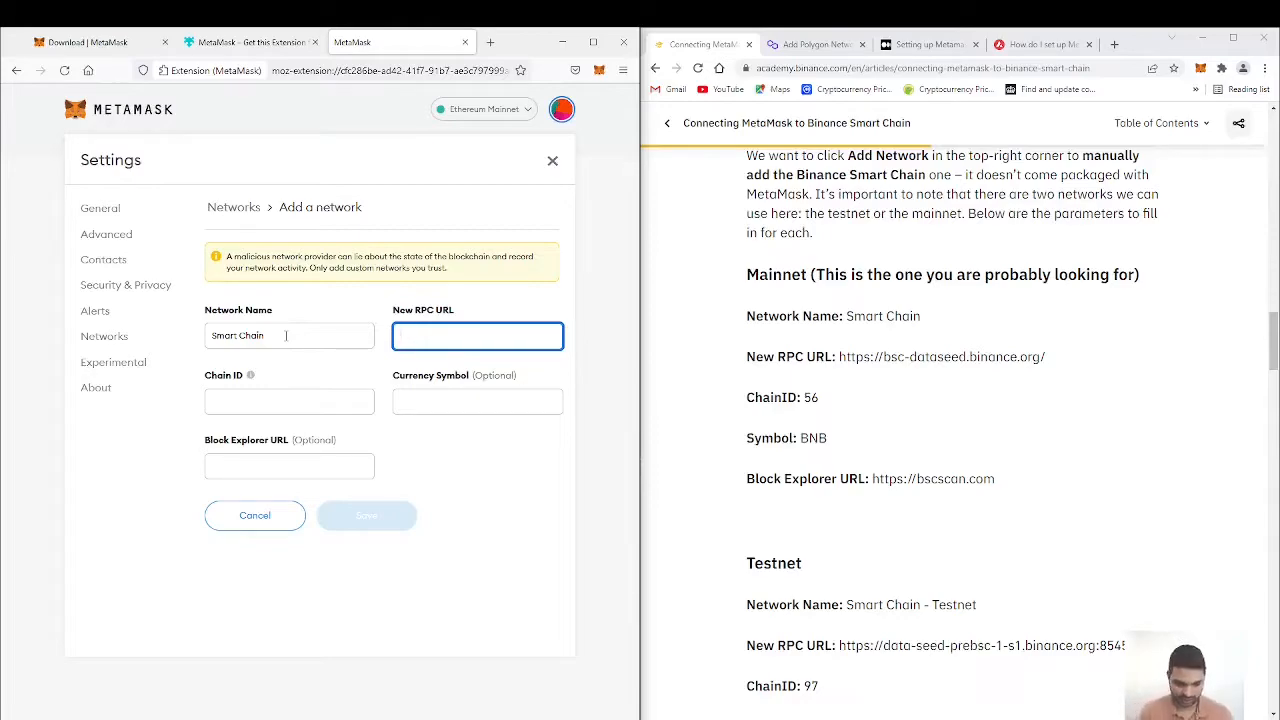
text(https://)
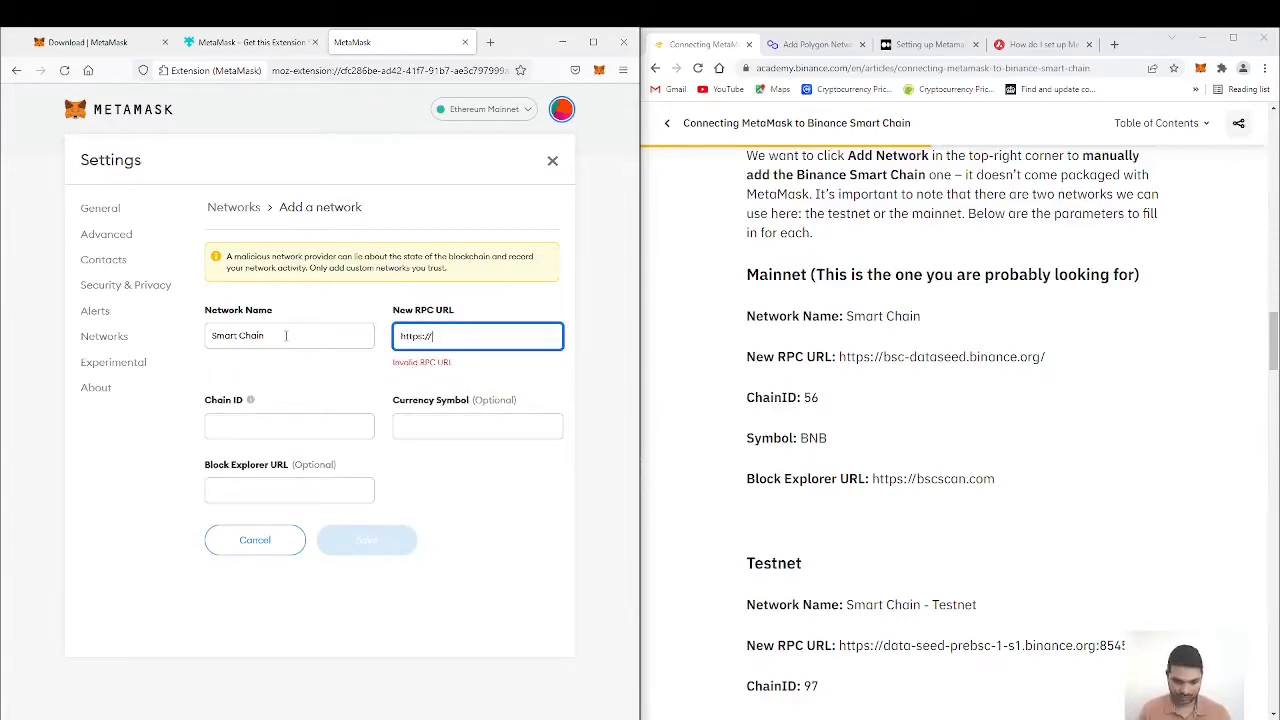
text(bsc)
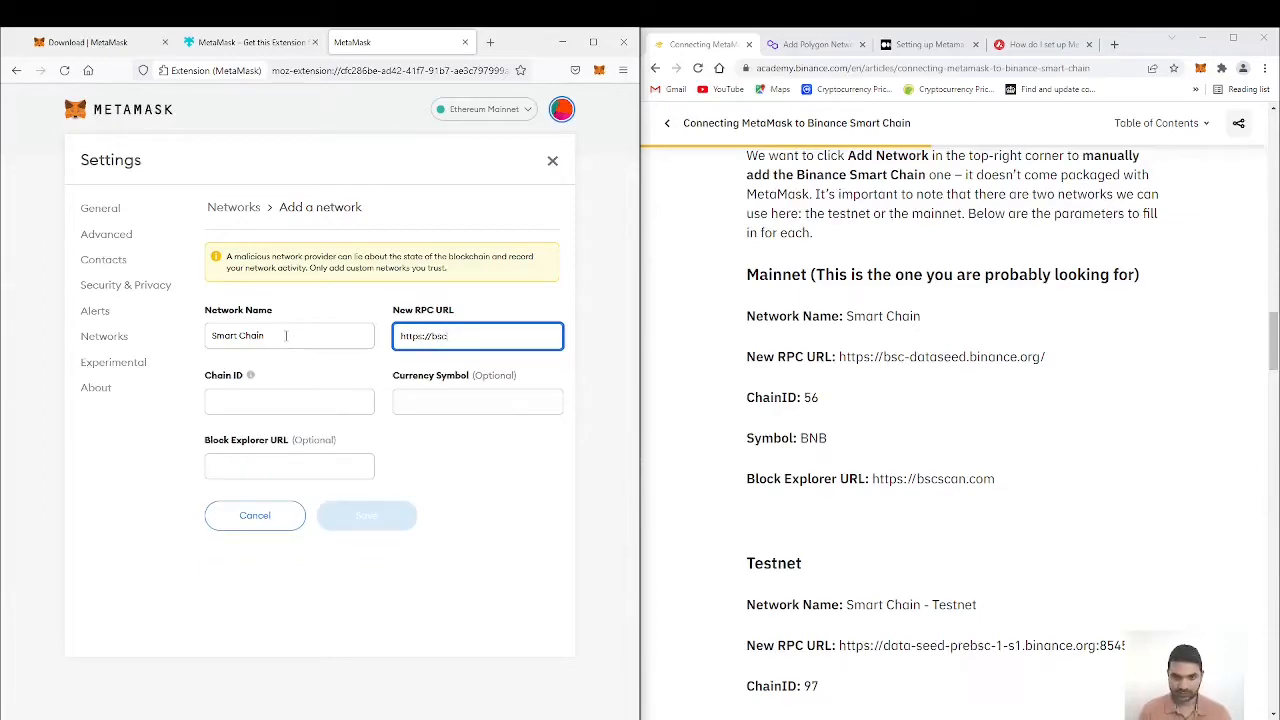
text(-data)
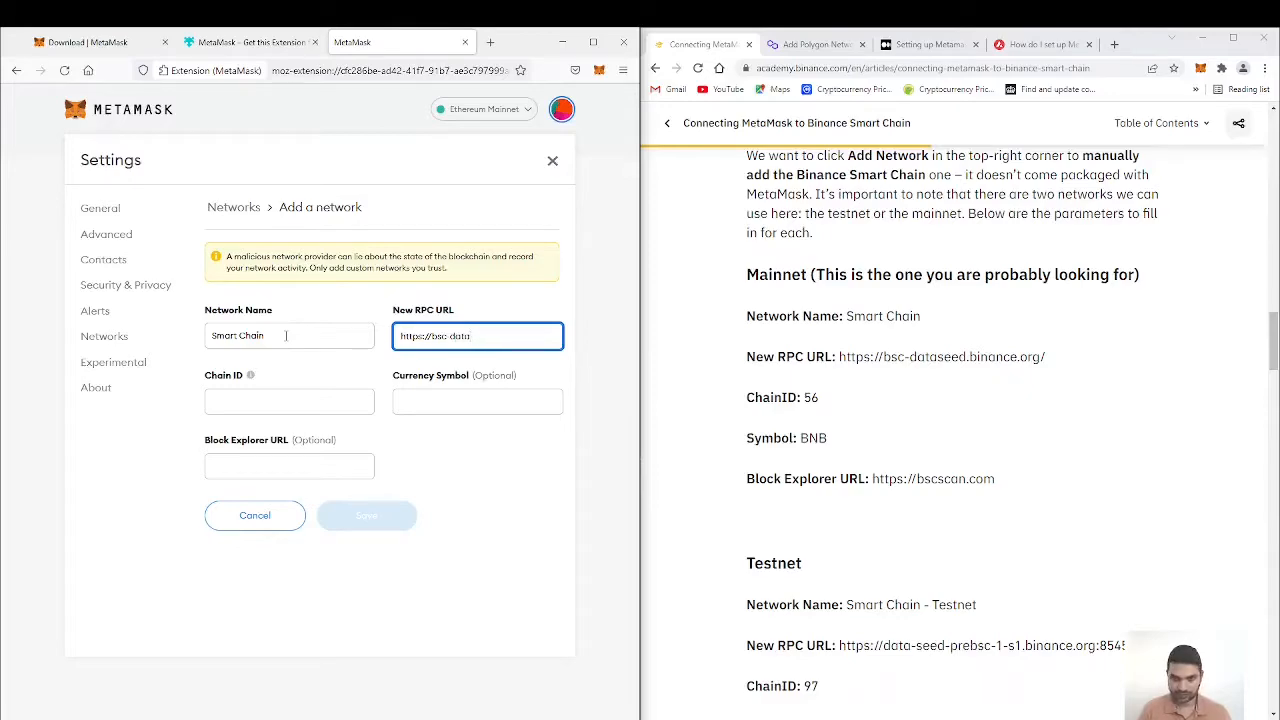
text(seed)
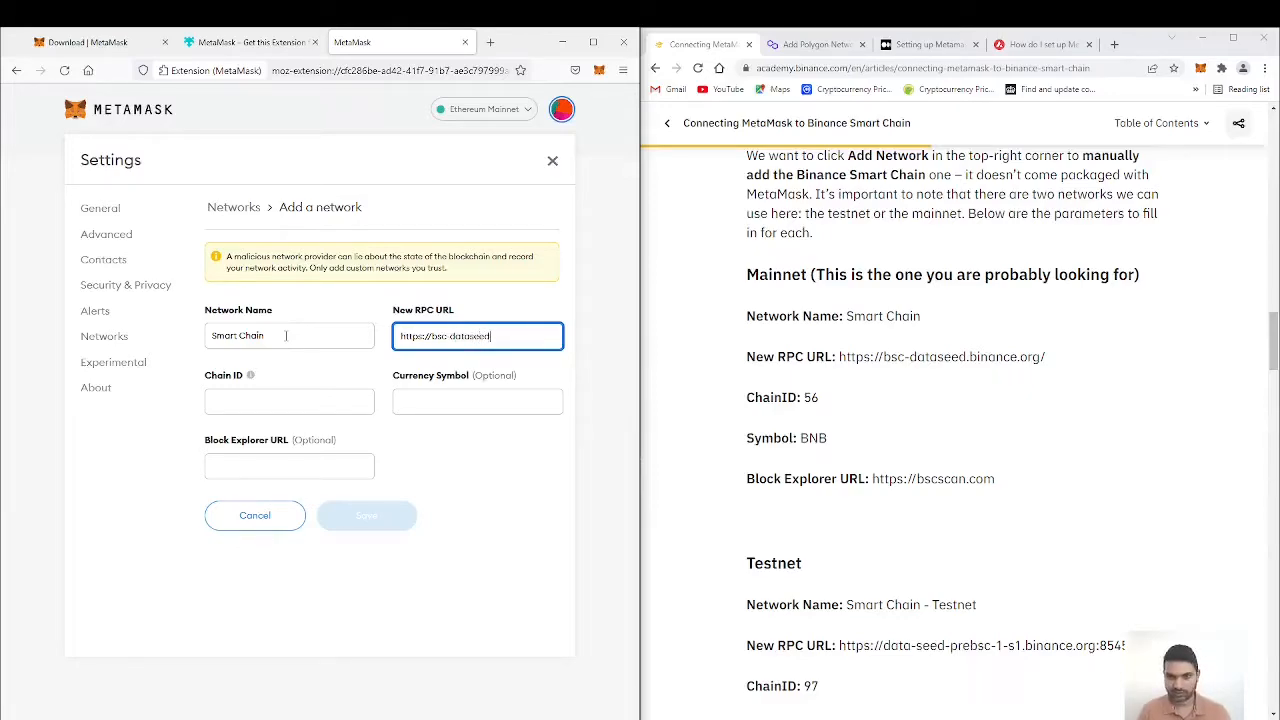
text(.binance)
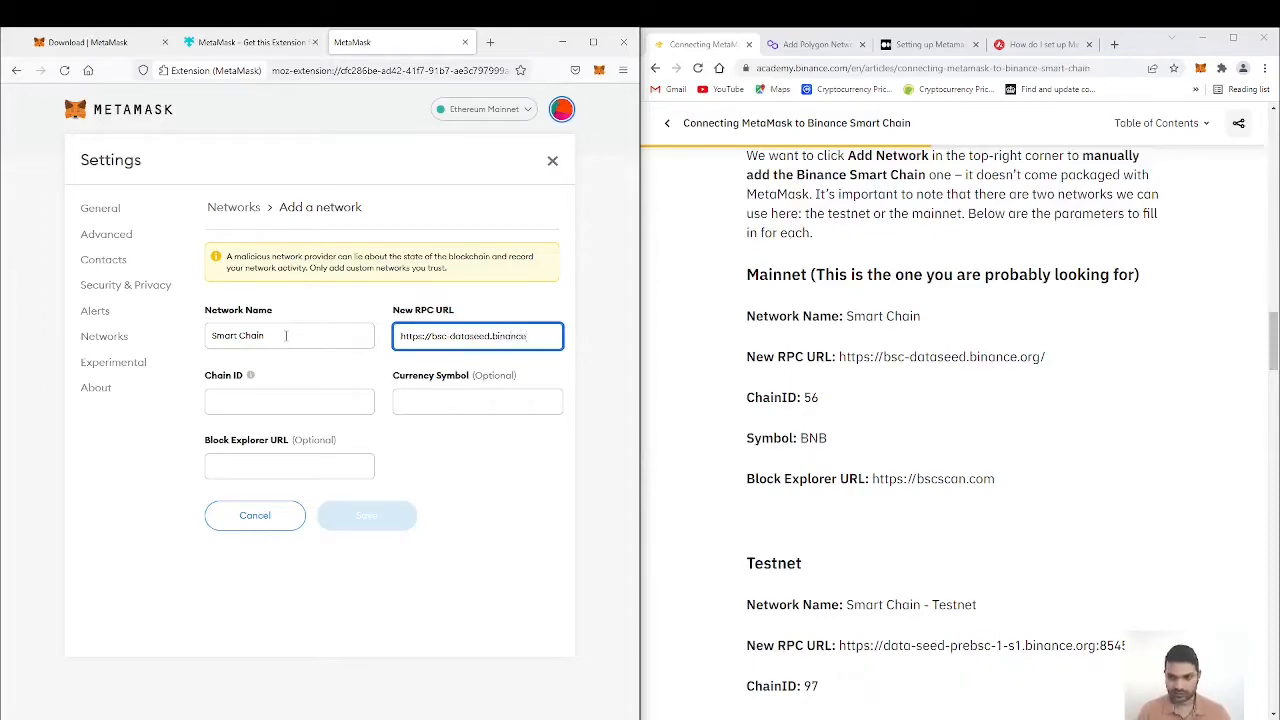
text(.org)
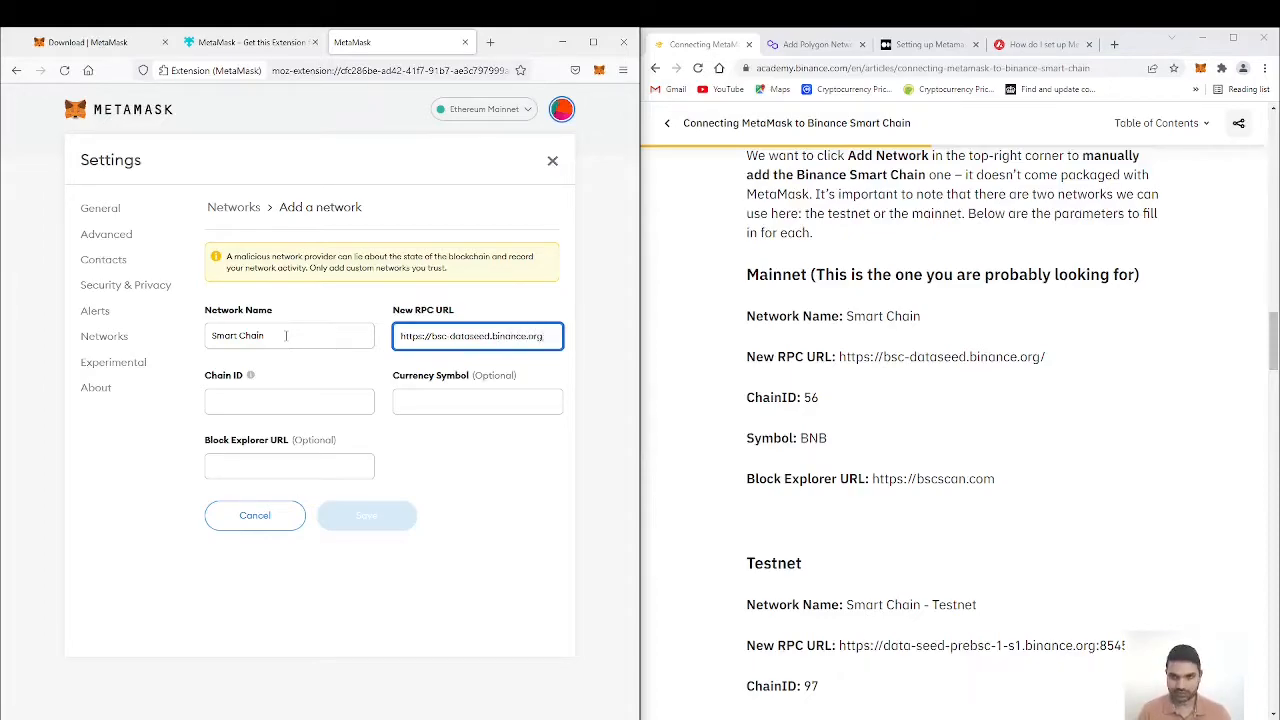
text(/)
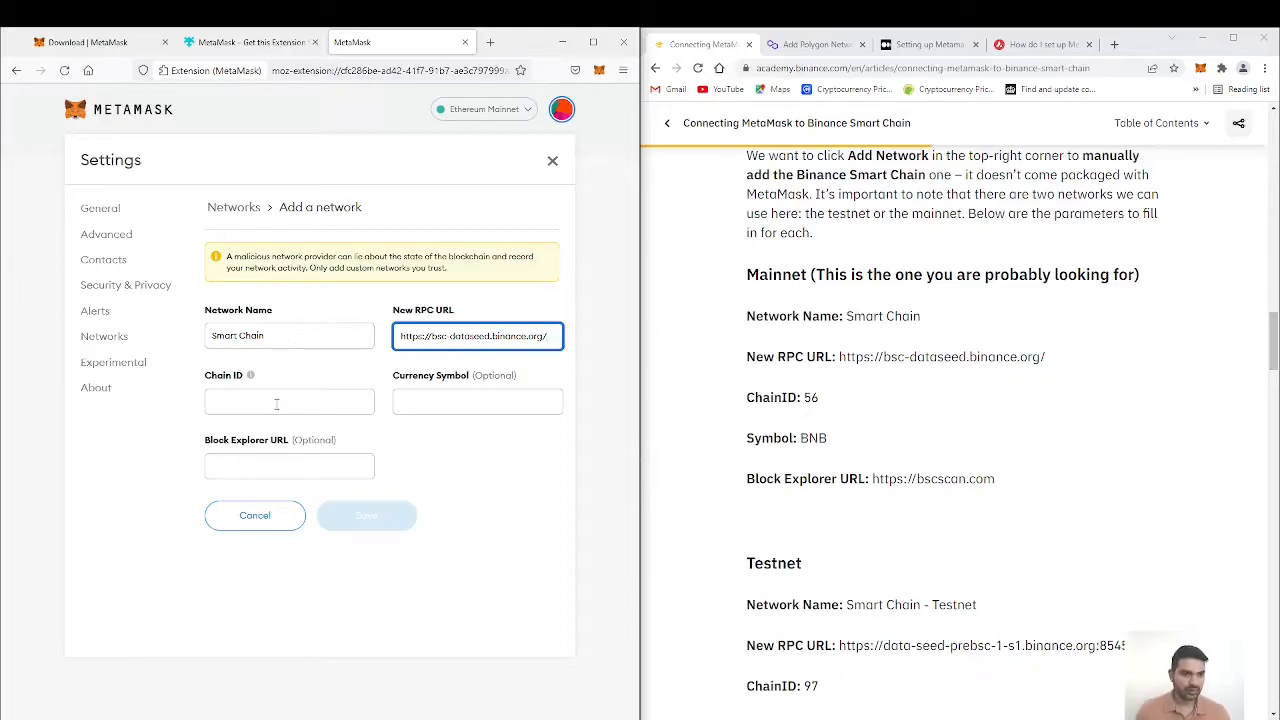
Step: Set the Smart Chain network's chain ID to 56 and its currency symbol to BNB
key(Tab)
key(Tab)
key(Tab)
click(271, 404)
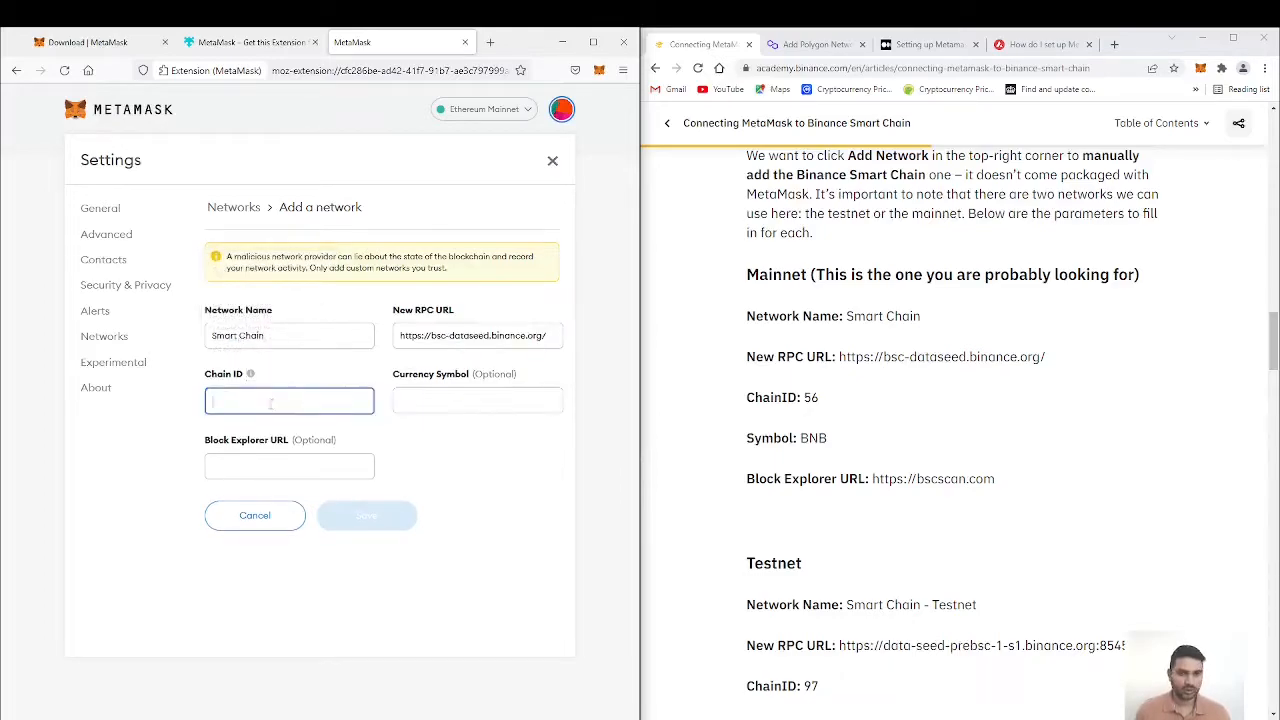
text(56)
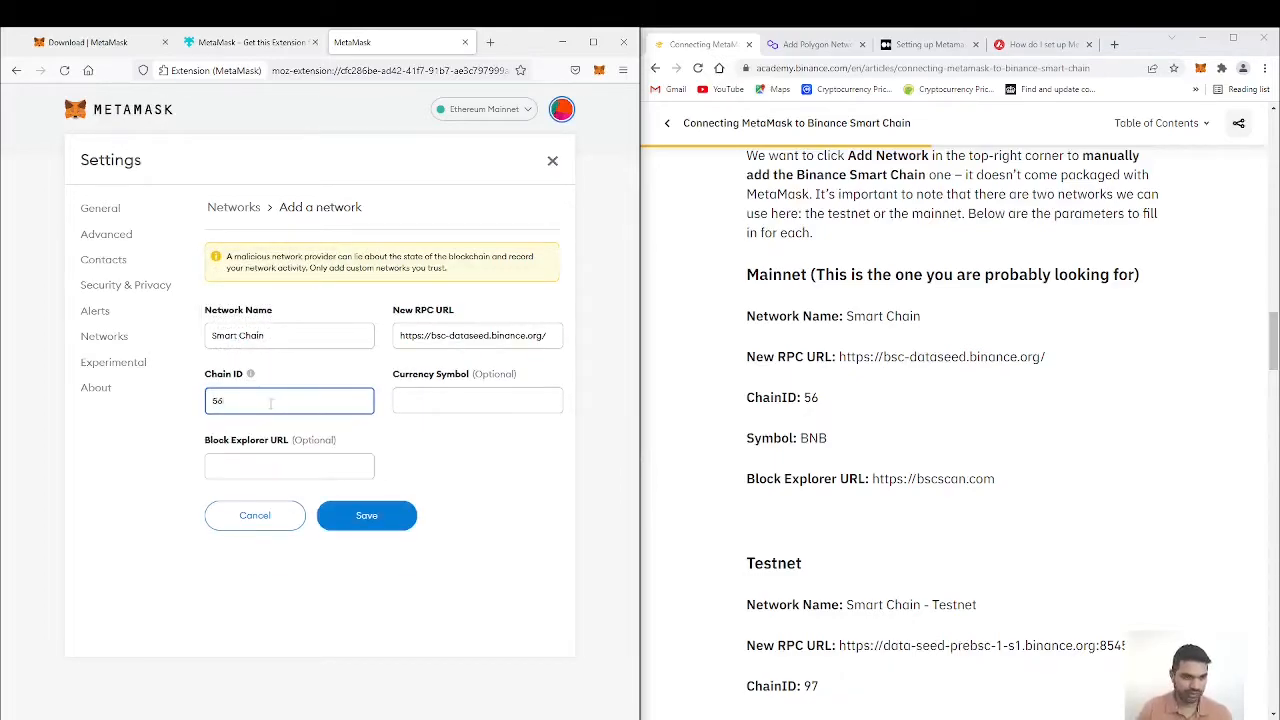
click(424, 404)
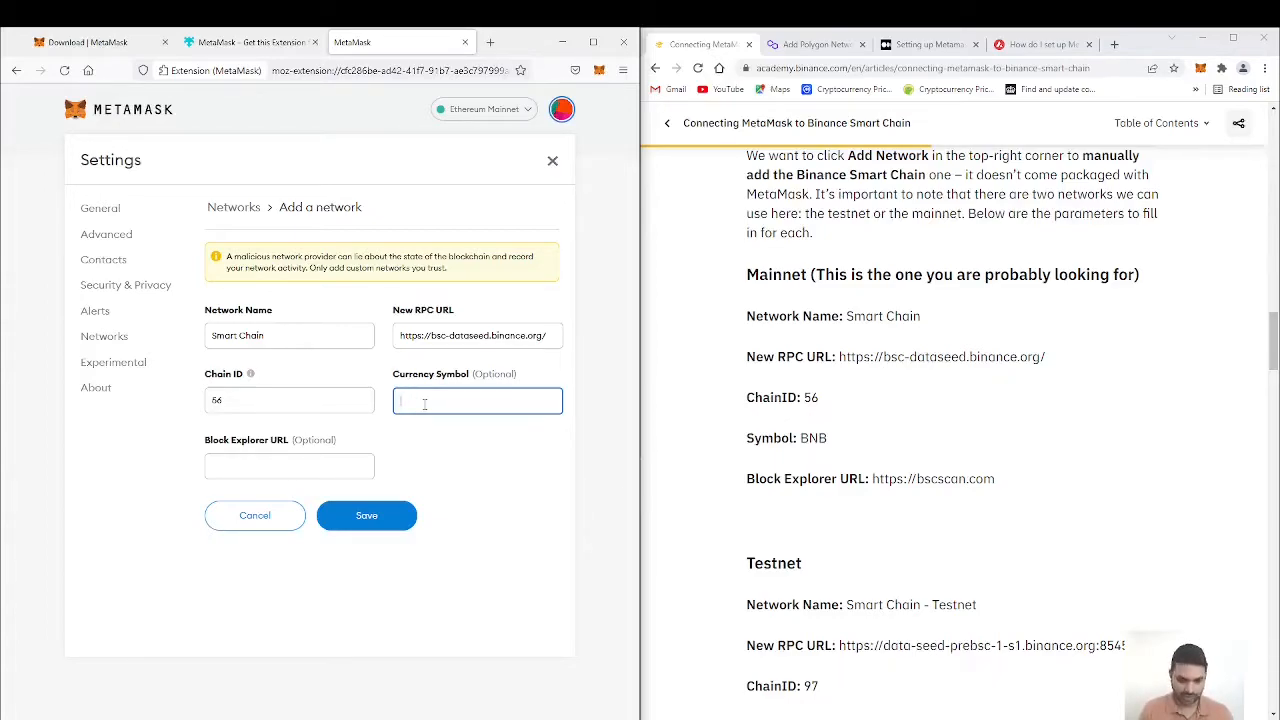
text(BNB)
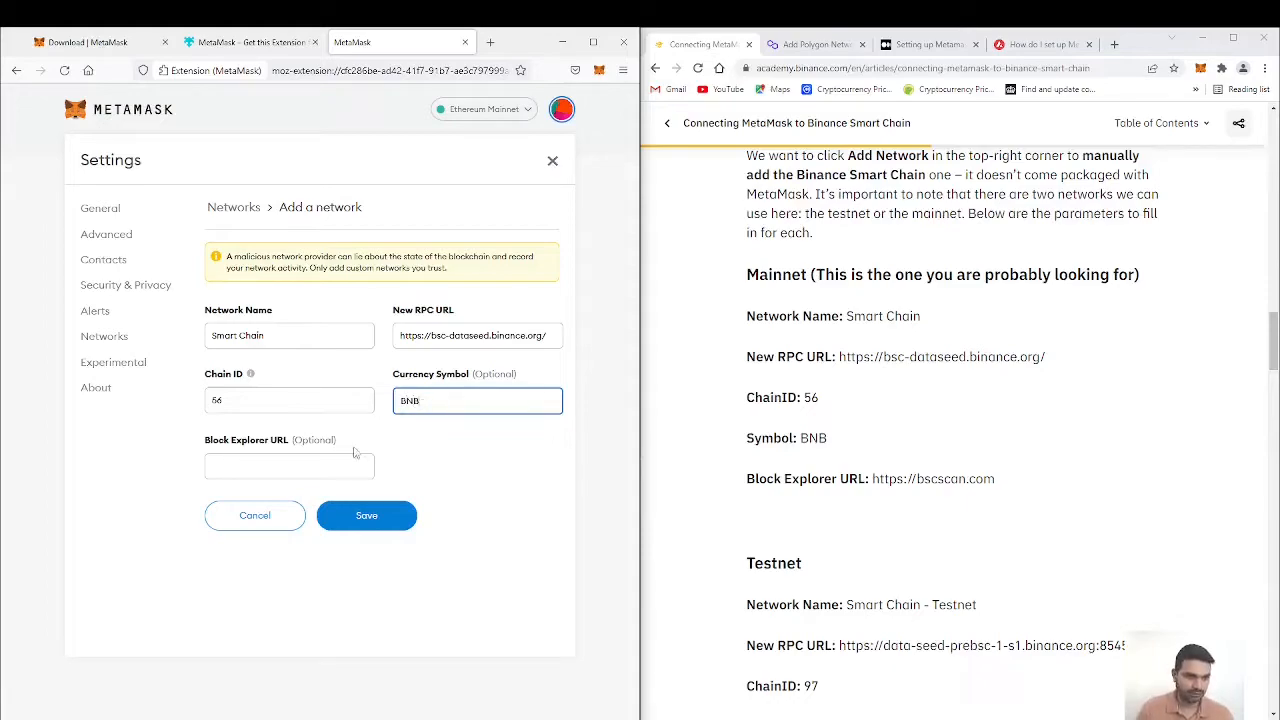
click(325, 461)
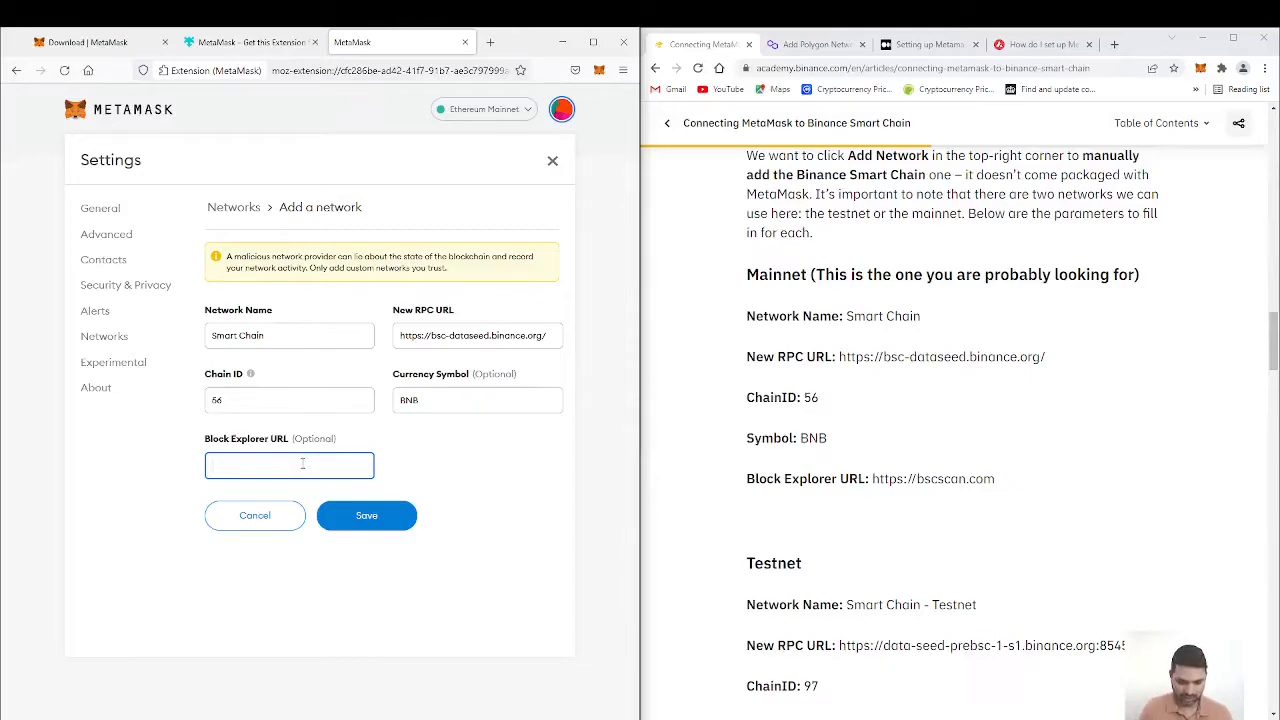
text(https)
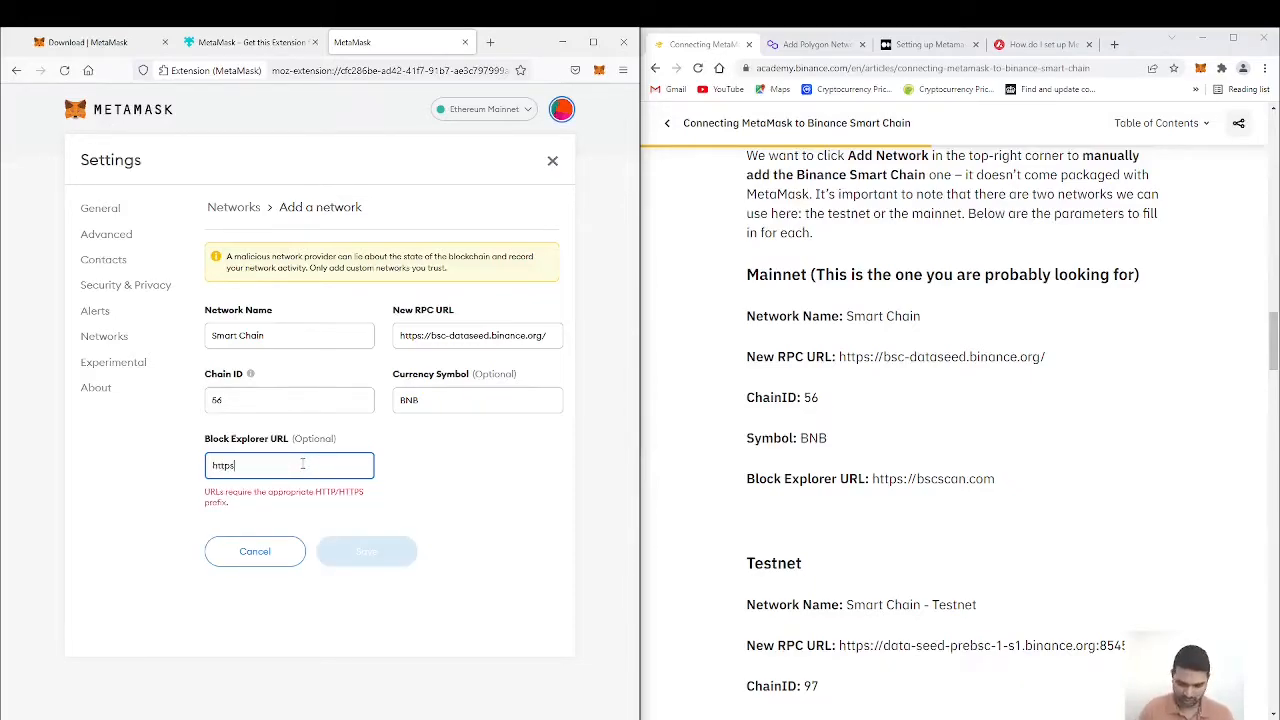
text(://)
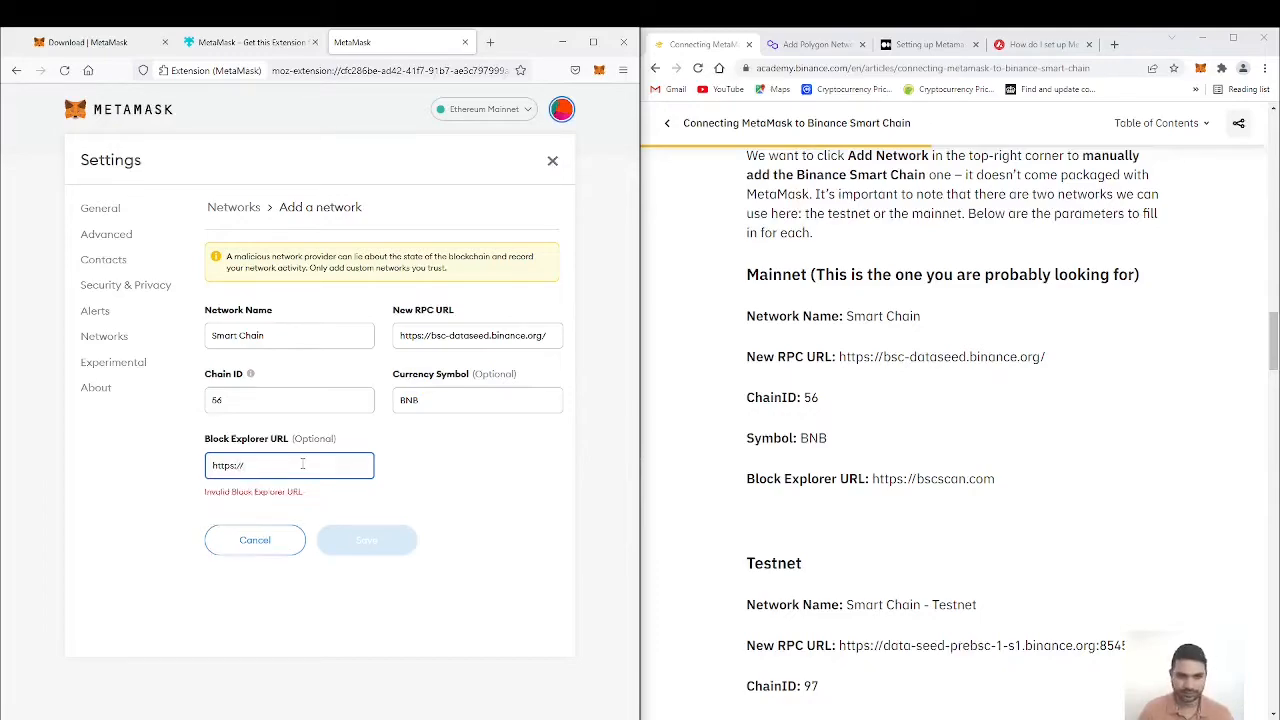
text(bs)
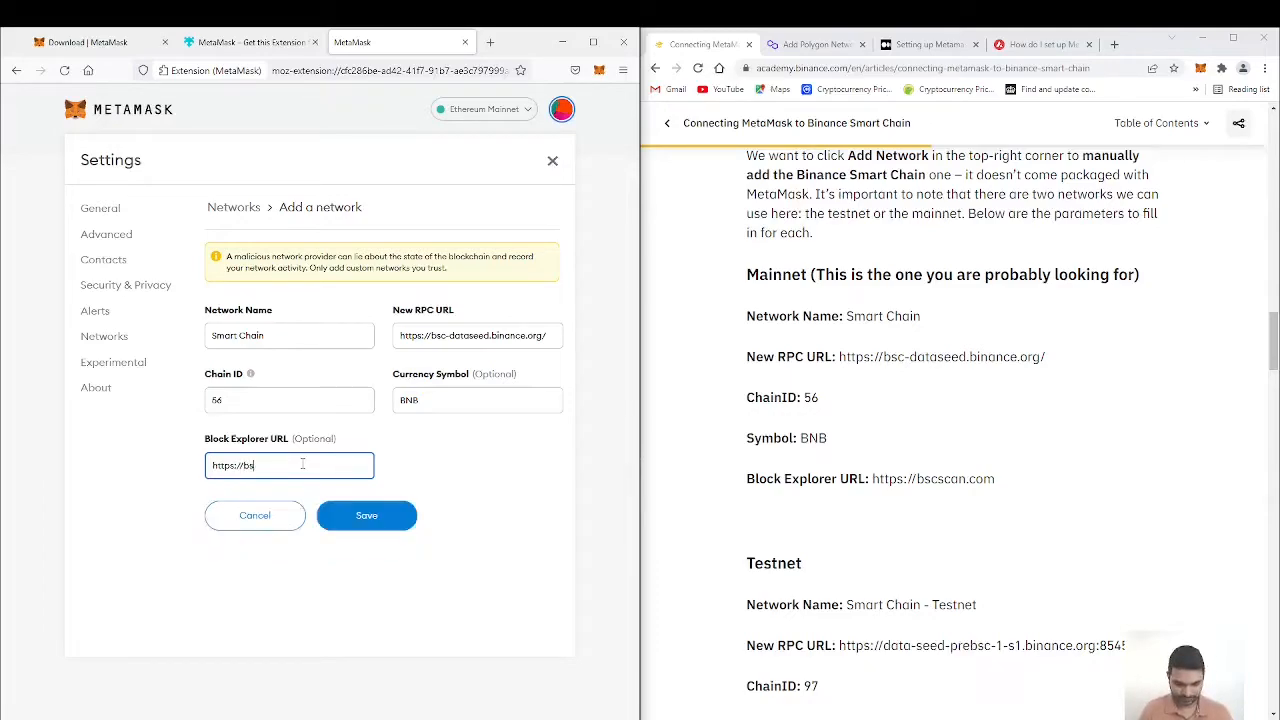
text(cscan)
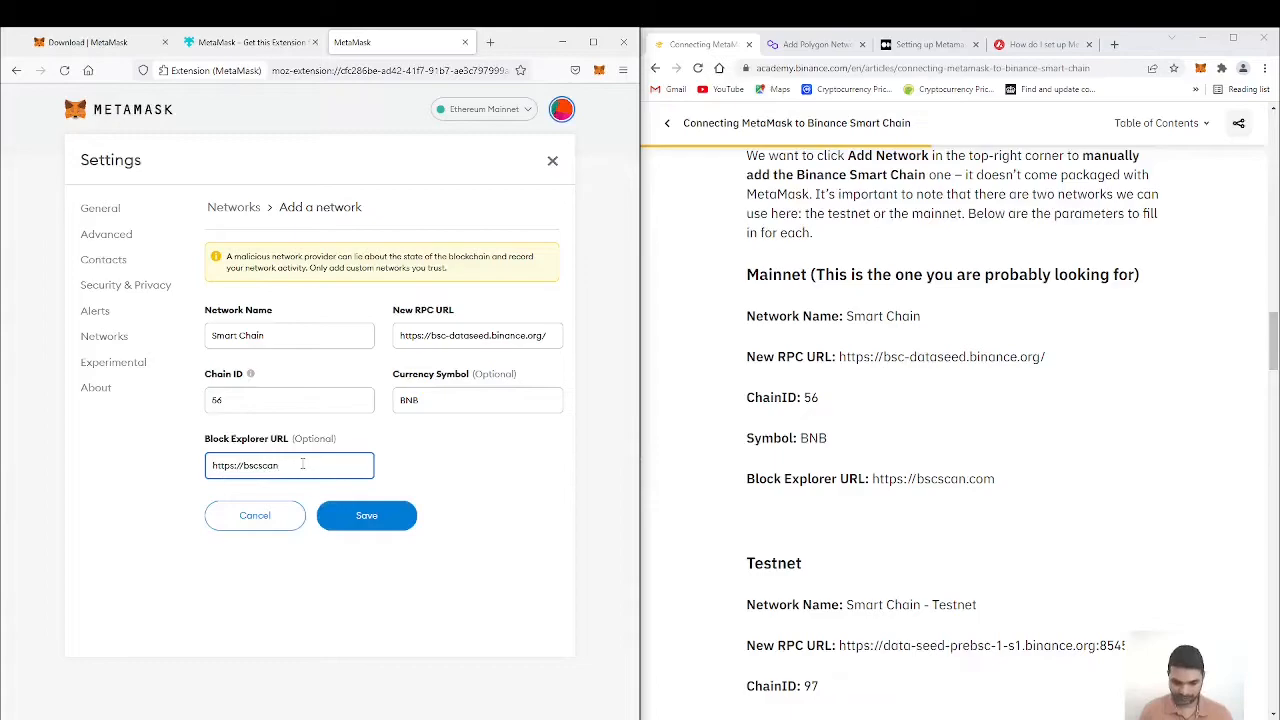
text(.com)
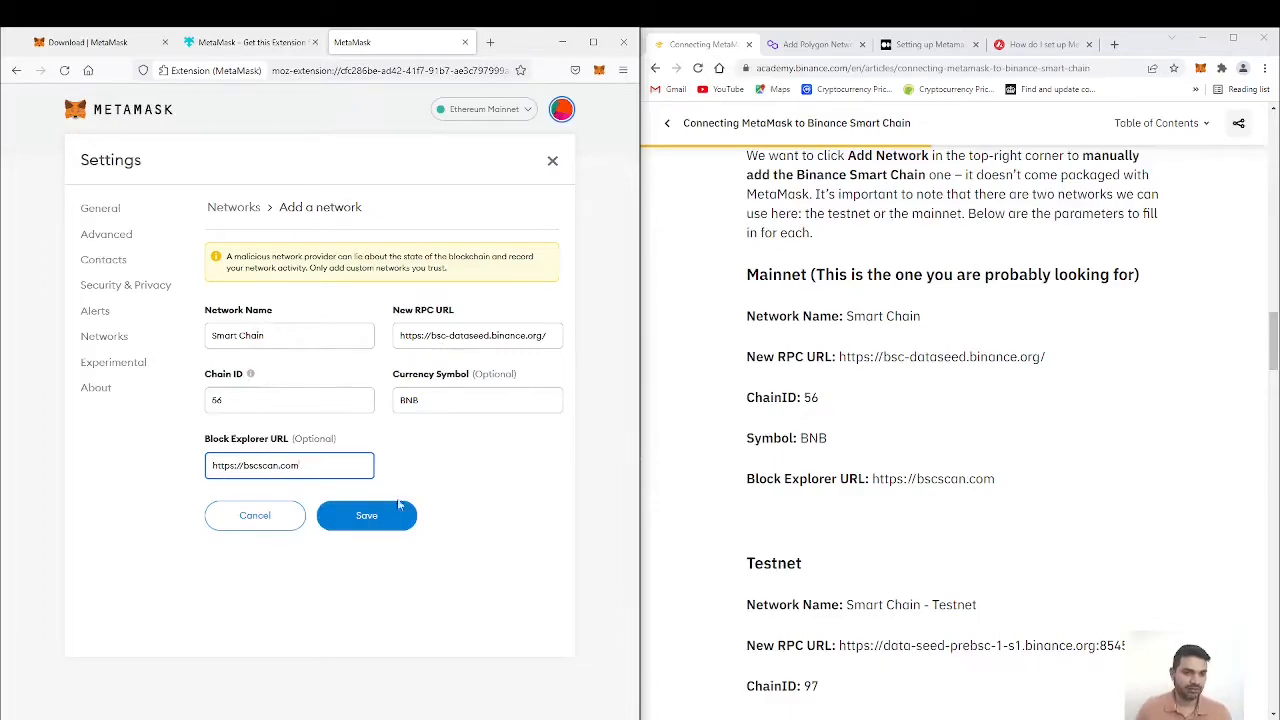
click(370, 516)
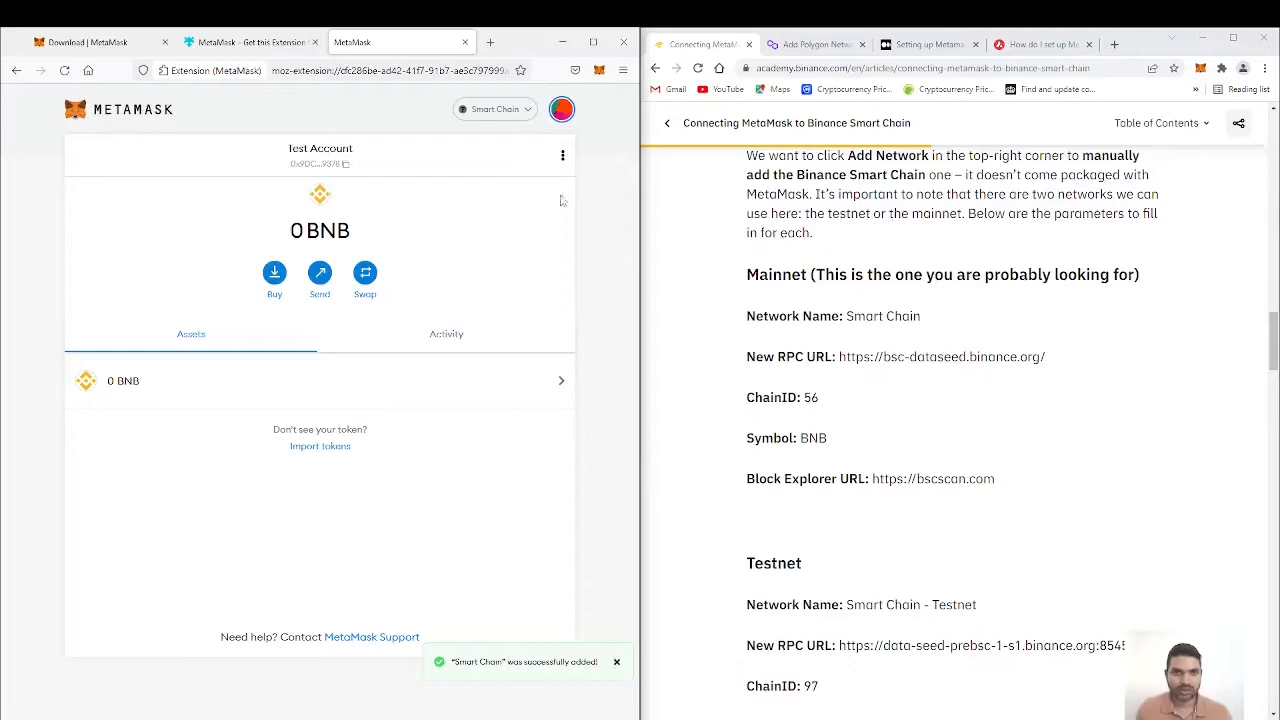
click(527, 110)
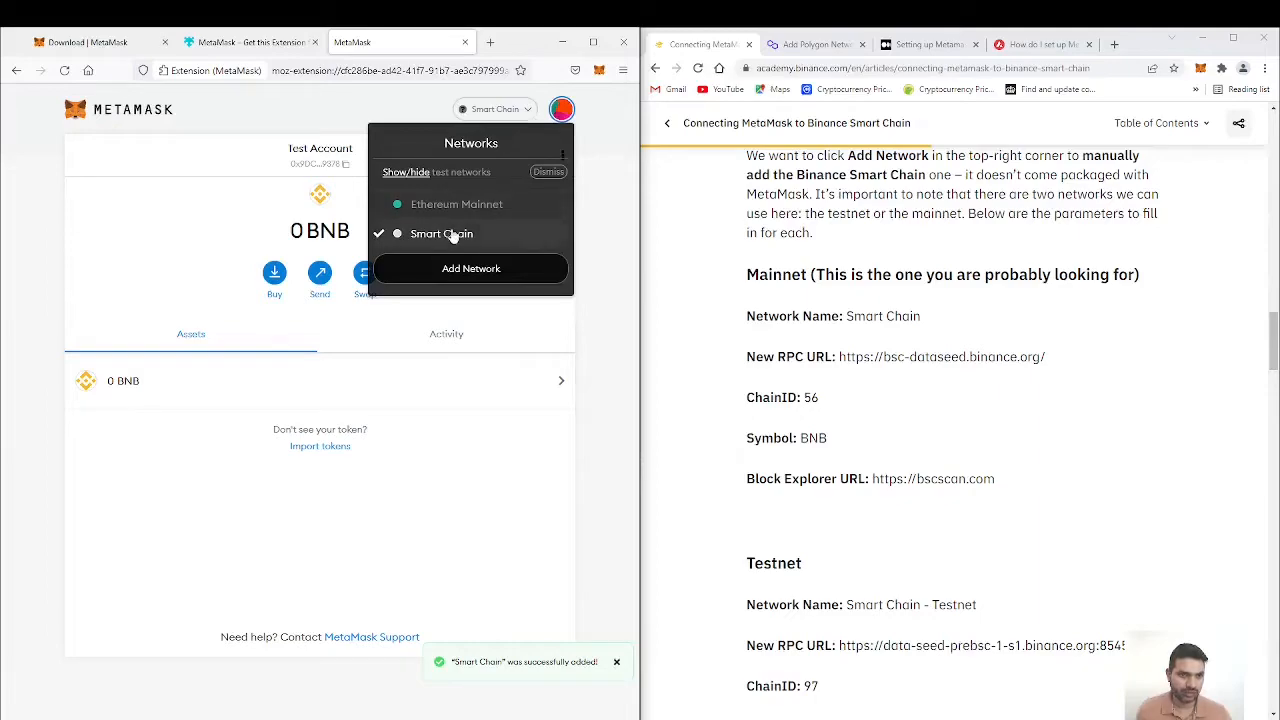
click(612, 340)
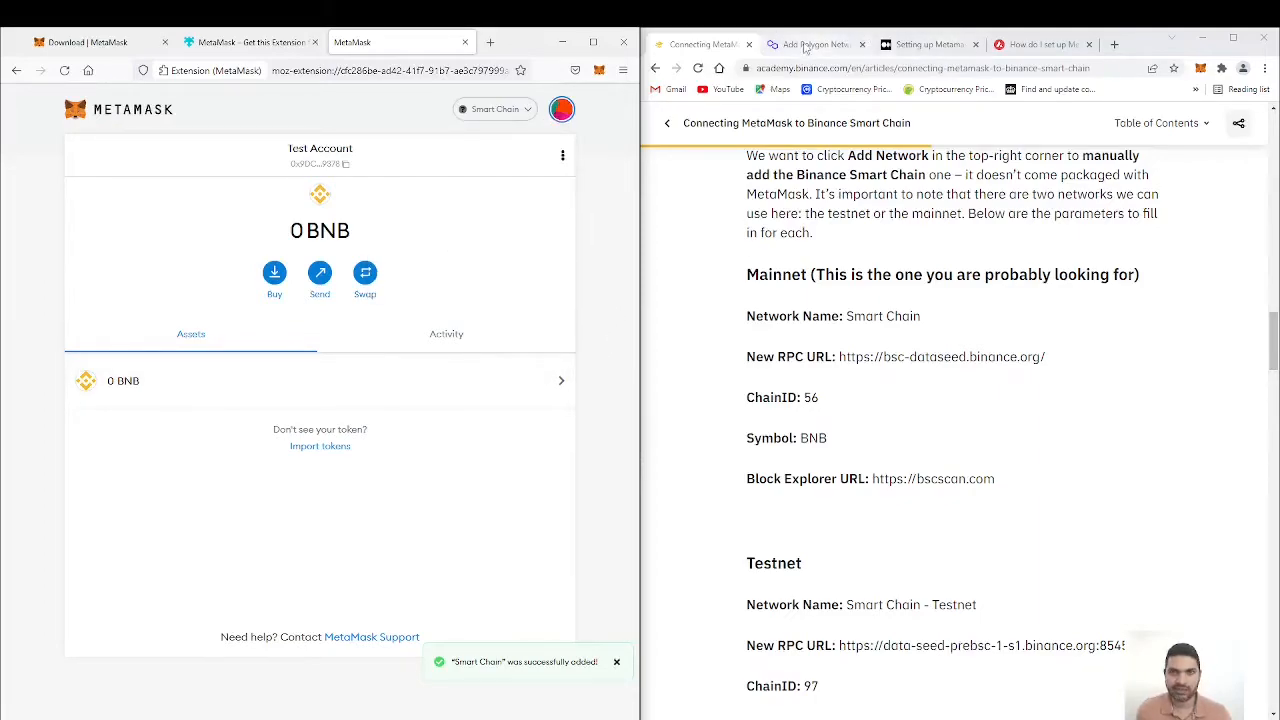
Step: Bring up the Polygon network guide in Chrome and start adding a custom wallet network named Polygone Mainnet
click(806, 45)
click(525, 112)
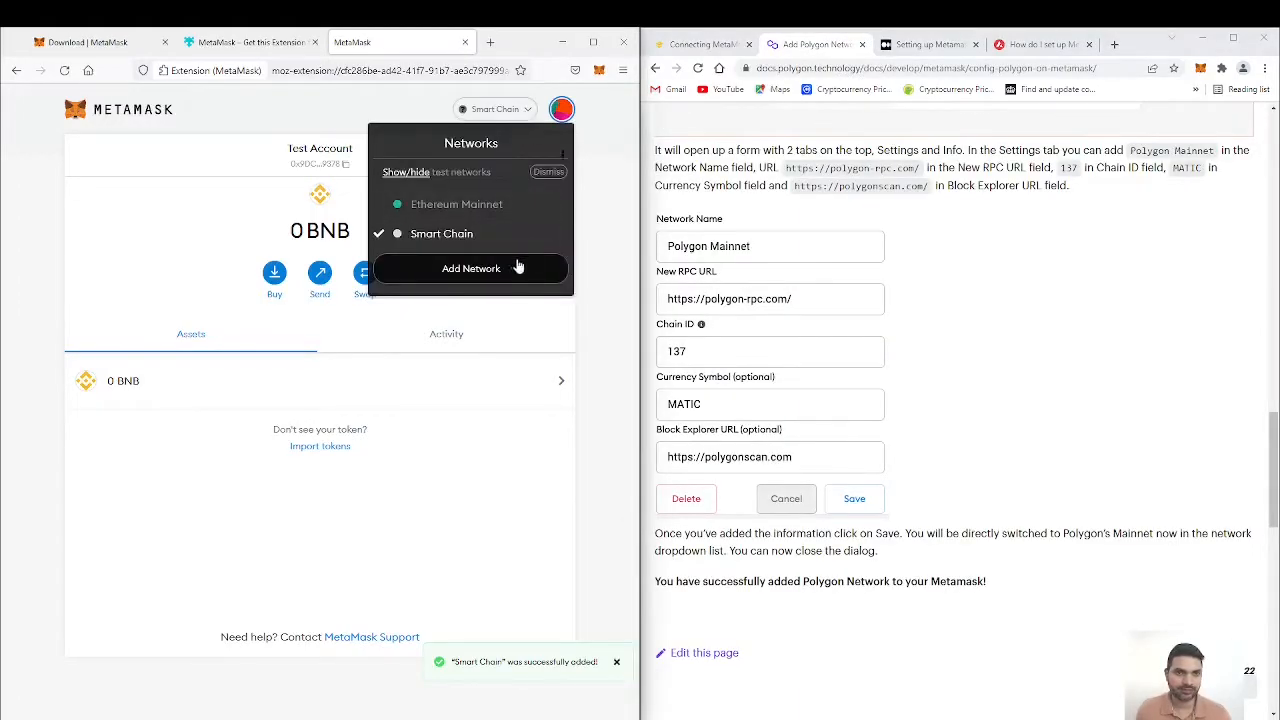
click(484, 272)
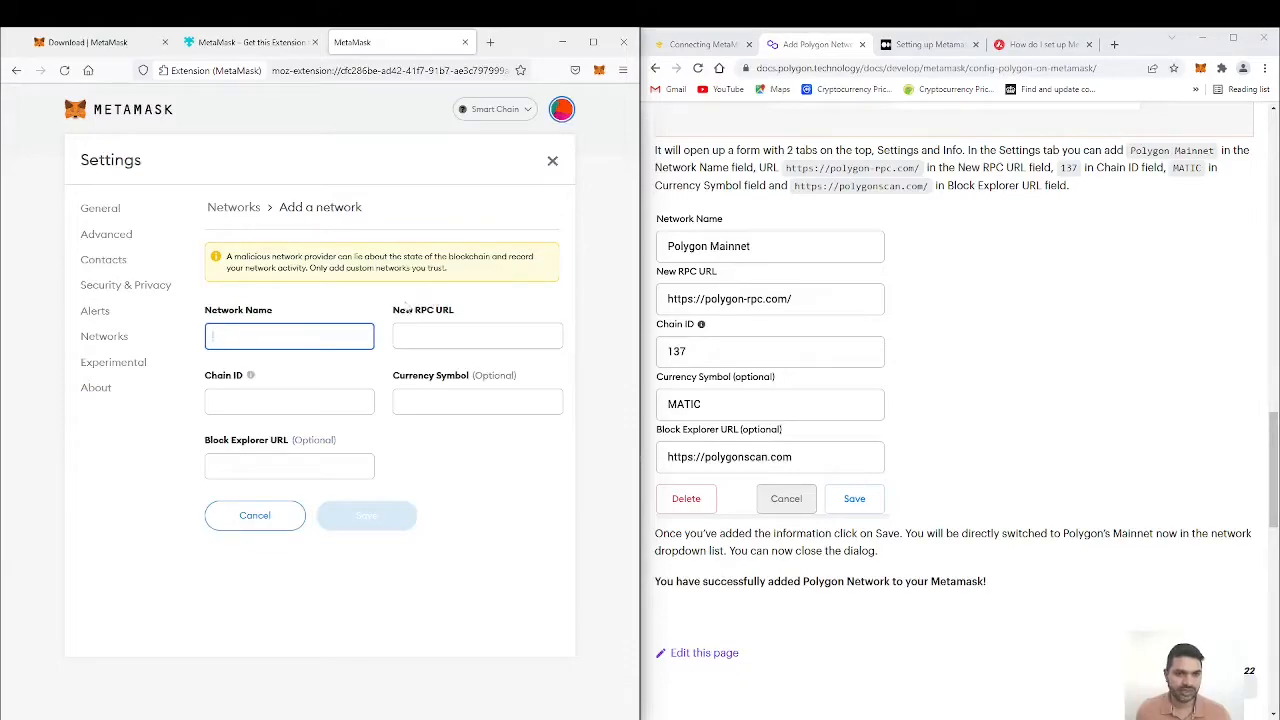
text(P)
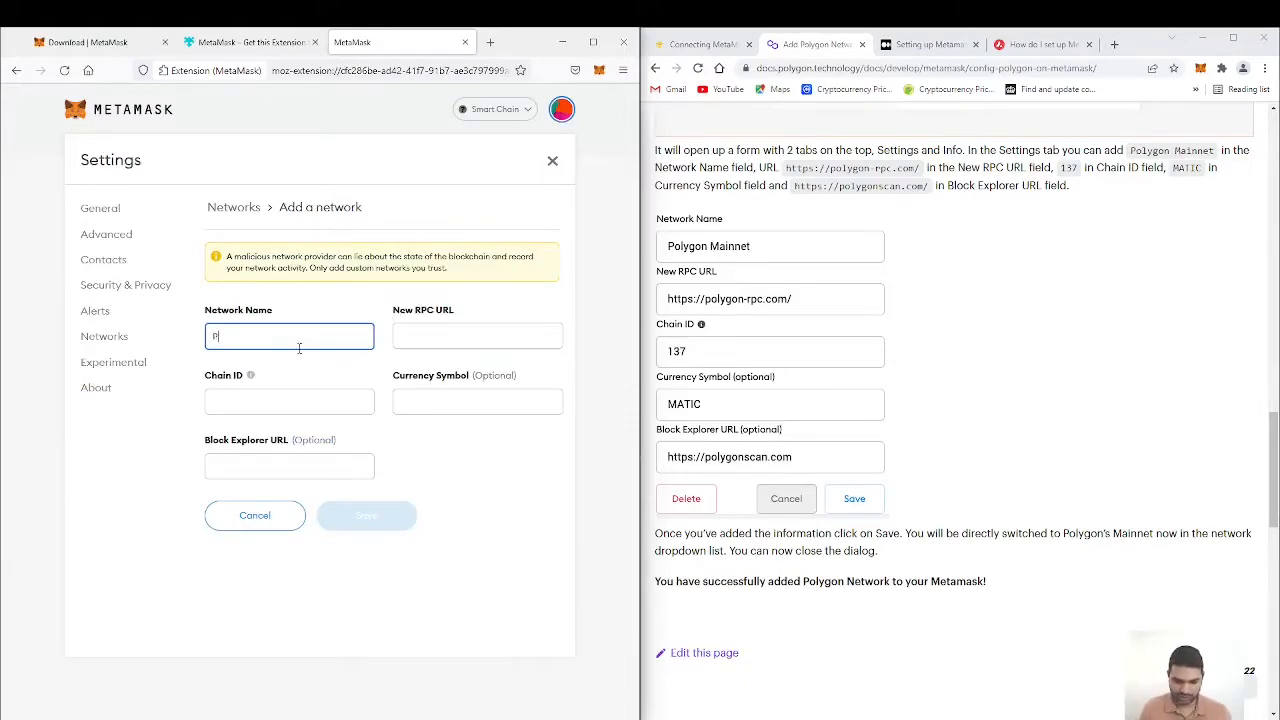
text(olygon)
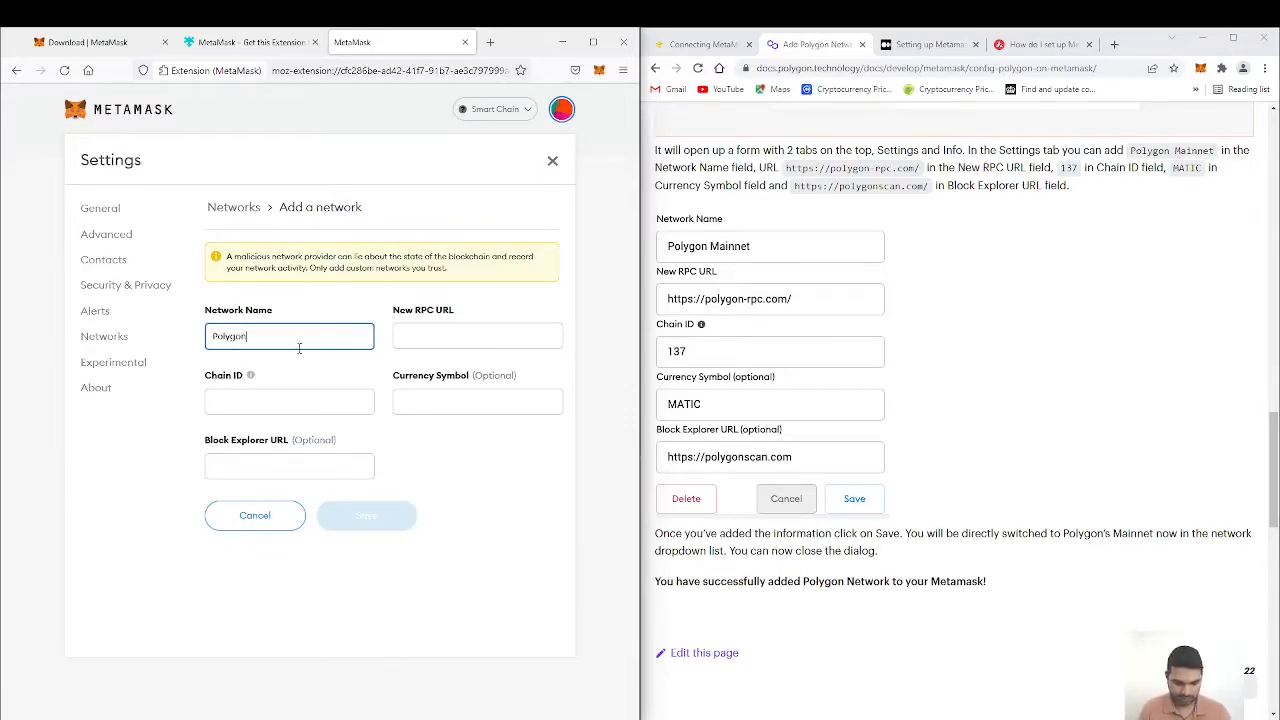
text(e Mainnet)
click(447, 337)
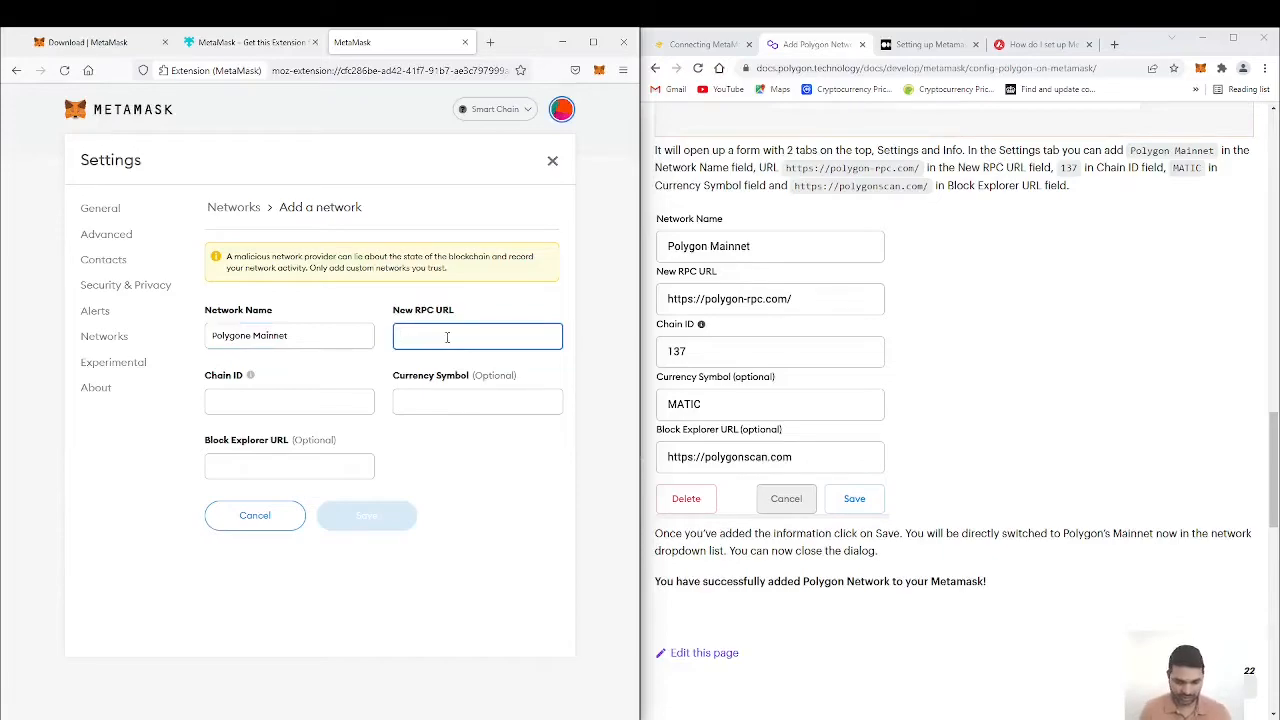
text(https)
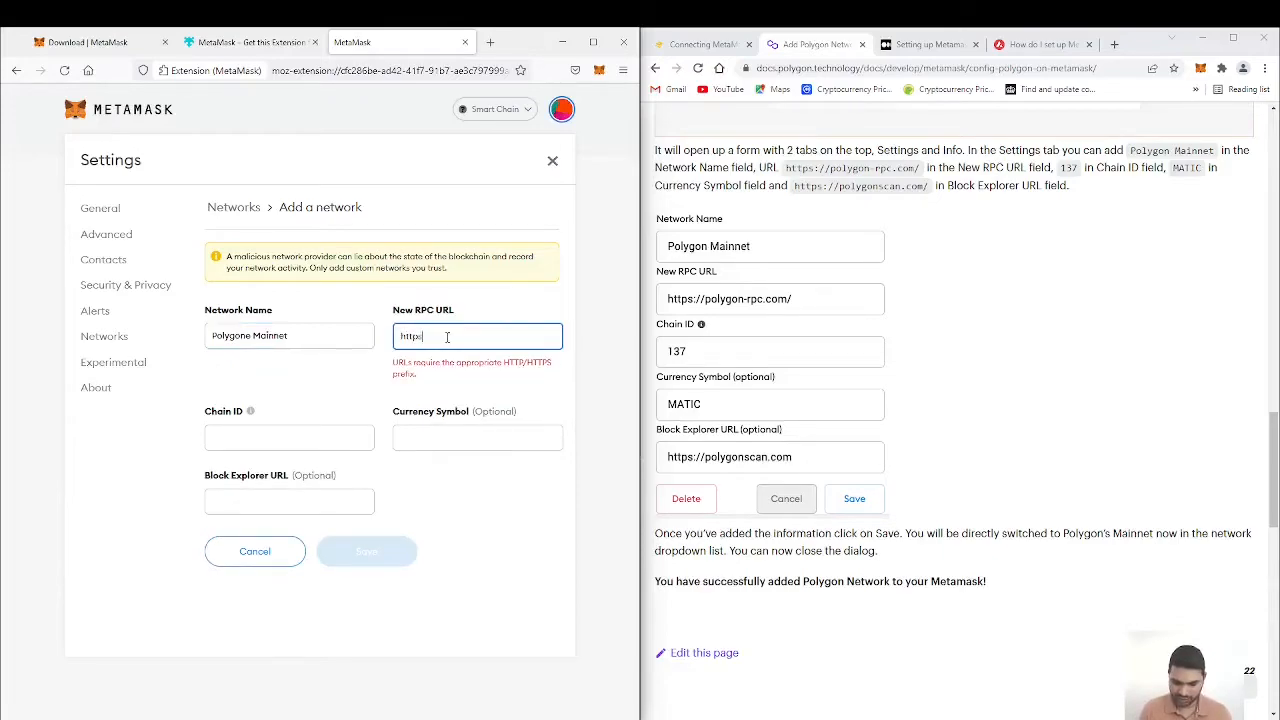
text(://)
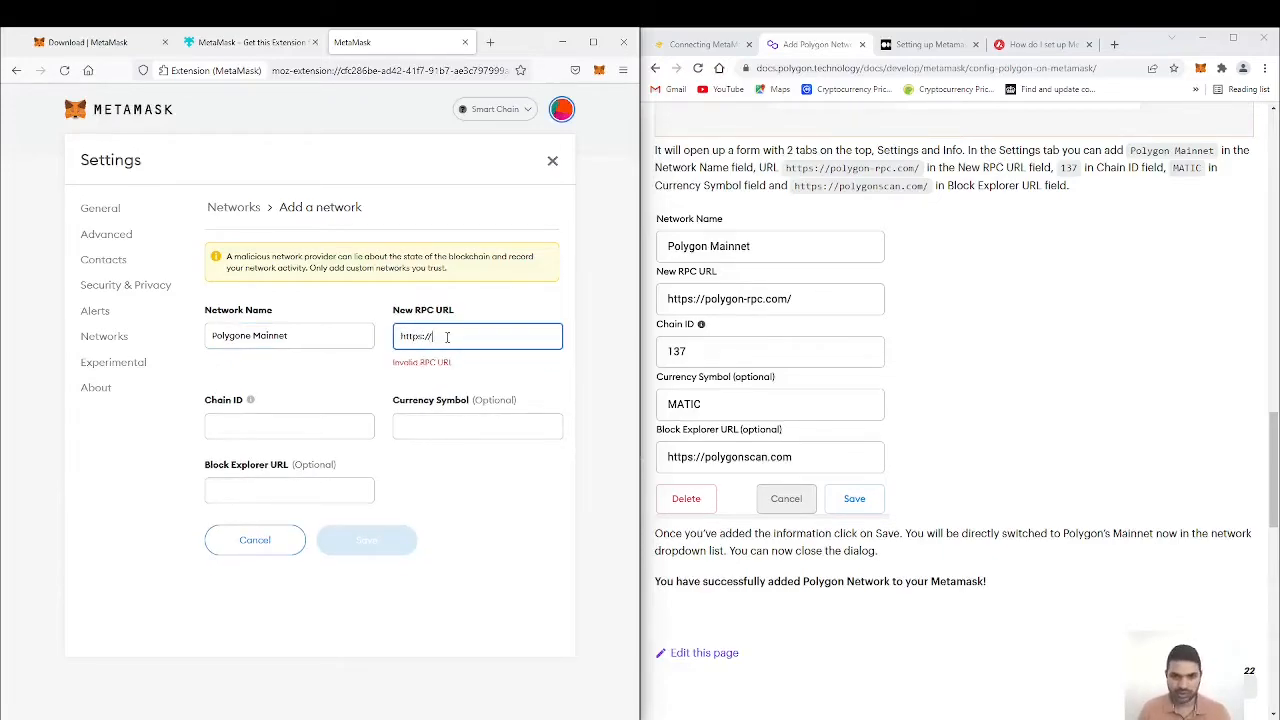
text(polyg)
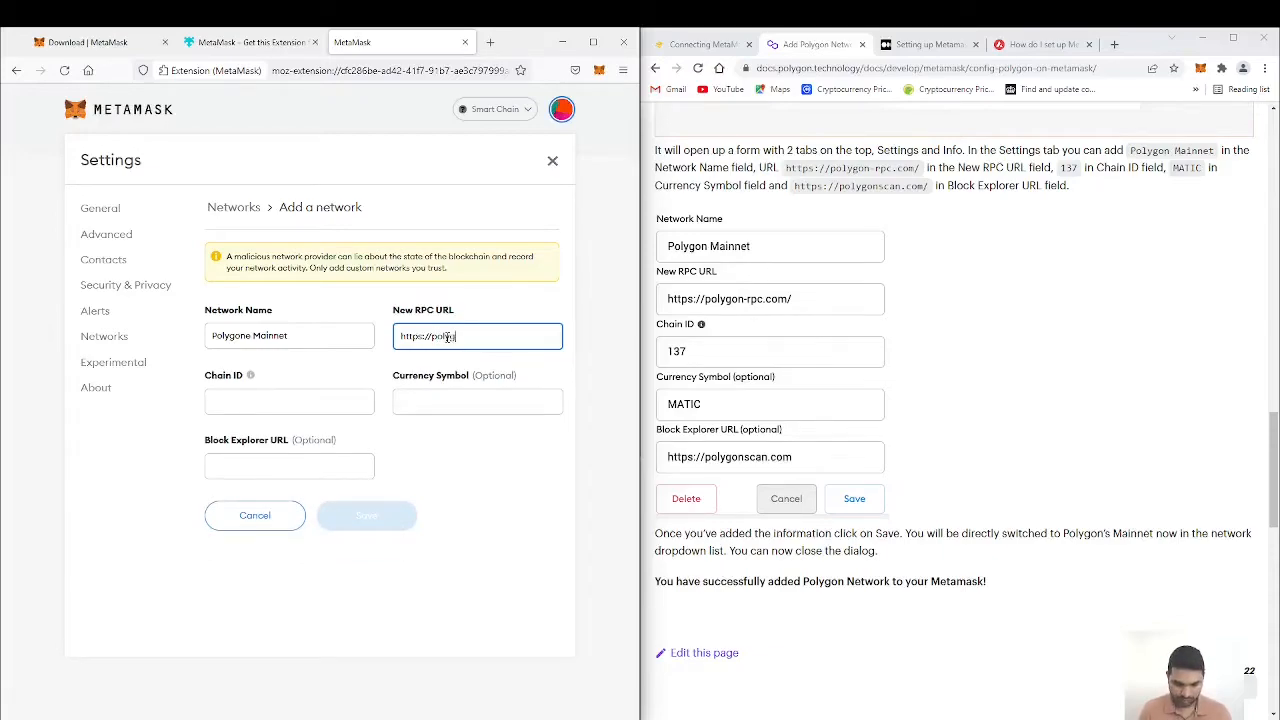
text(on-rpc.com/)
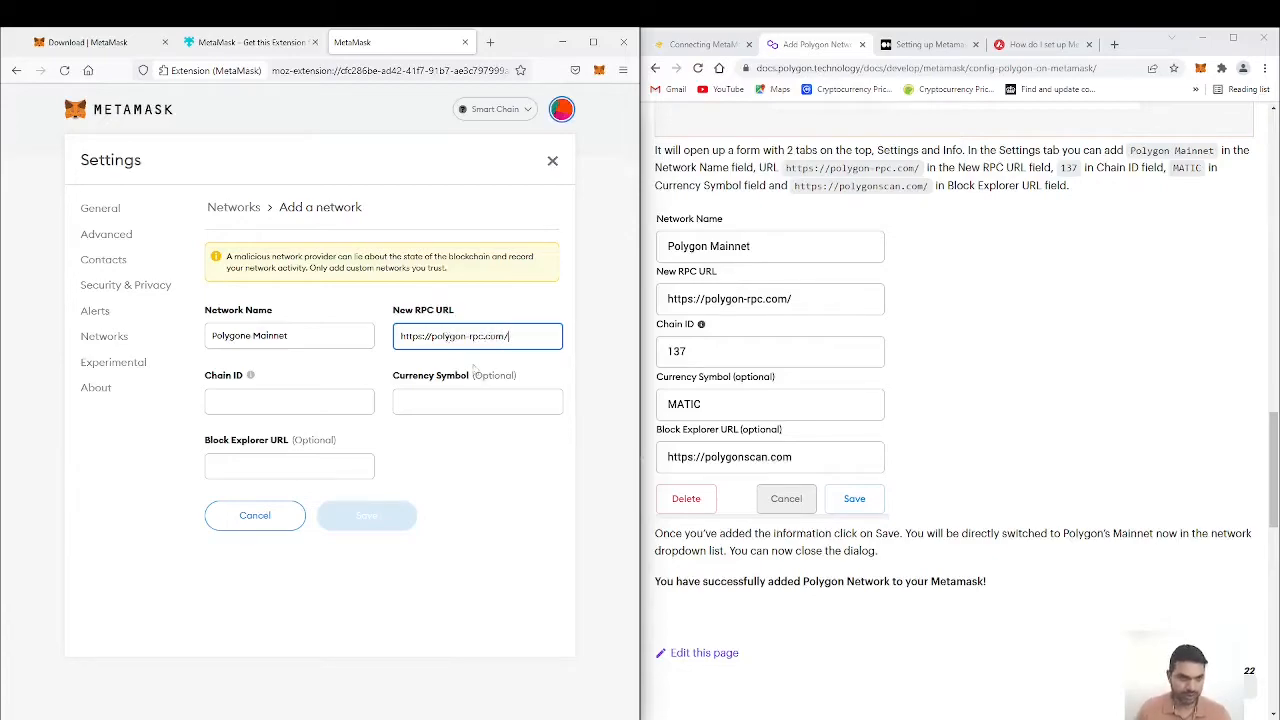
Step: Set the Polygon network's chain ID to 137 and its currency symbol to MATIC
click(317, 401)
text(137)
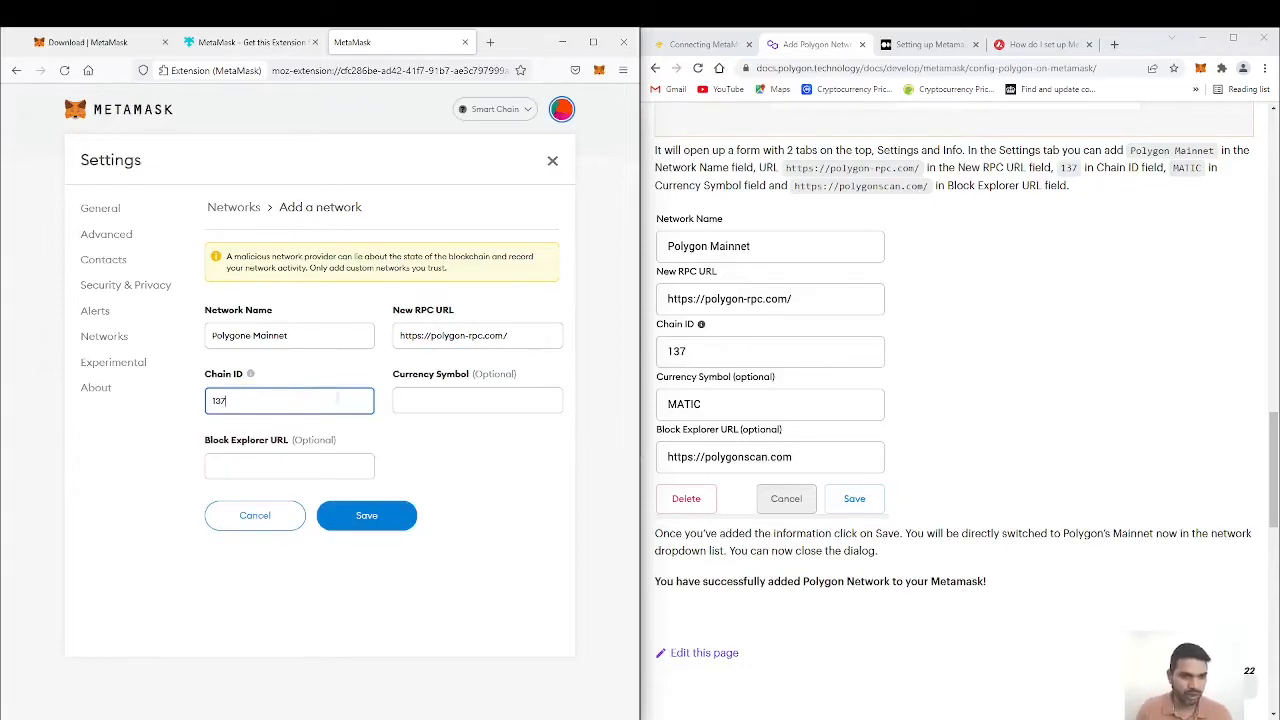
click(419, 397)
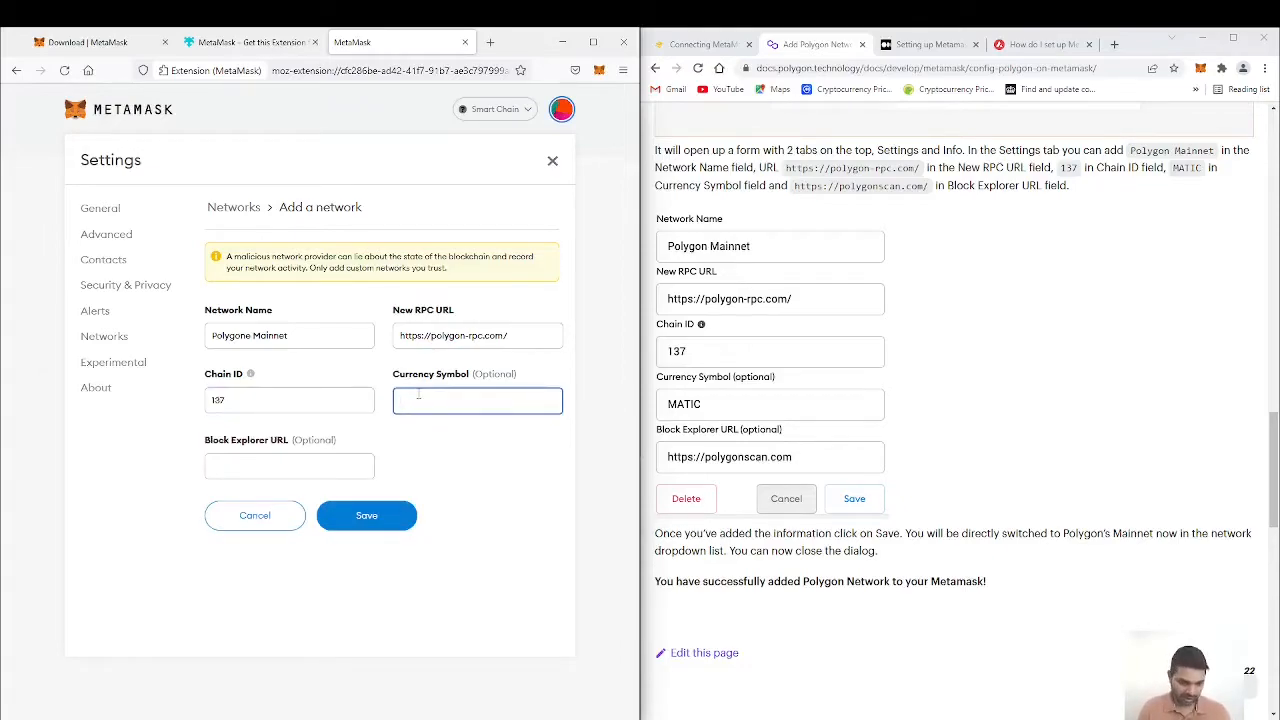
text(MATIV)
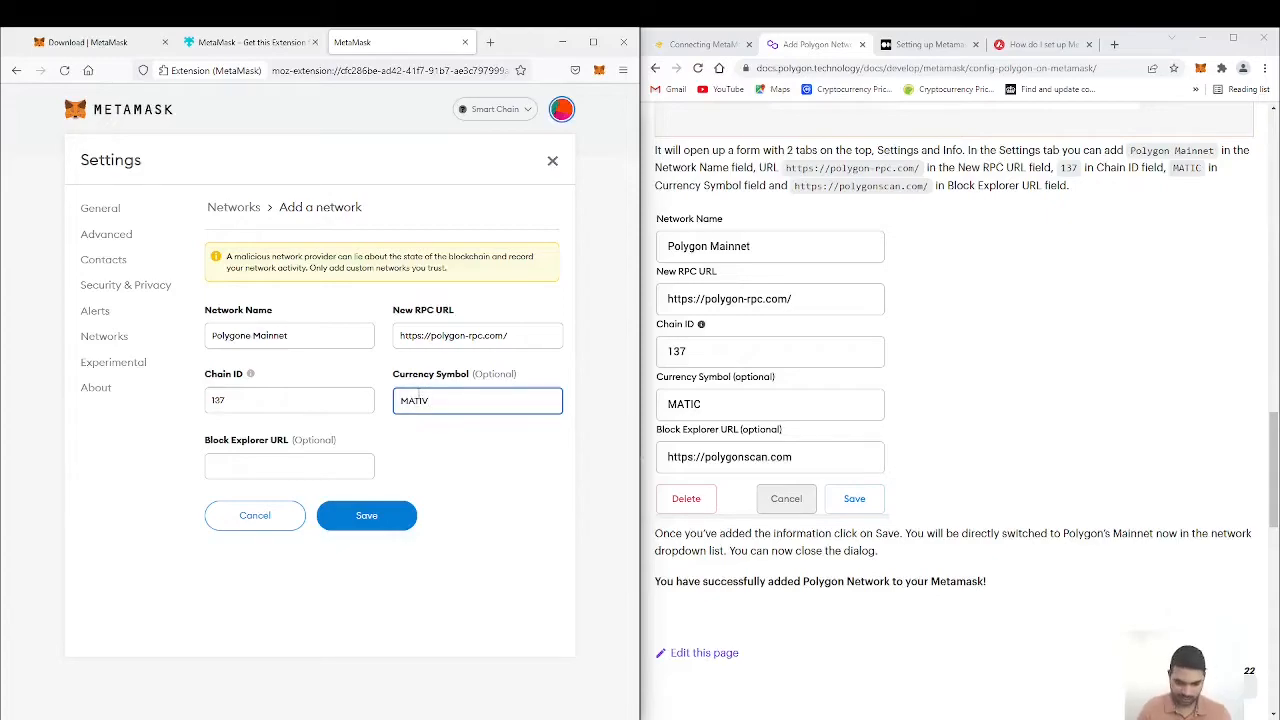
key(BackSpace)
text(C)
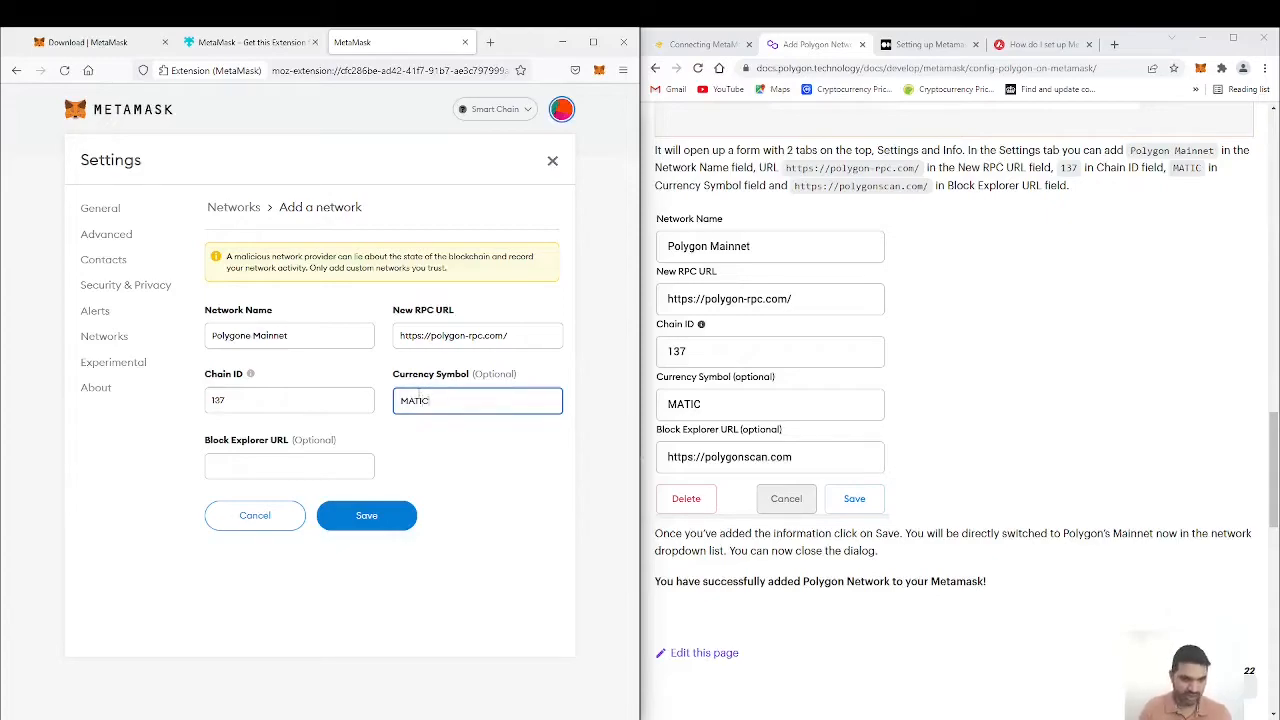
click(311, 469)
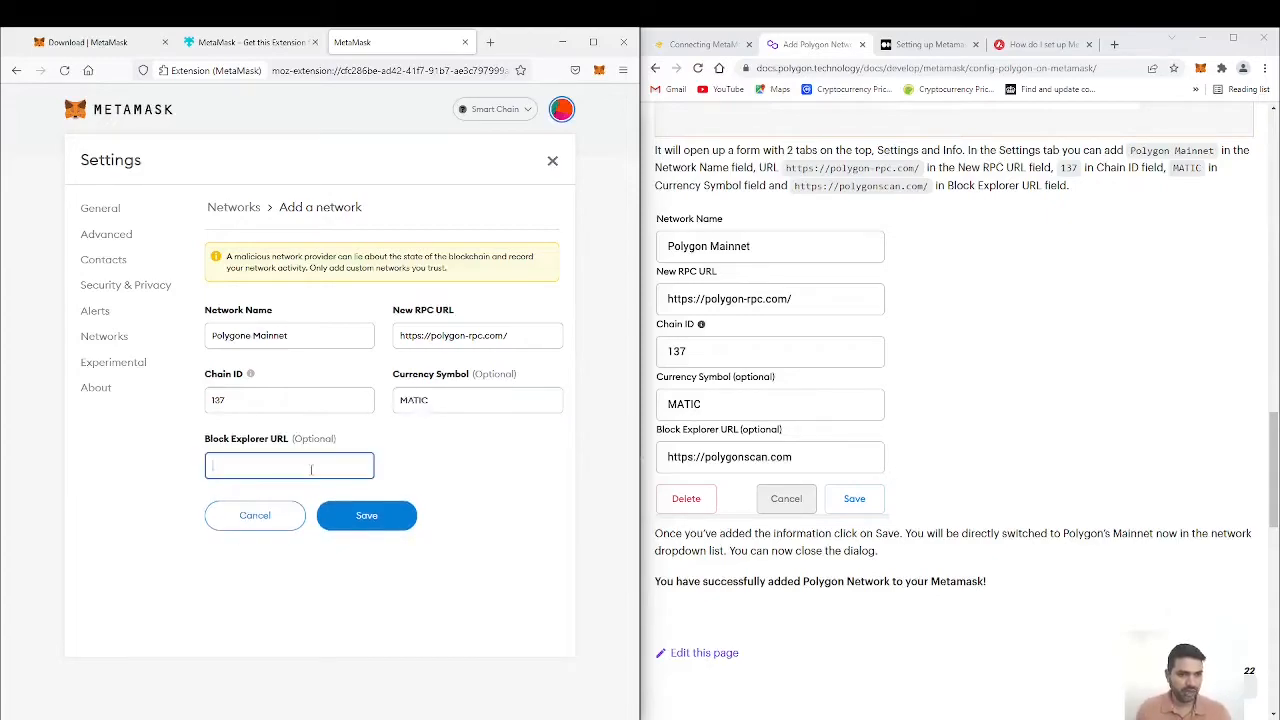
text(https://)
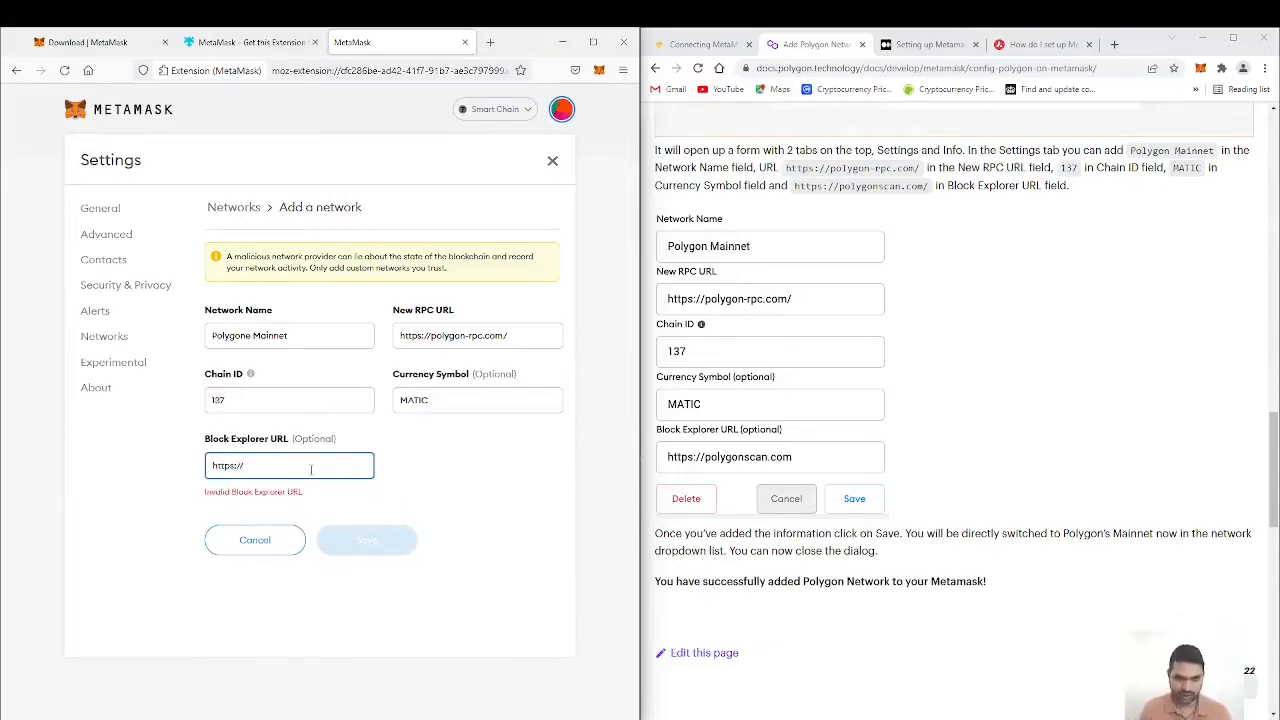
text(polygo)
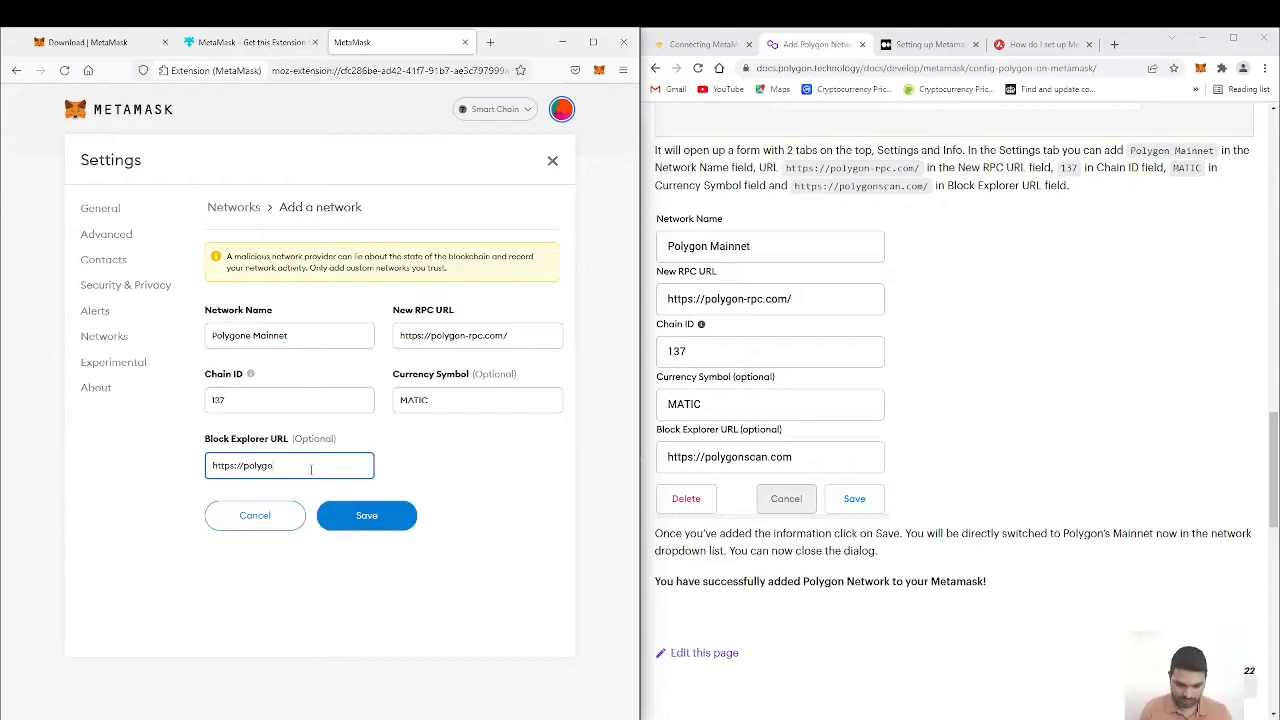
text(nscan.com)
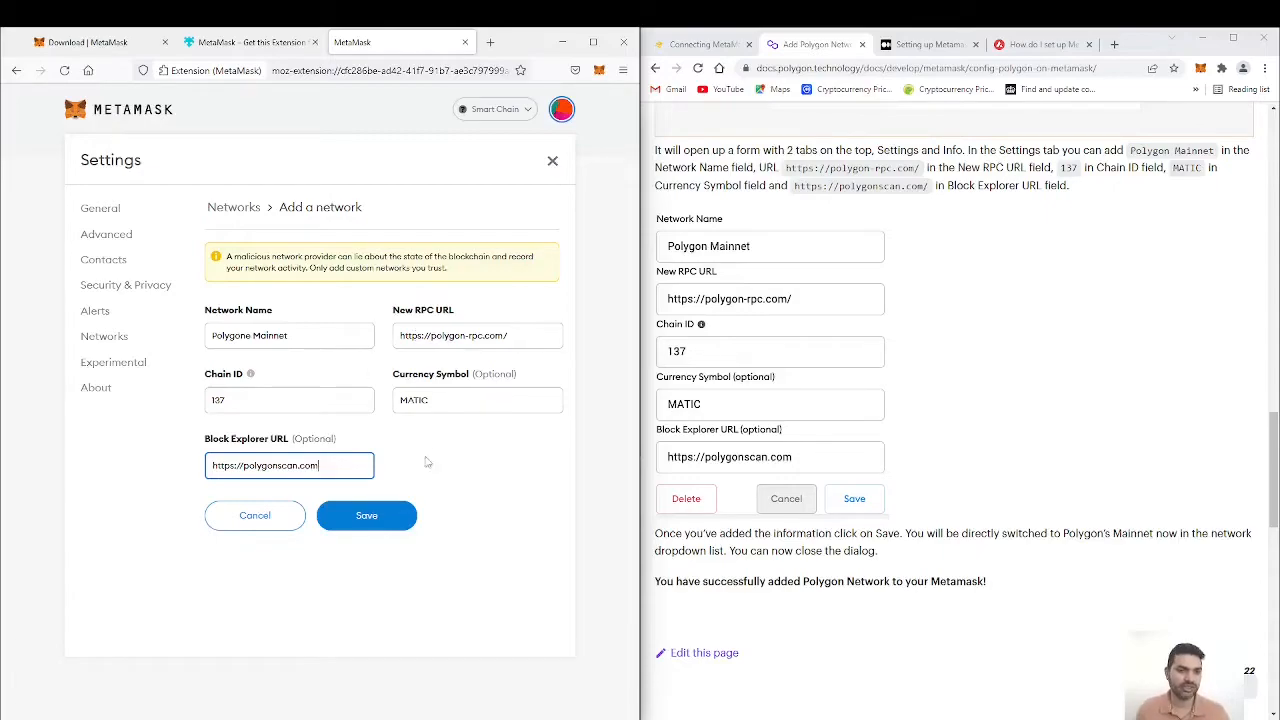
click(366, 516)
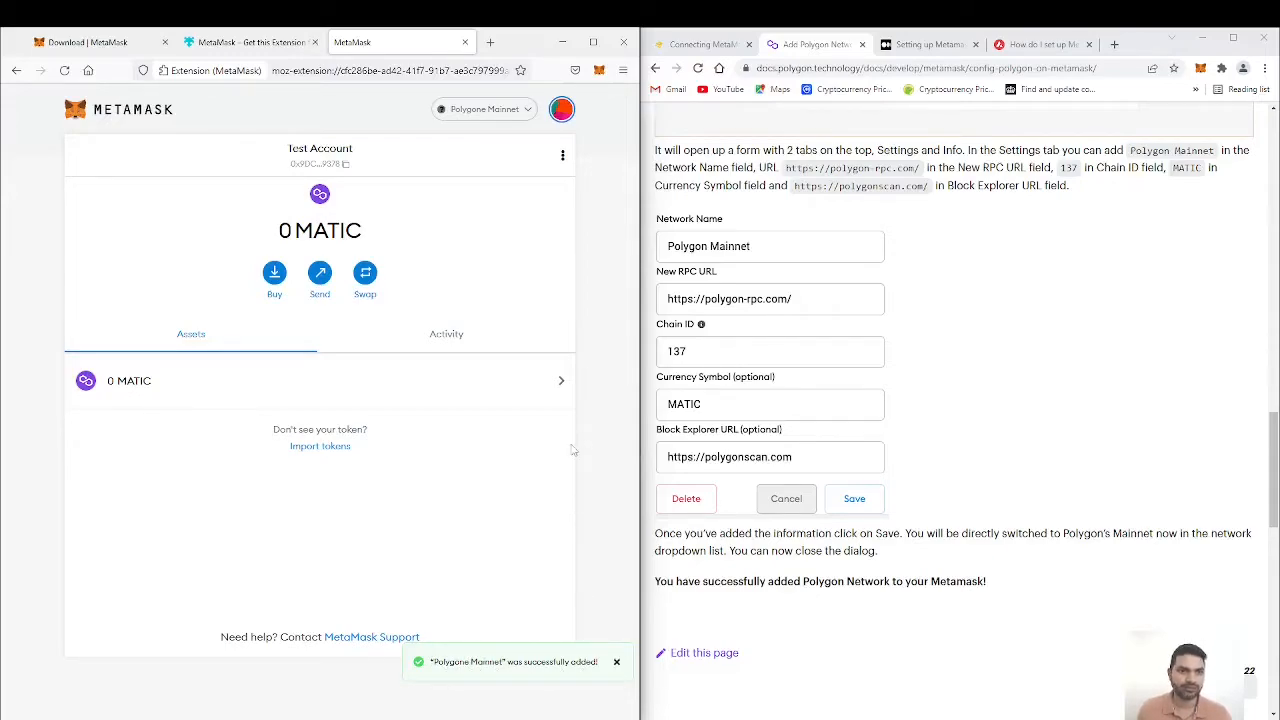
click(527, 112)
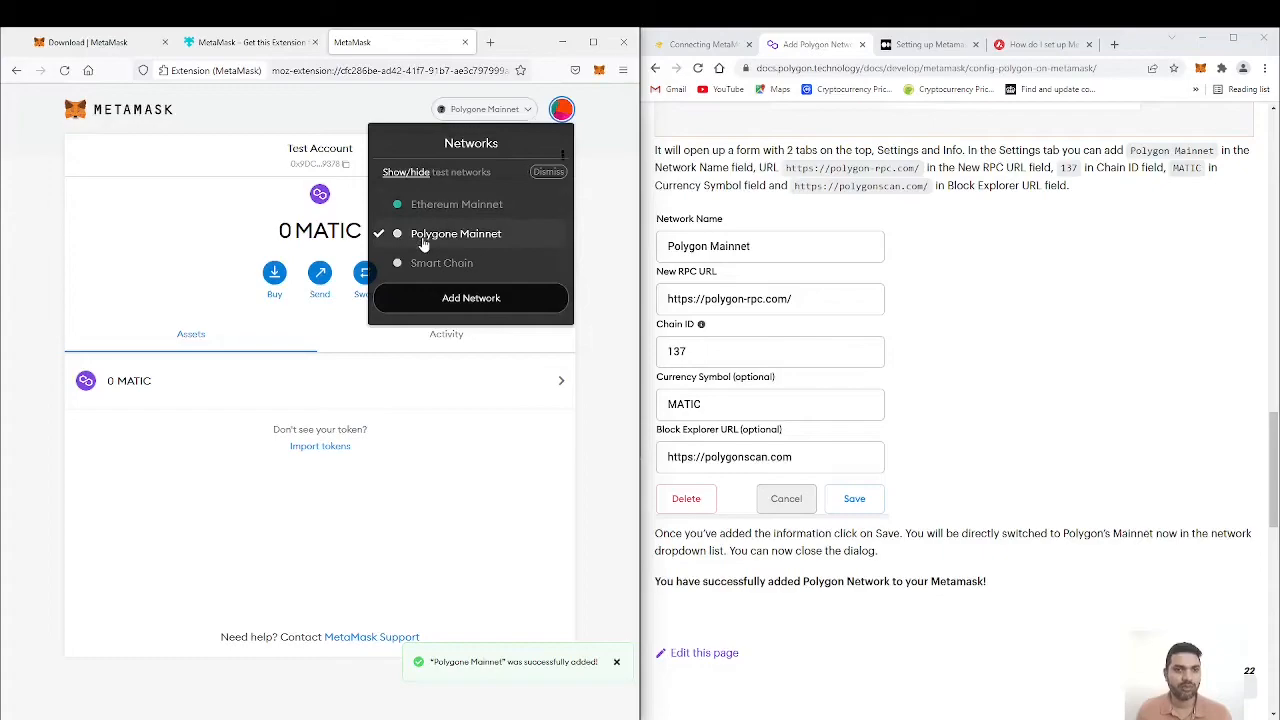
click(584, 334)
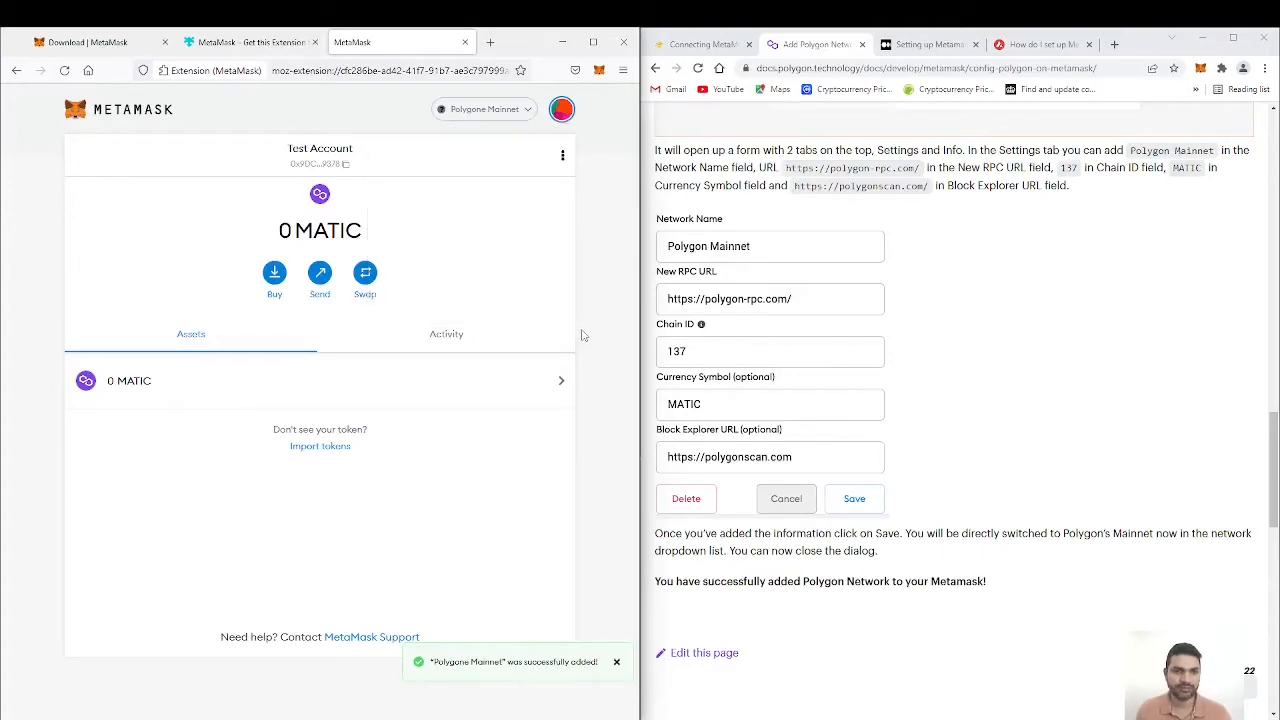
Step: Bring up the Cronos network guide in Chrome and start adding a custom wallet network named Cronos
click(925, 44)
click(596, 277)
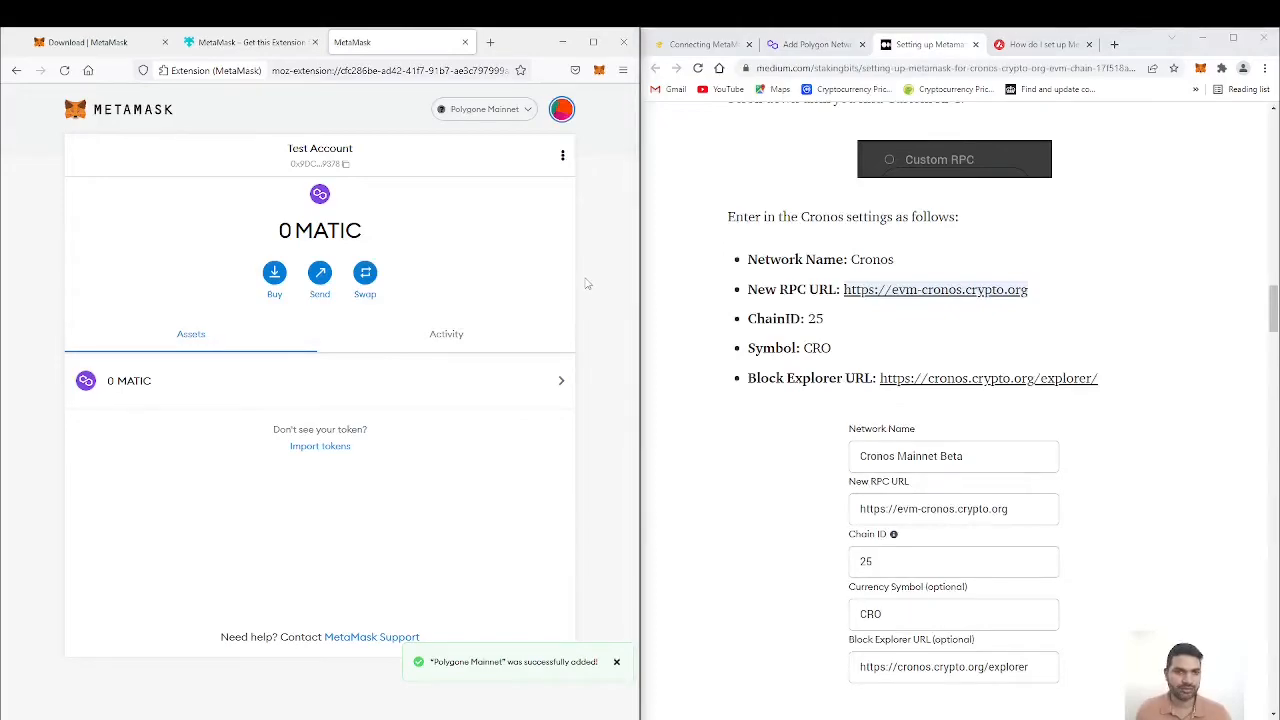
click(528, 112)
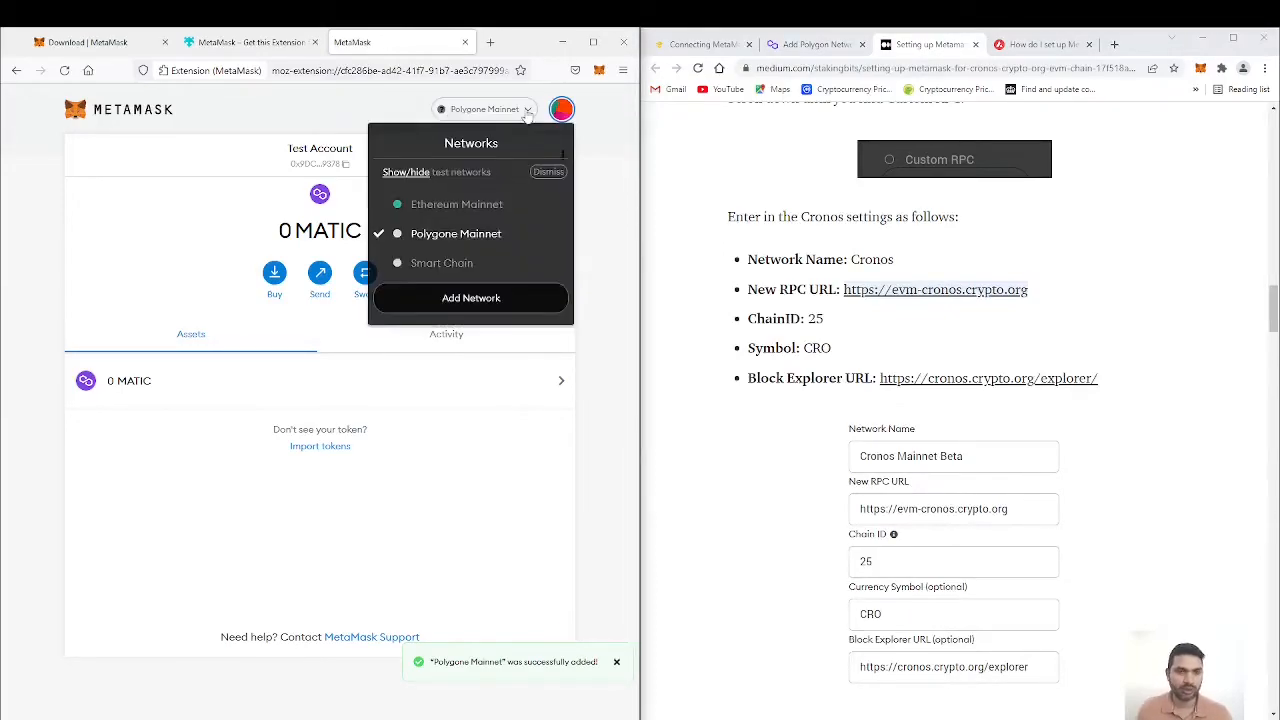
click(464, 299)
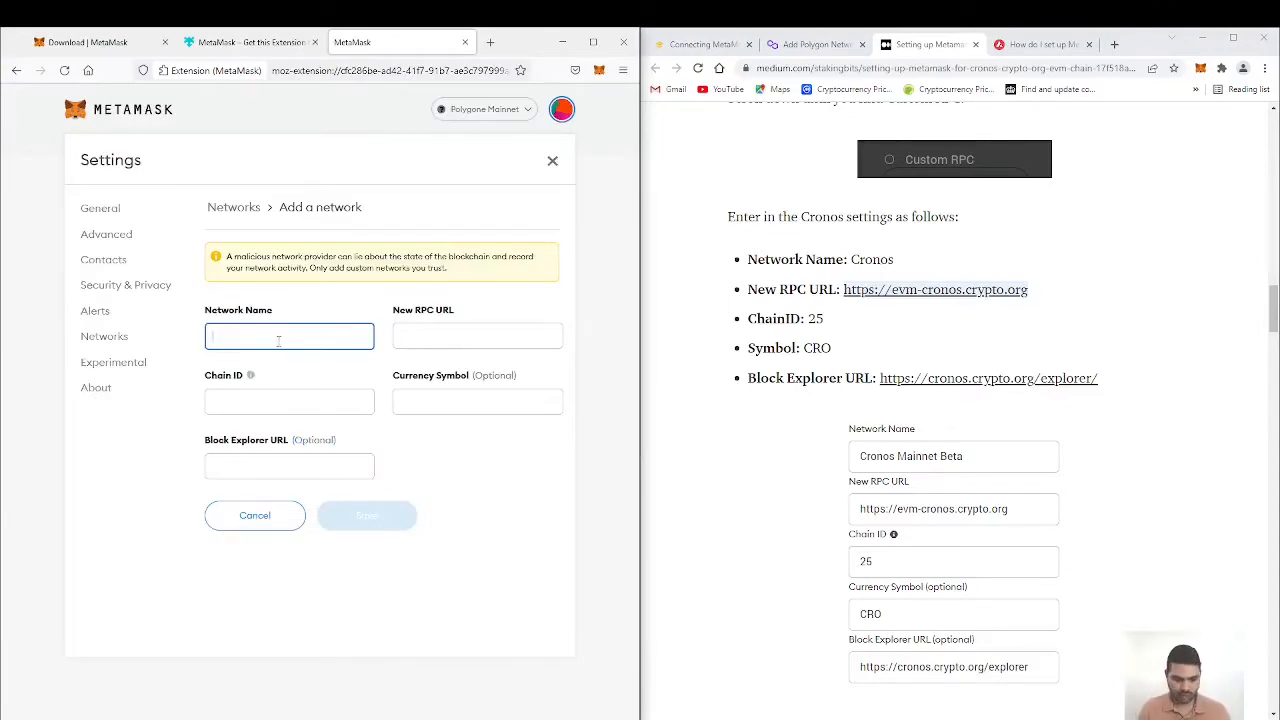
text(Cronos)
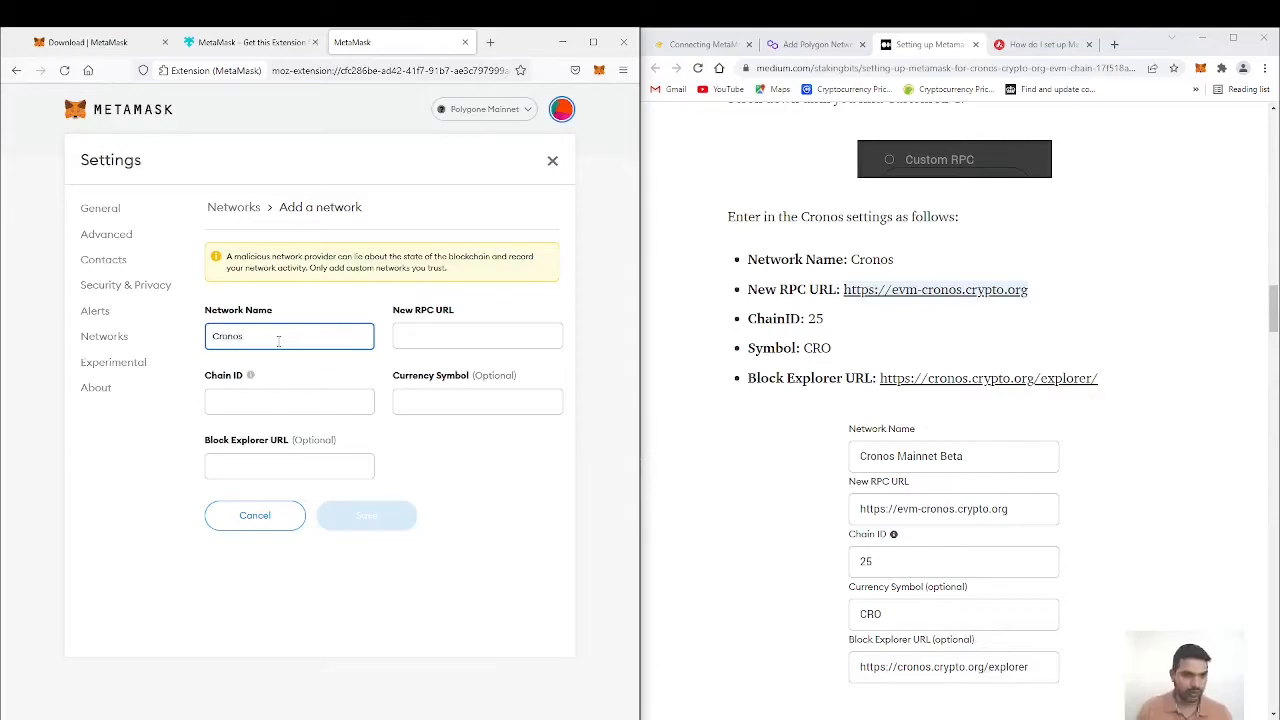
click(469, 339)
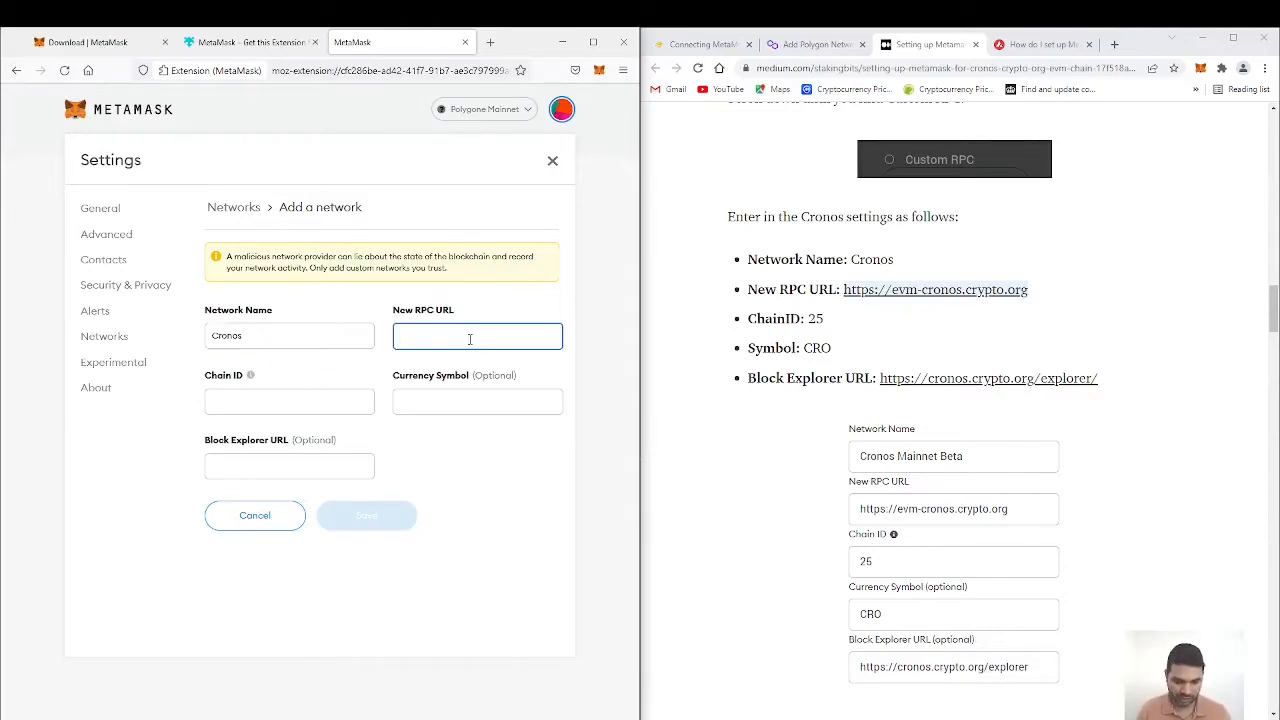
text(https://)
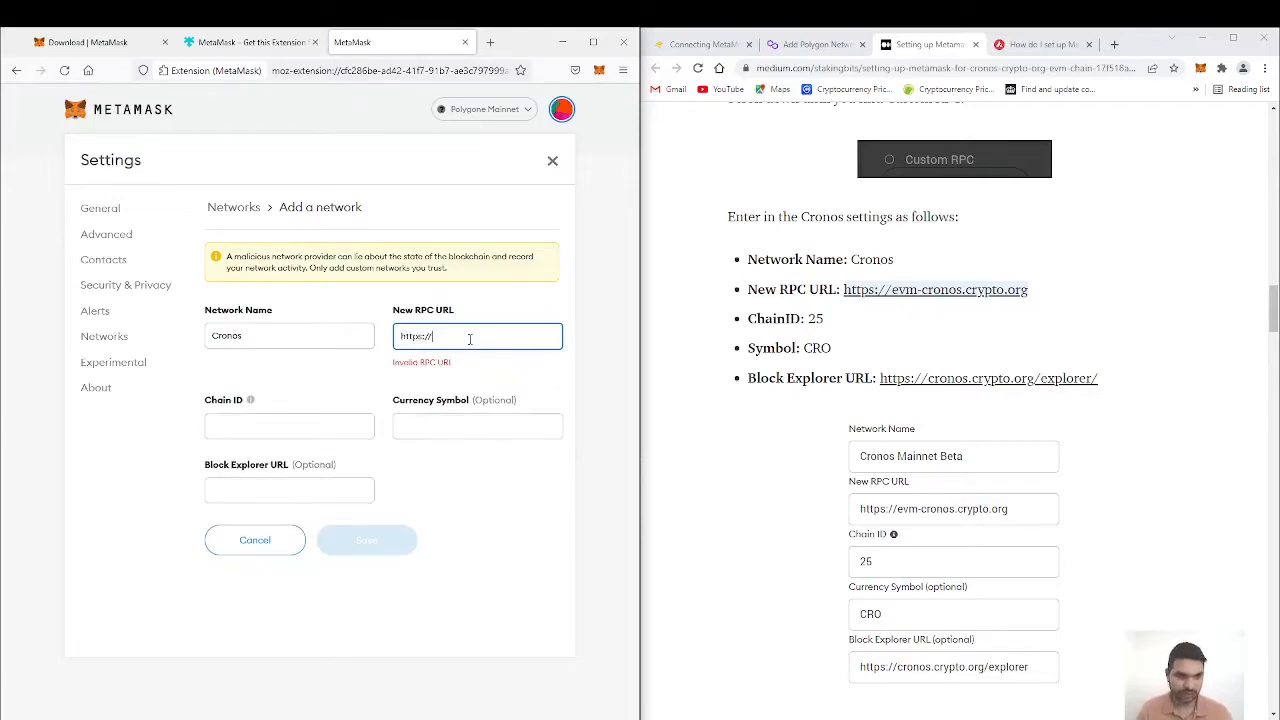
text(ev)
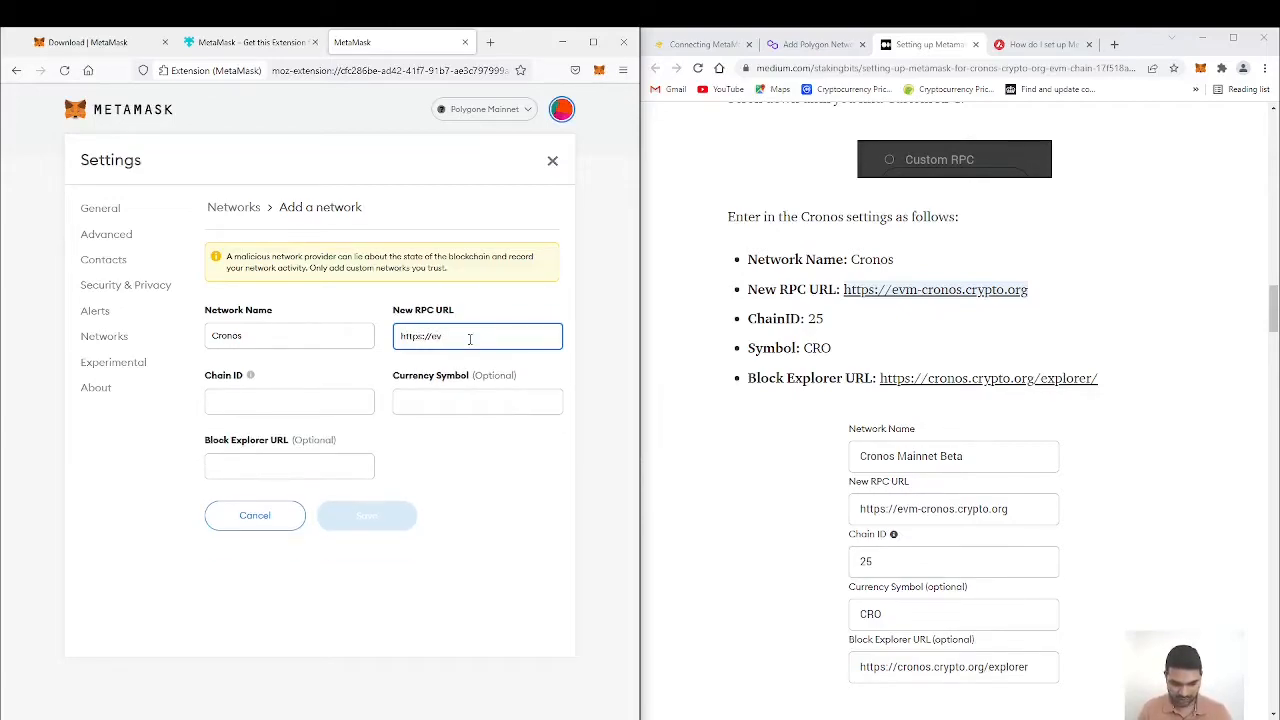
text(m-cronos.crypto.org)
Step: Set the Cronos network's chain ID to 25 and its currency symbol to CRO
click(307, 396)
text(25)
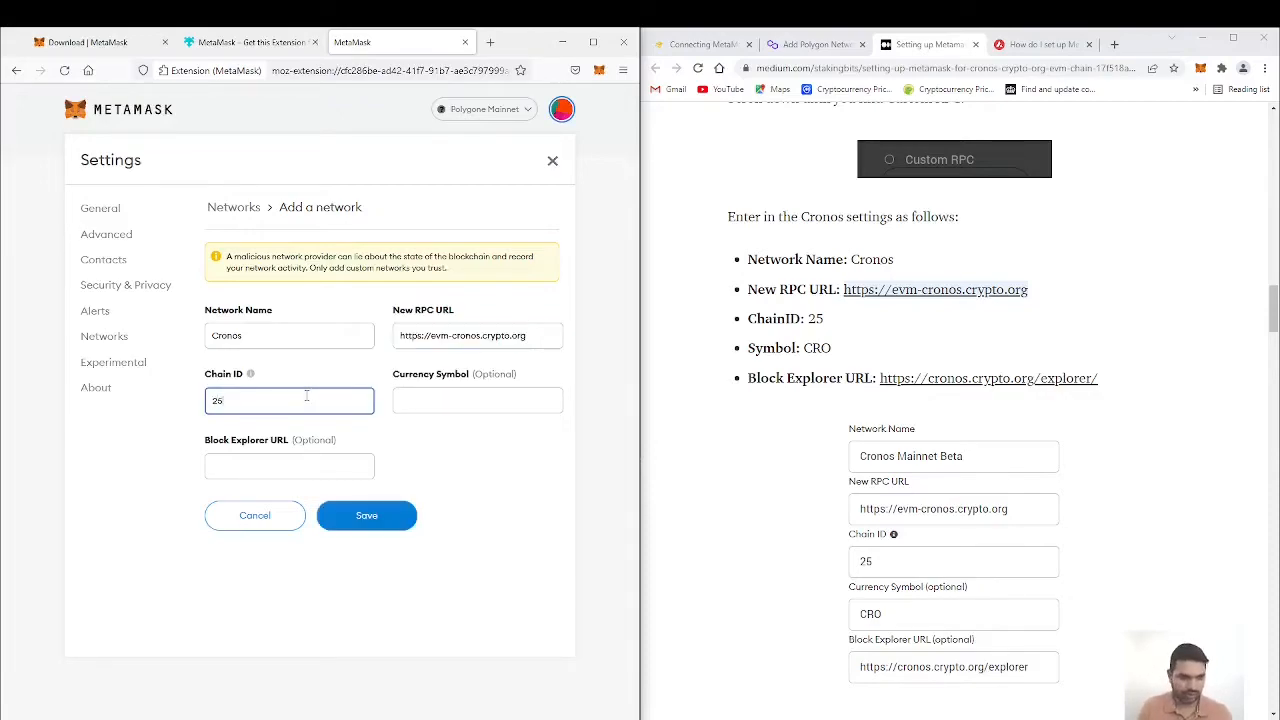
click(491, 397)
text(CRO)
click(316, 460)
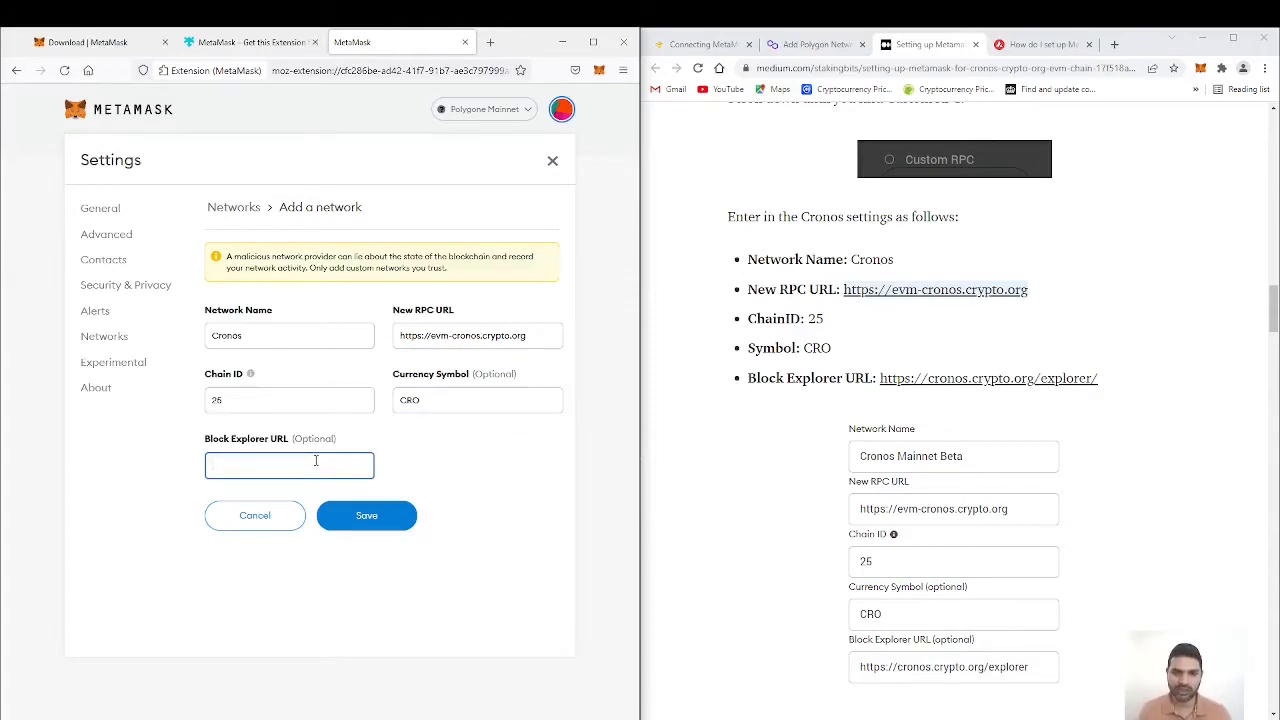
text(https:)
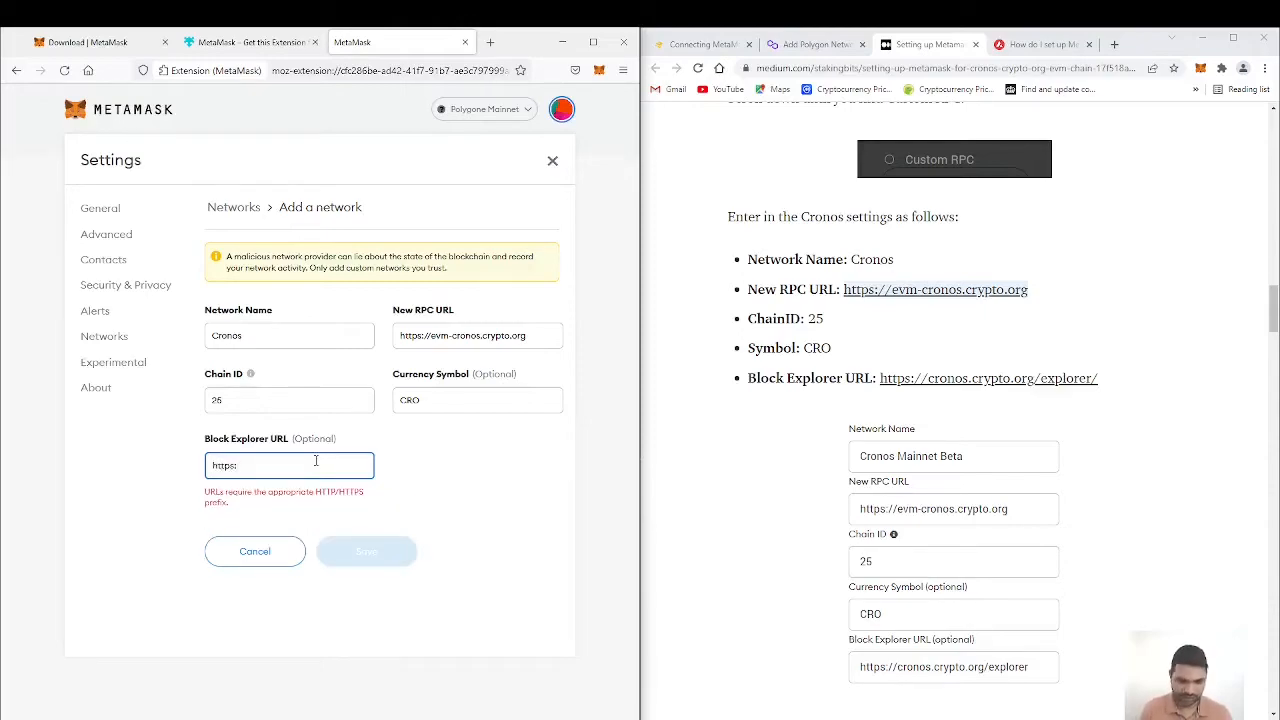
text(//c)
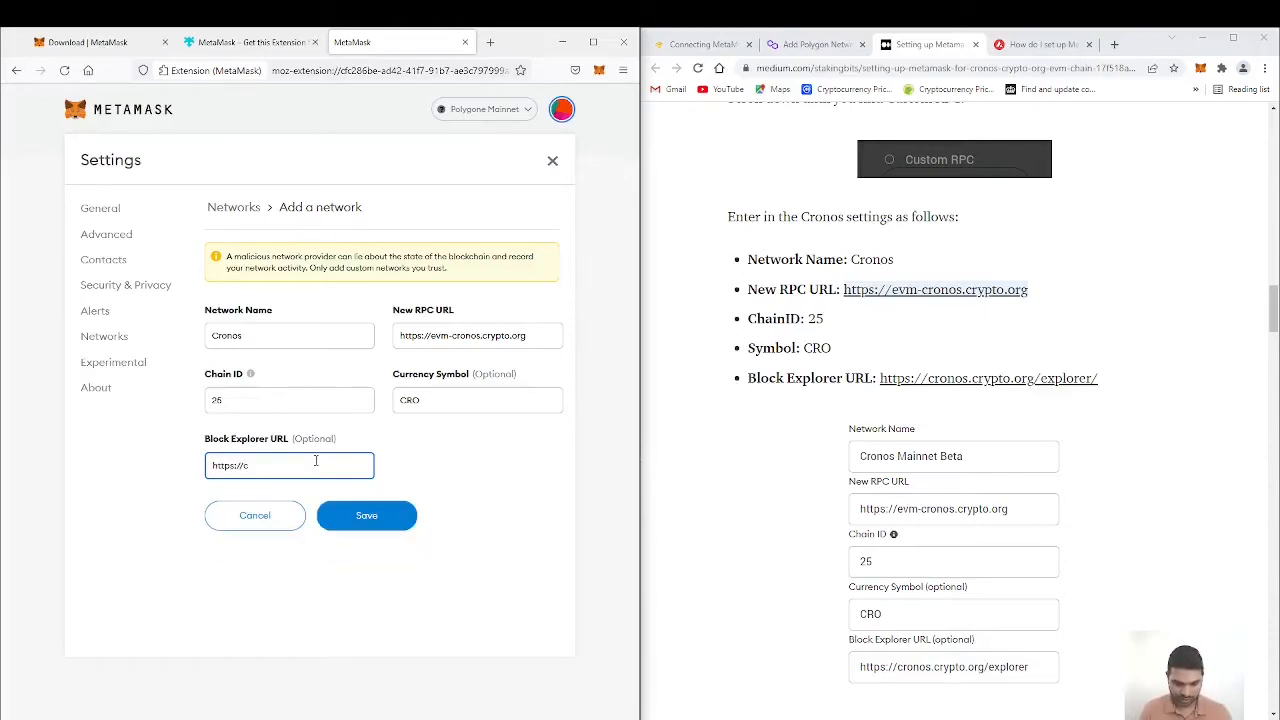
text(ronos.crypto.org/explorer/)
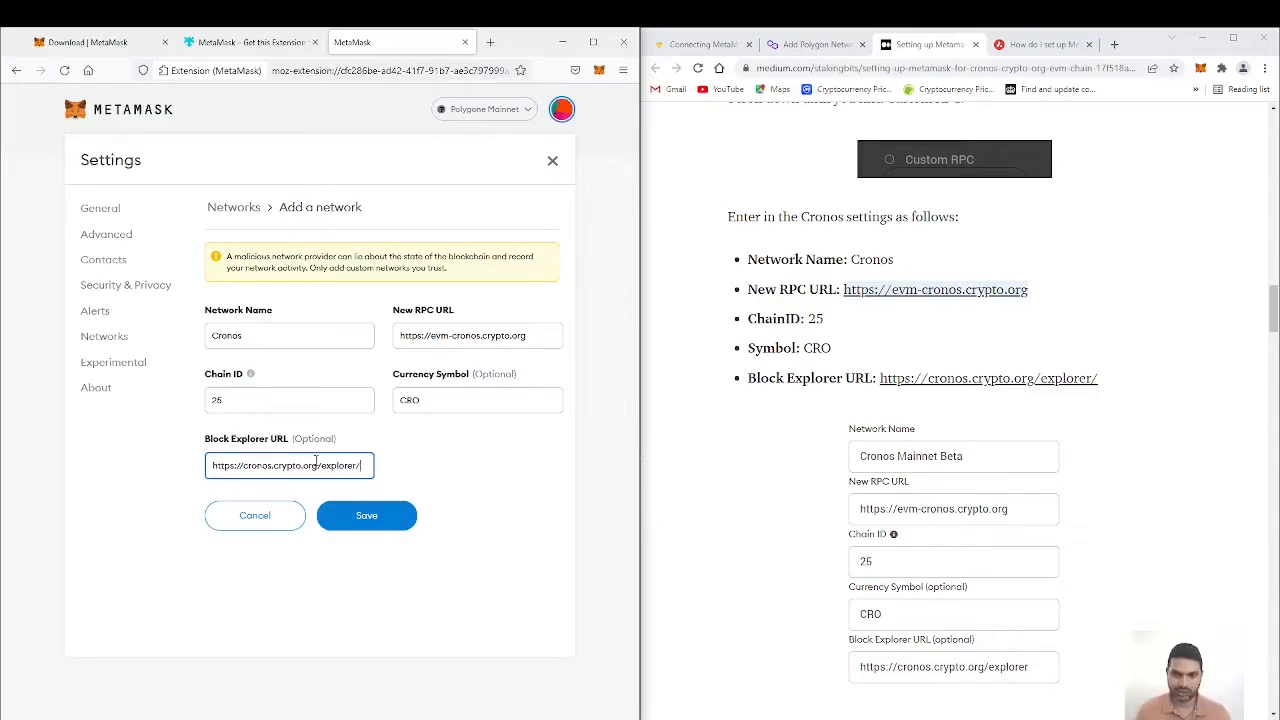
click(366, 524)
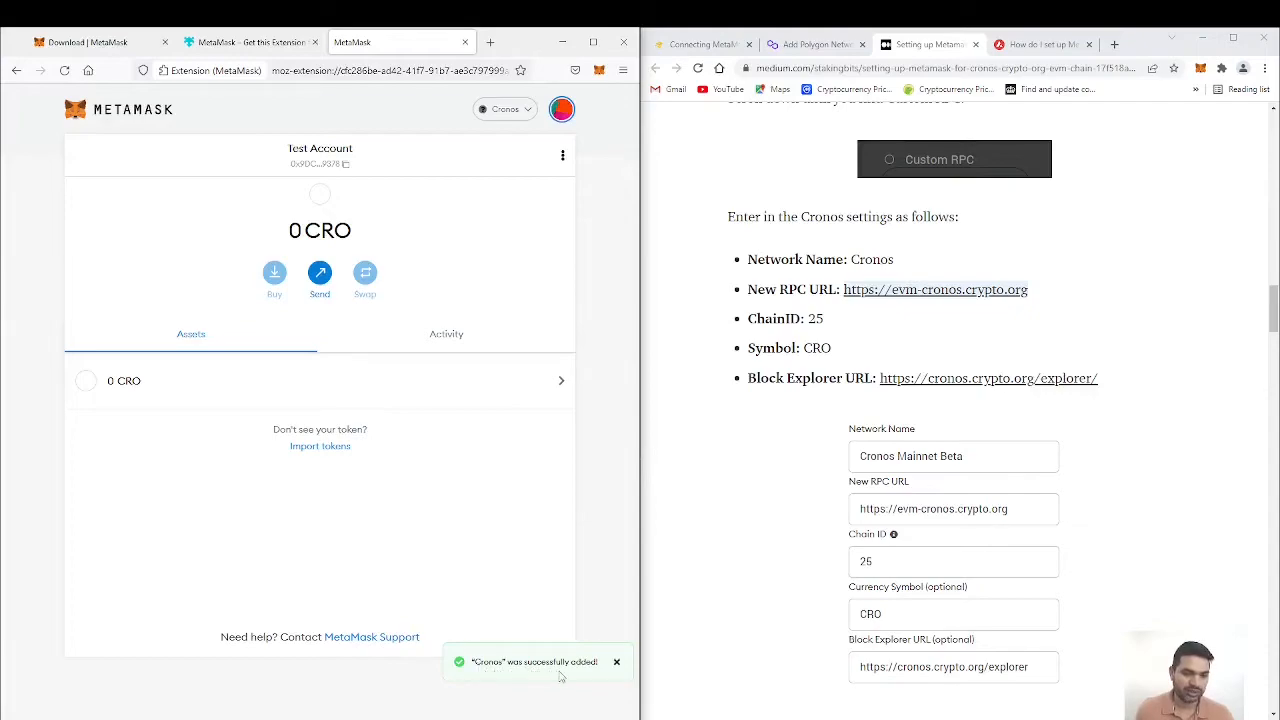
click(527, 111)
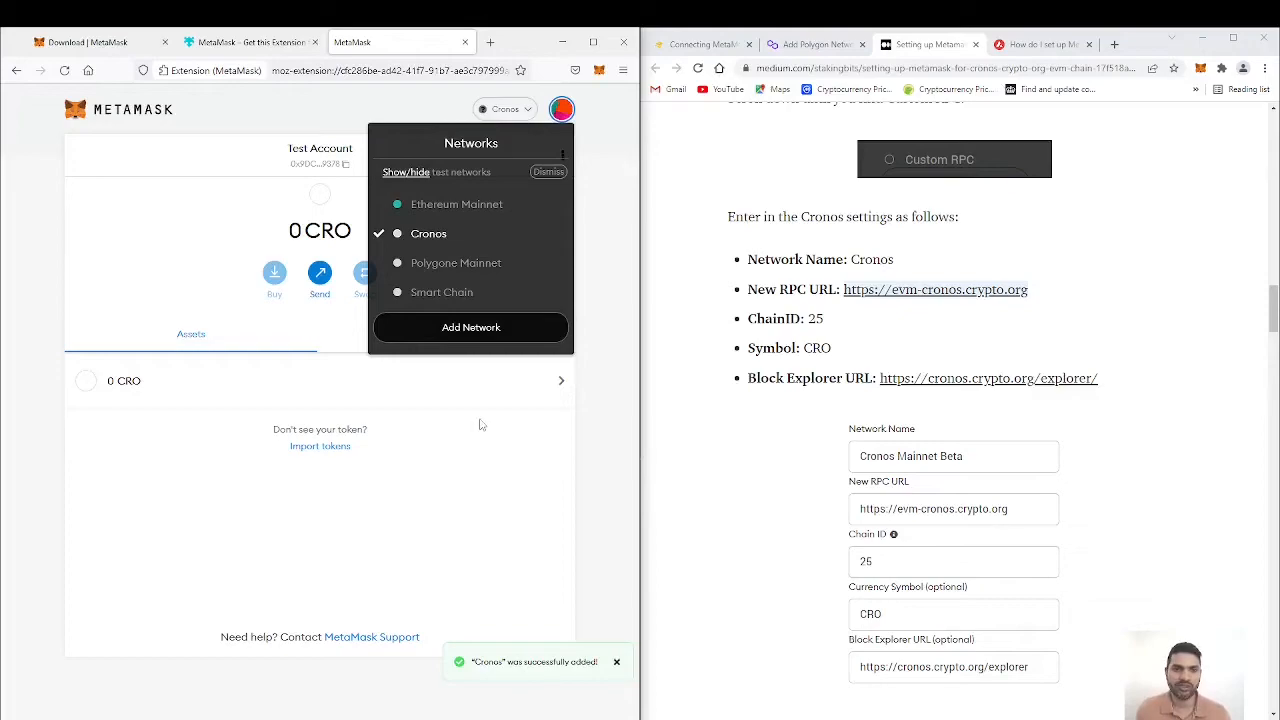
click(612, 242)
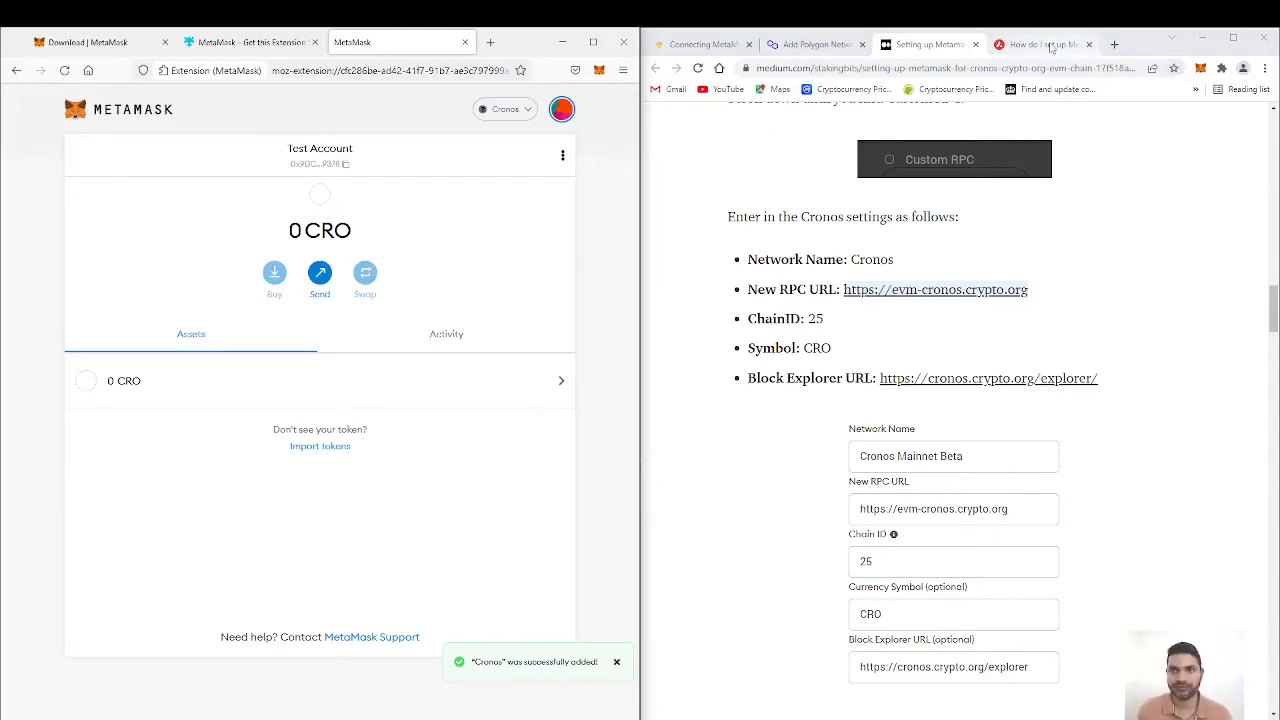
Step: Bring up the Avalanche network guide in Chrome and start adding a custom wallet network named Avalanch Network
click(1050, 44)
click(512, 110)
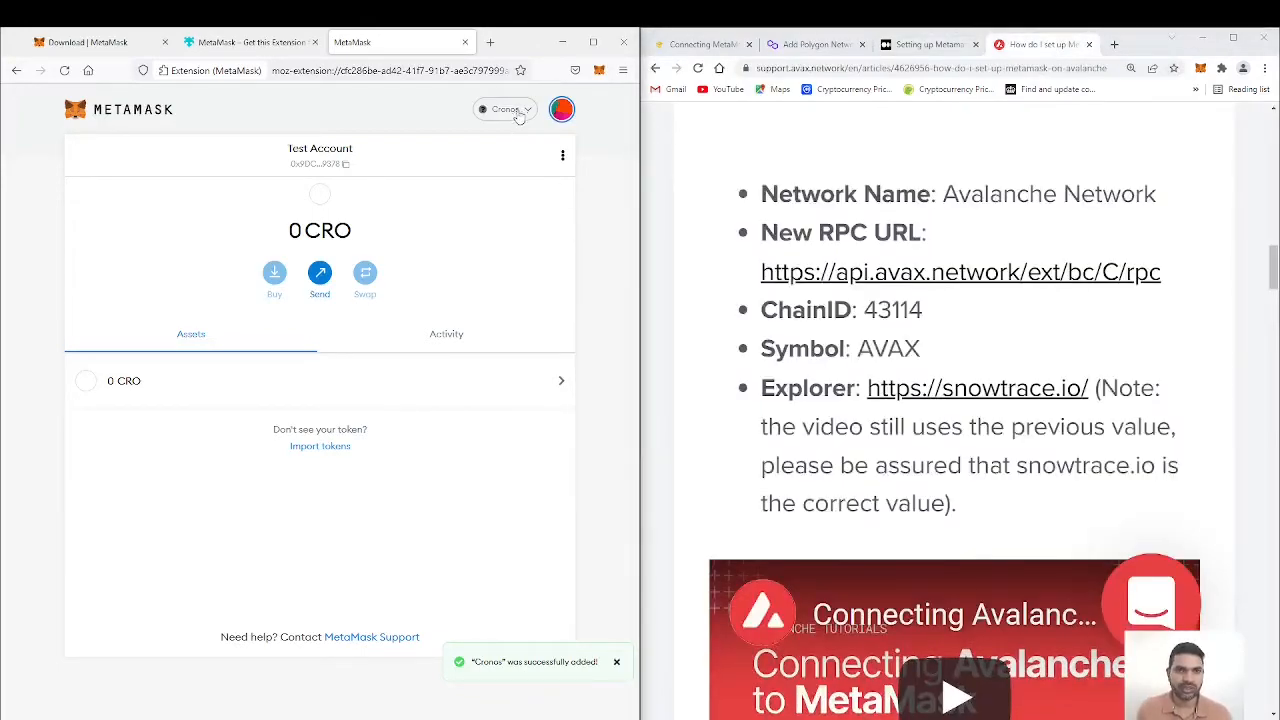
click(485, 330)
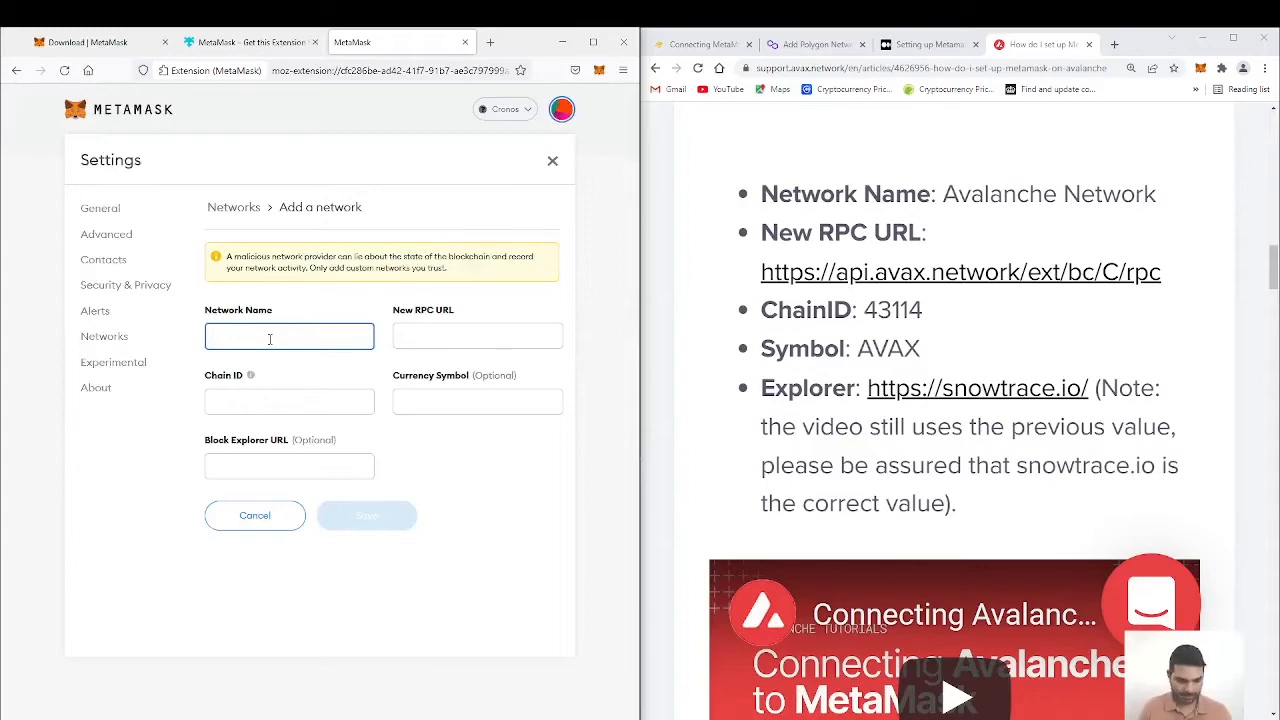
text(Avalan)
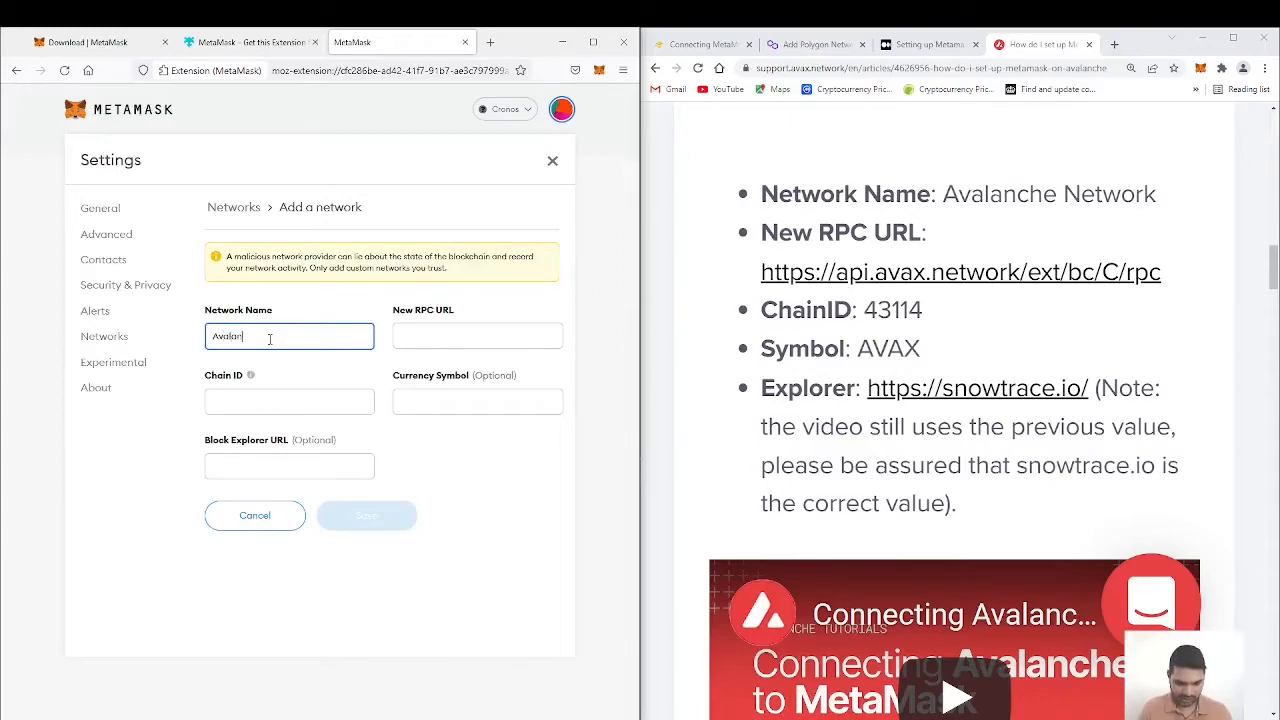
text(ch Network)
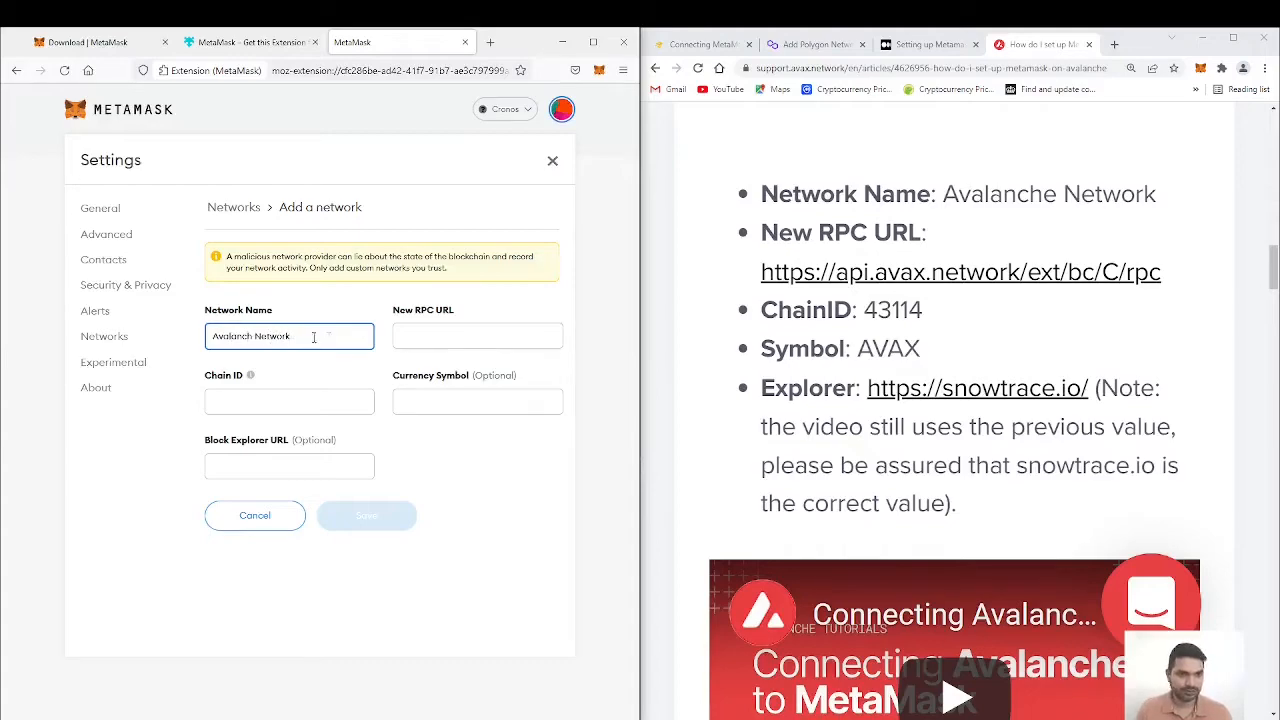
click(475, 340)
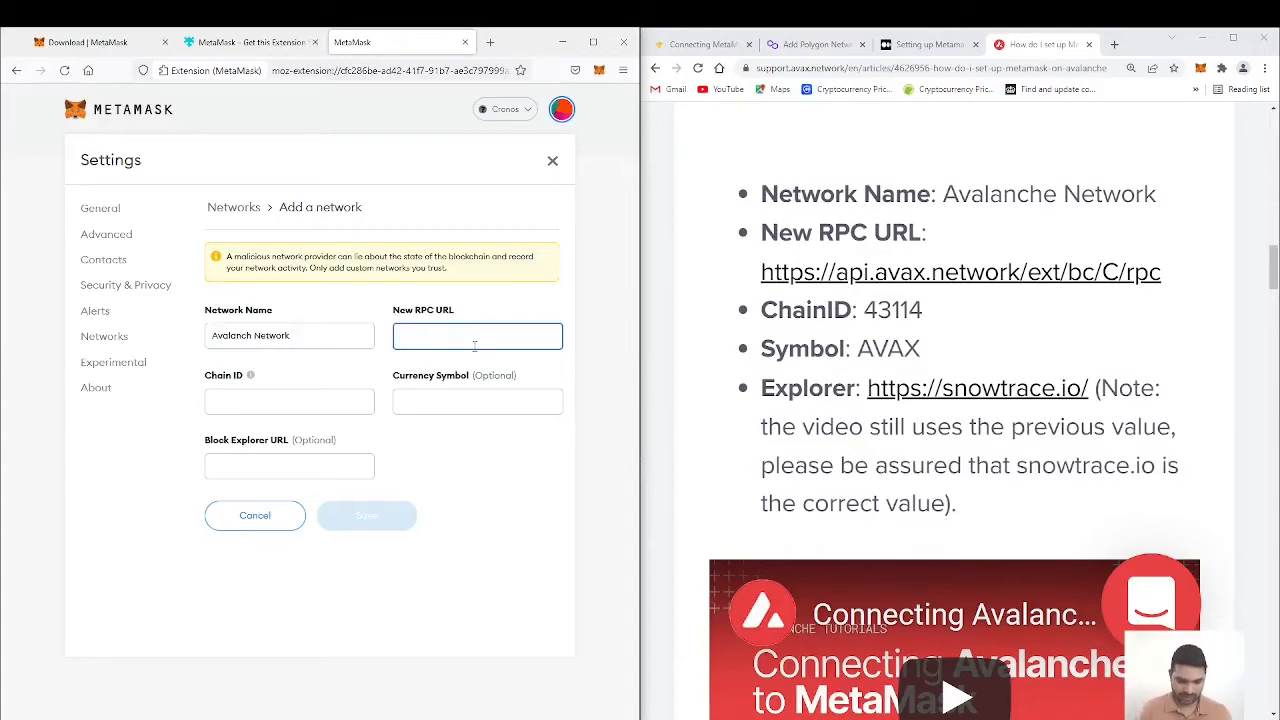
text(https://)
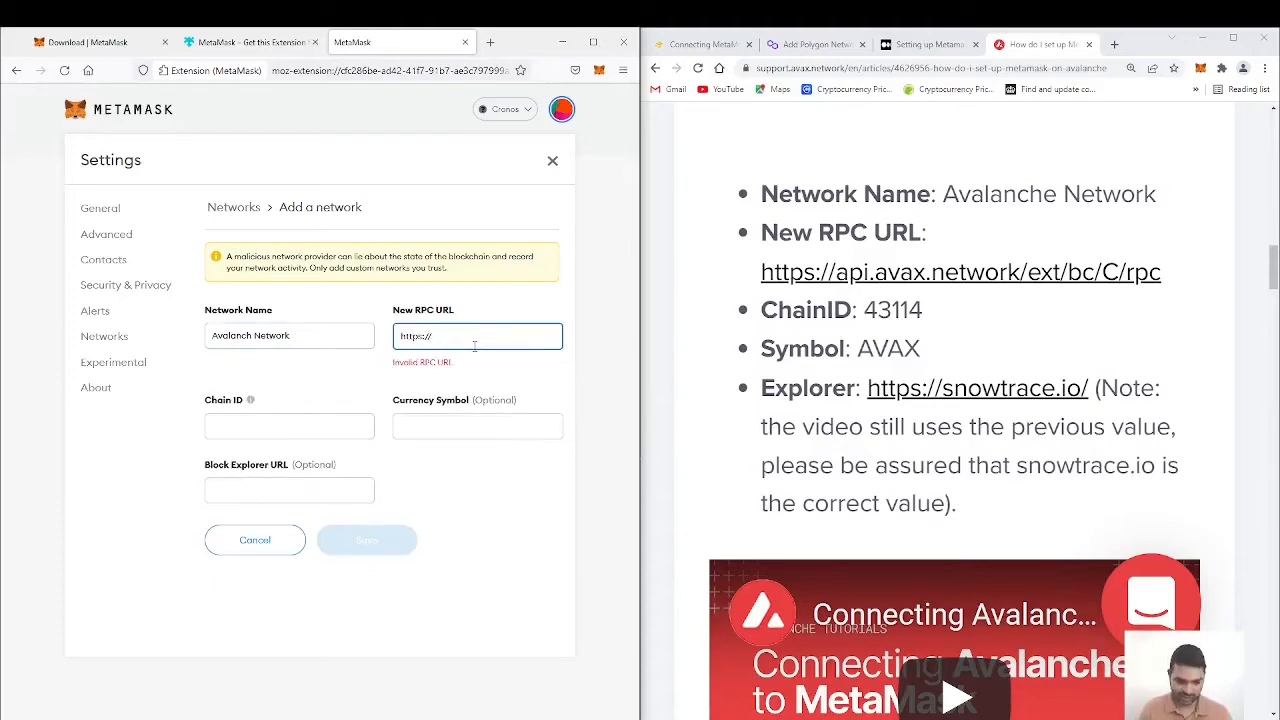
text(api.avax.network)
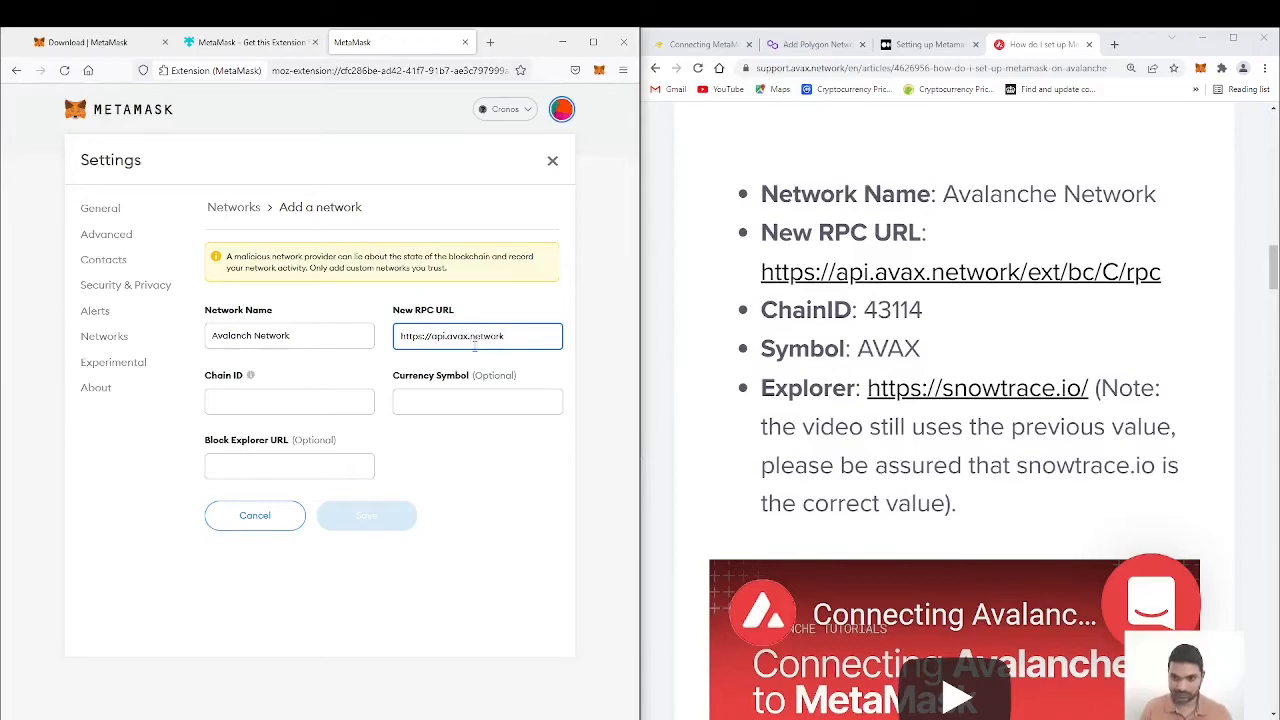
text(/ext/bc/C/r)
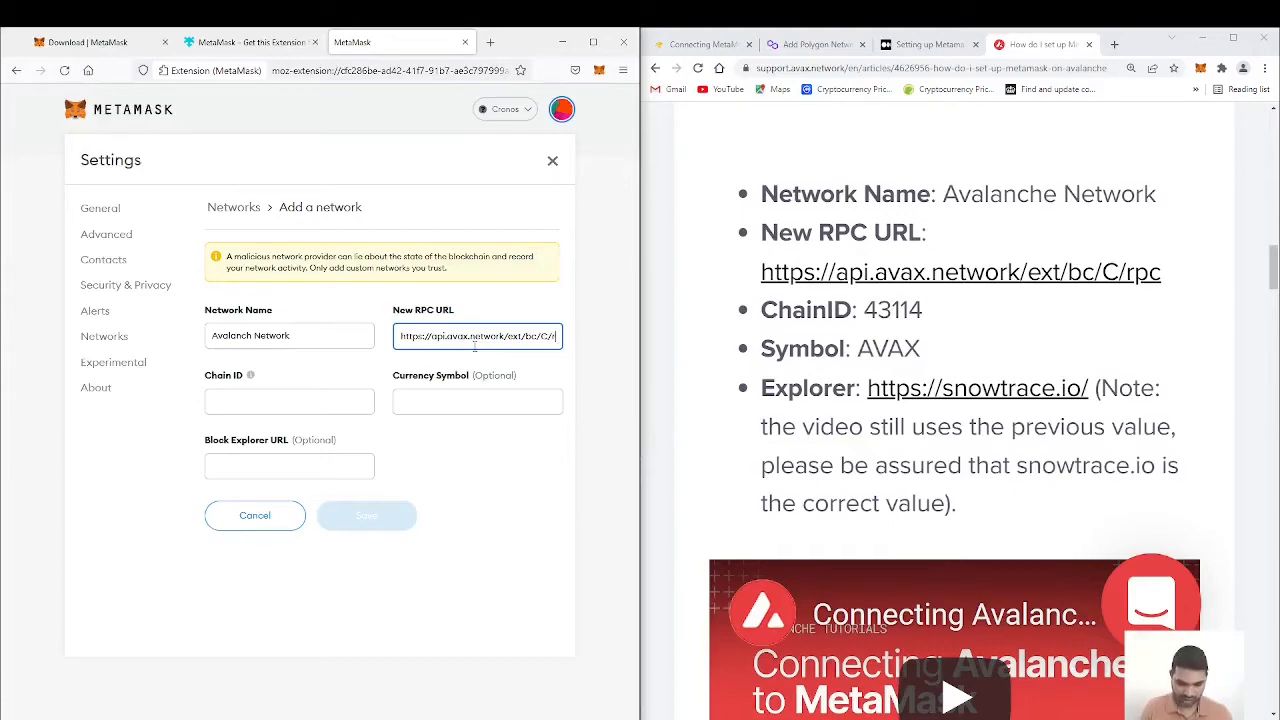
text(pc)
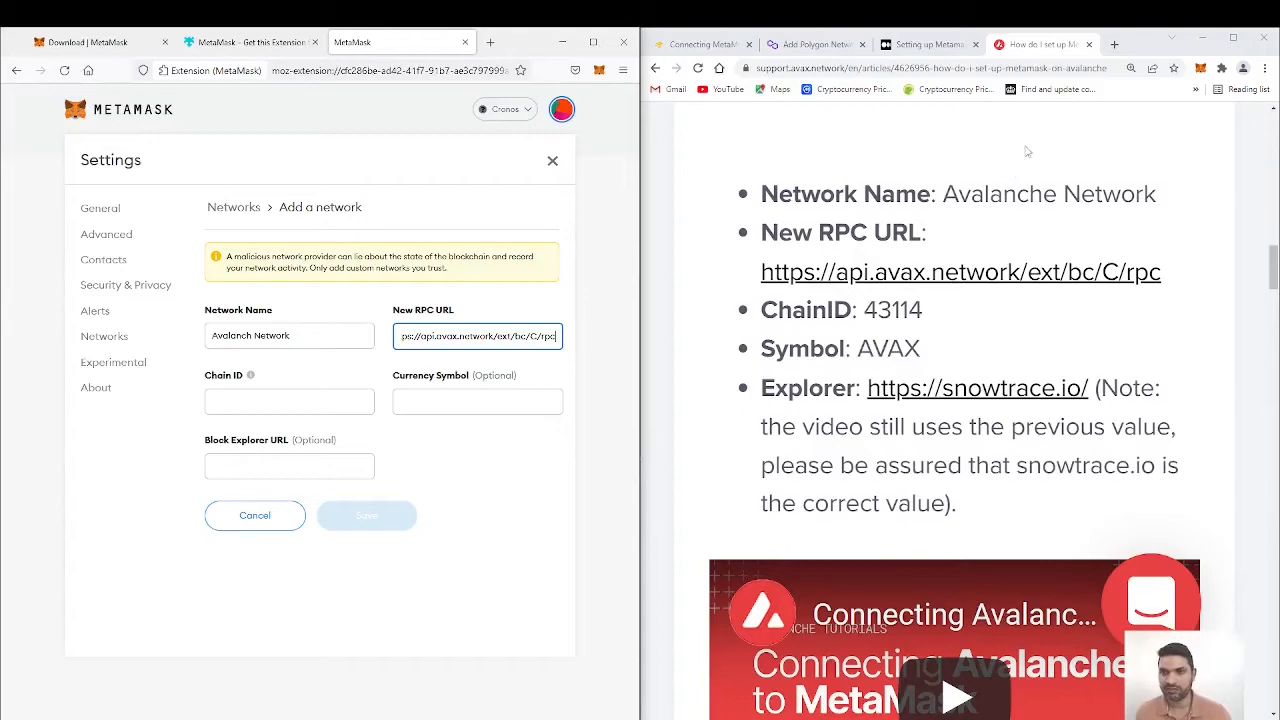
Step: Set the Avalanche network's chain ID to 43114 and its currency symbol to AVAX
click(303, 396)
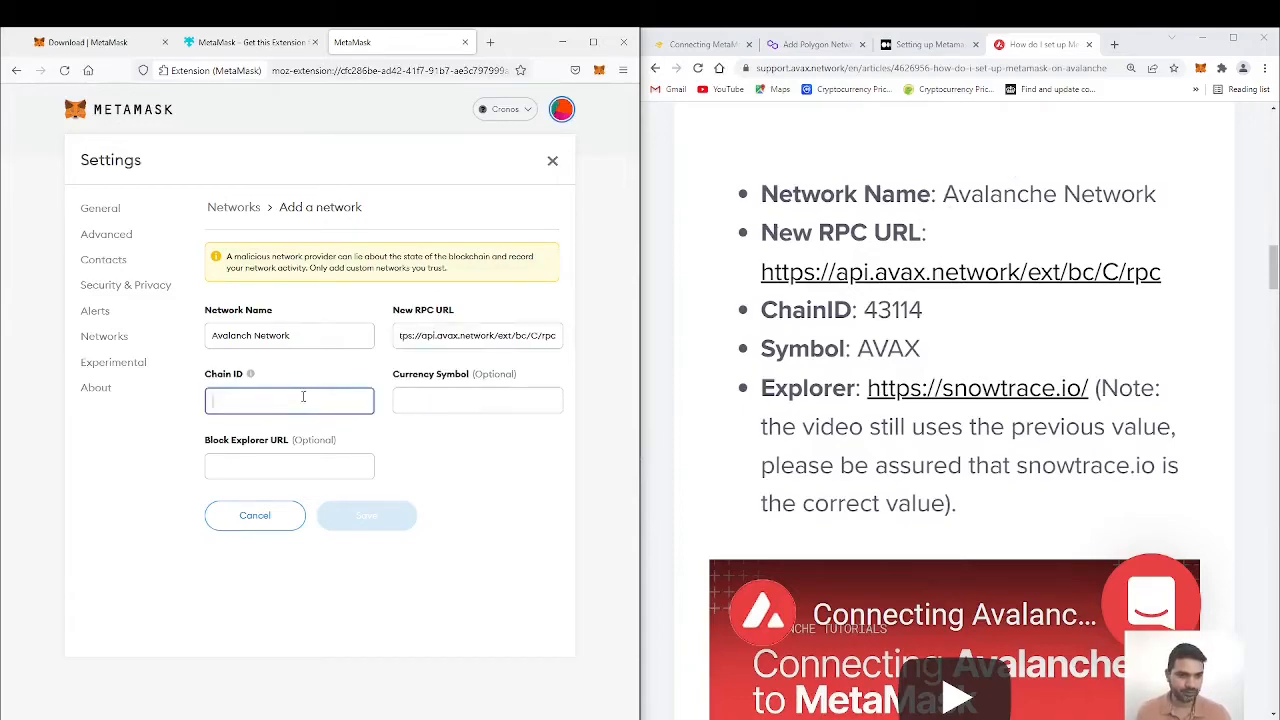
text(43114)
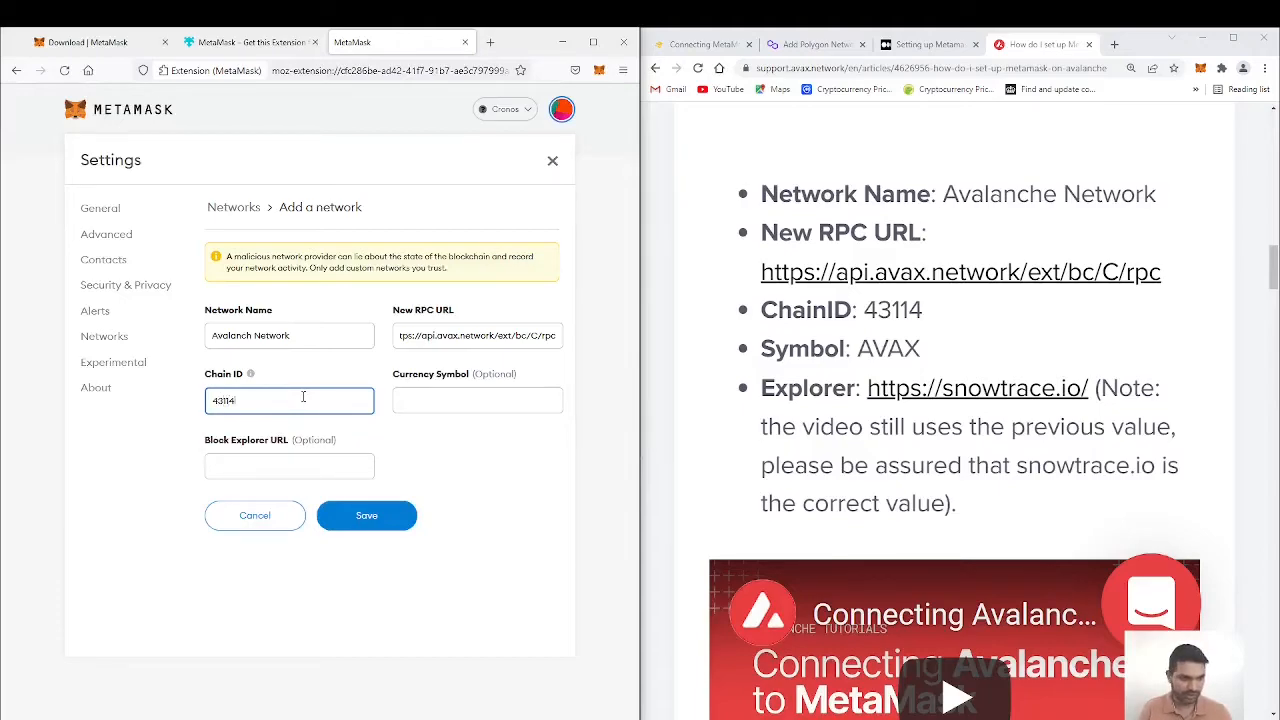
click(433, 400)
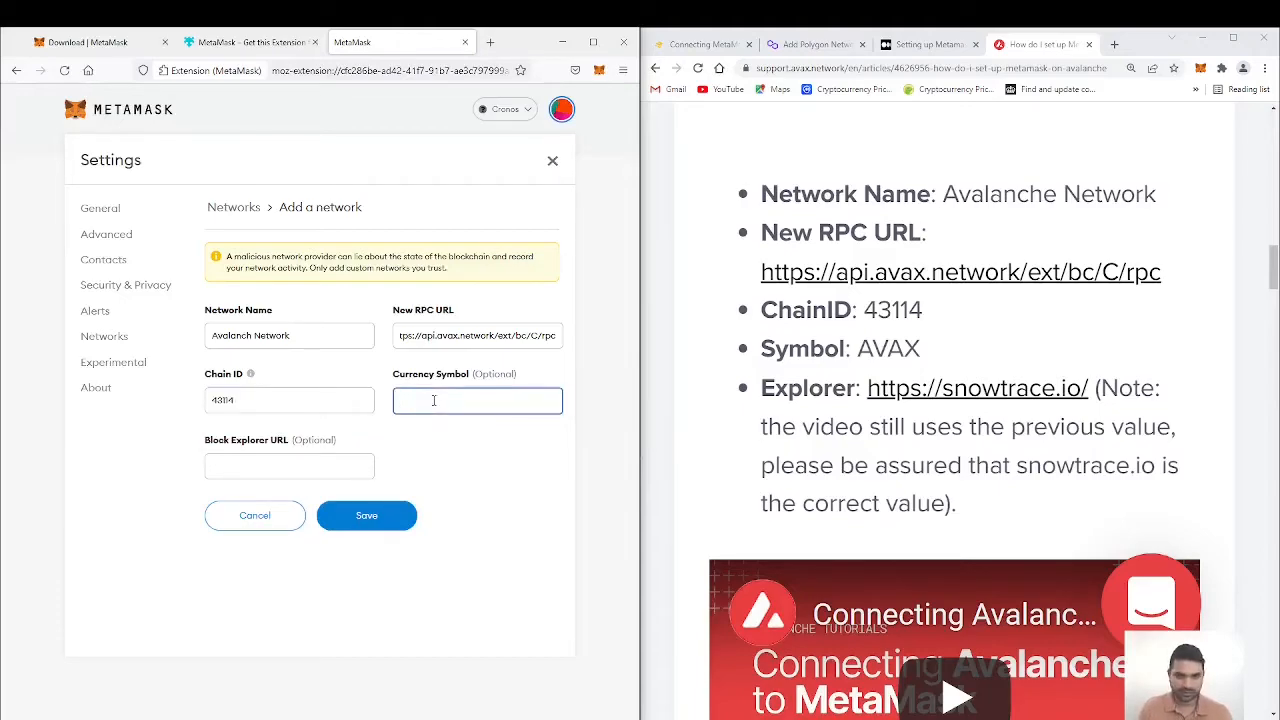
text(AVAX)
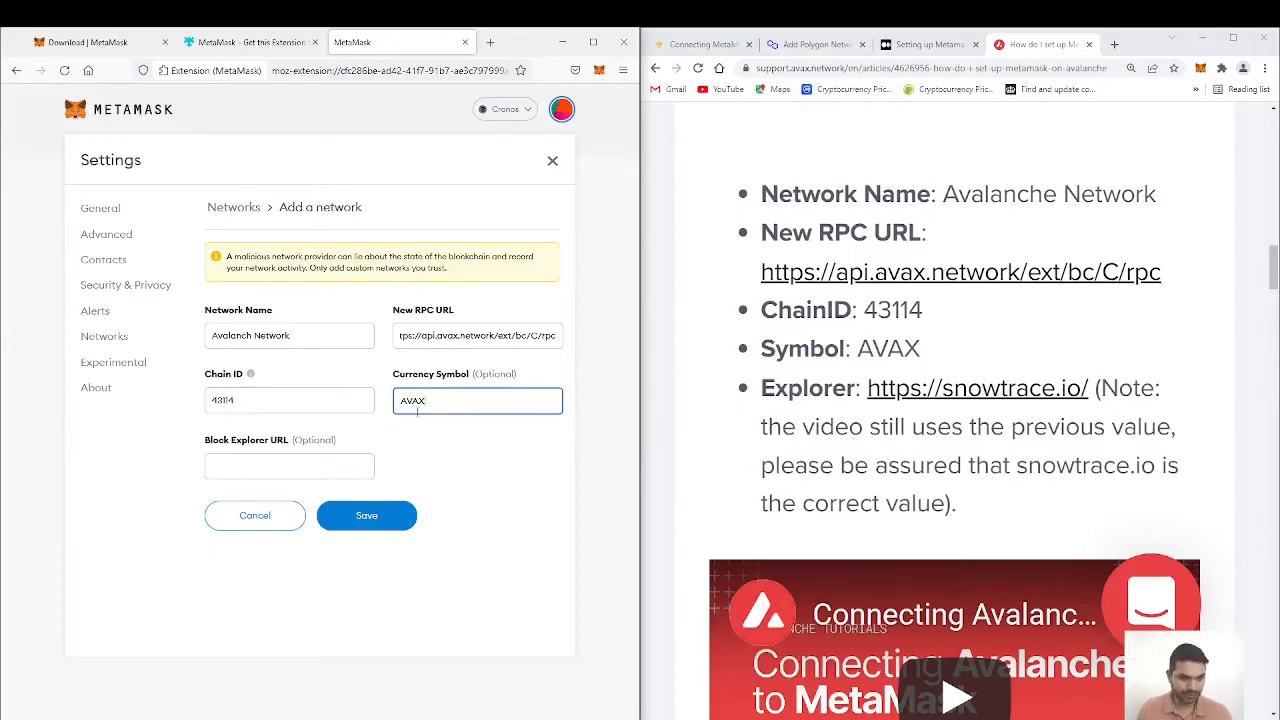
click(312, 463)
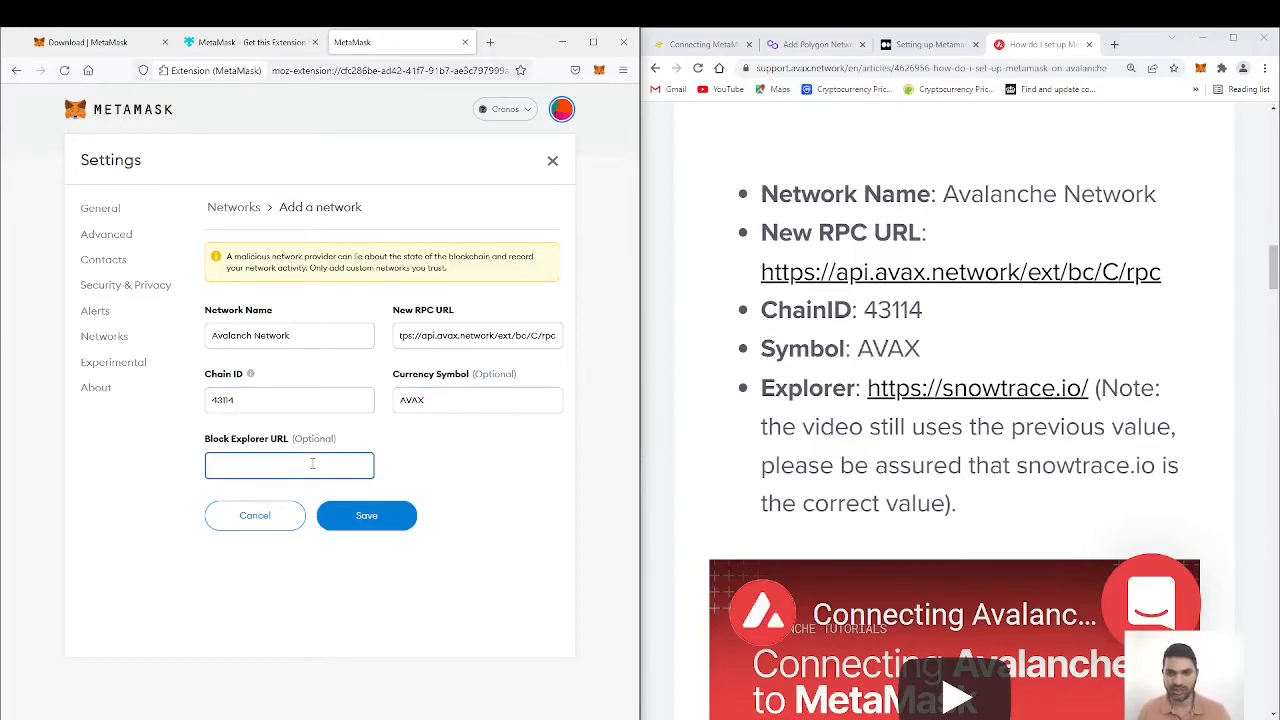
text(https://)
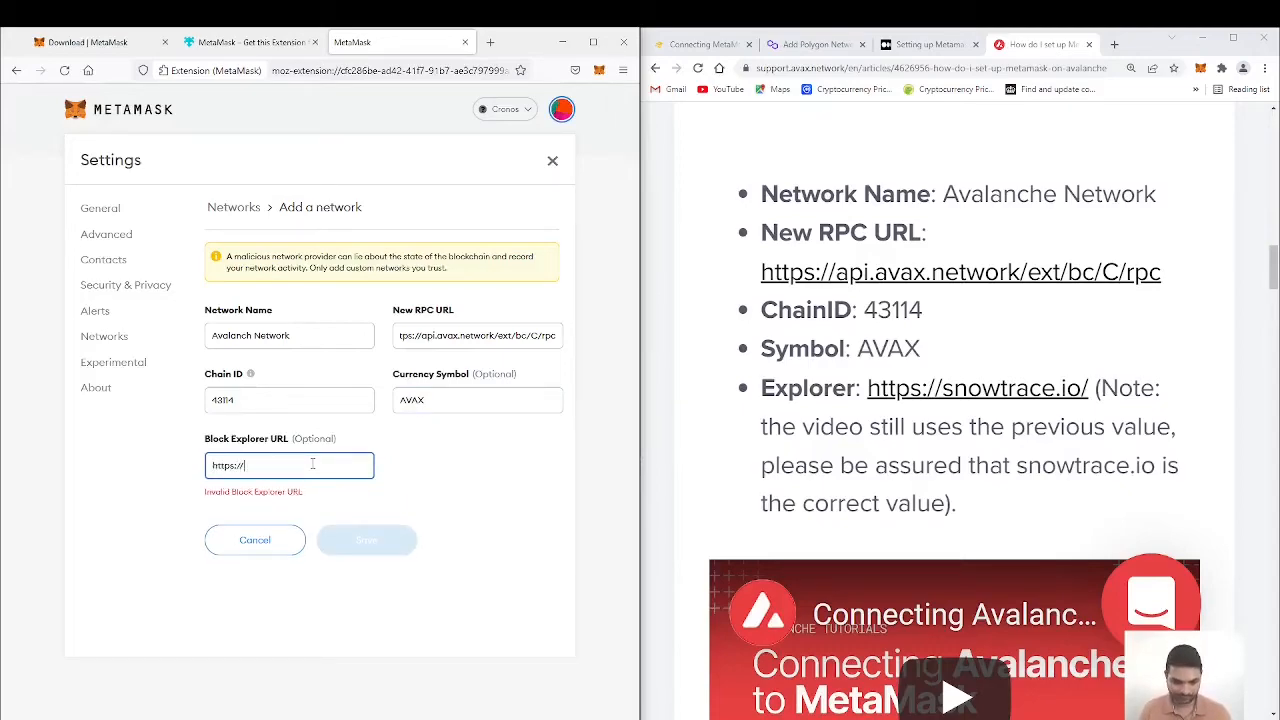
text(snowtrace.io)
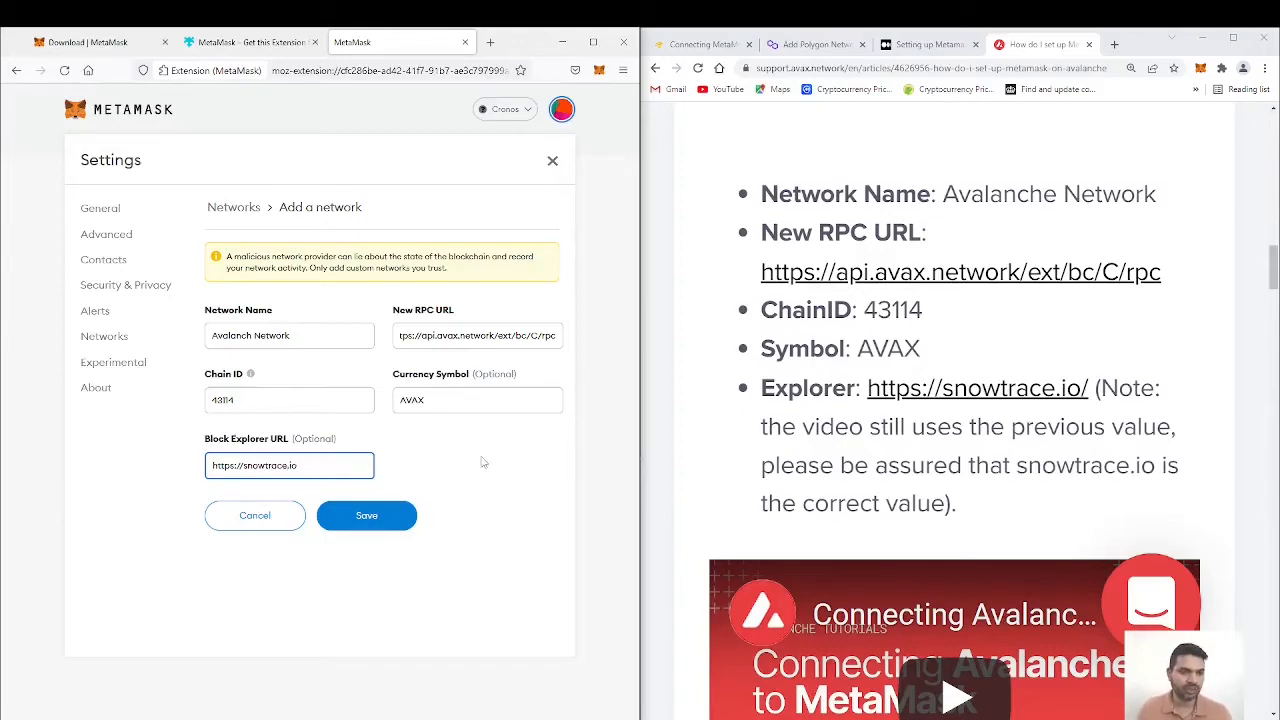
click(367, 516)
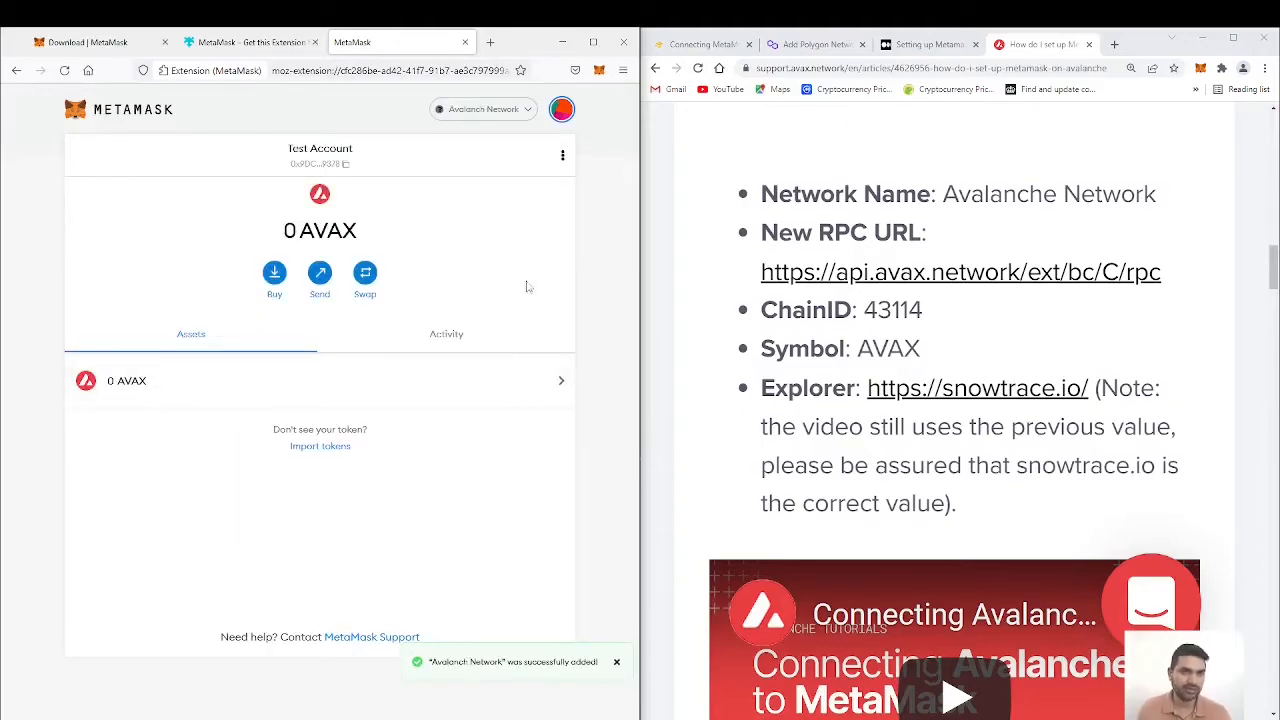
click(528, 109)
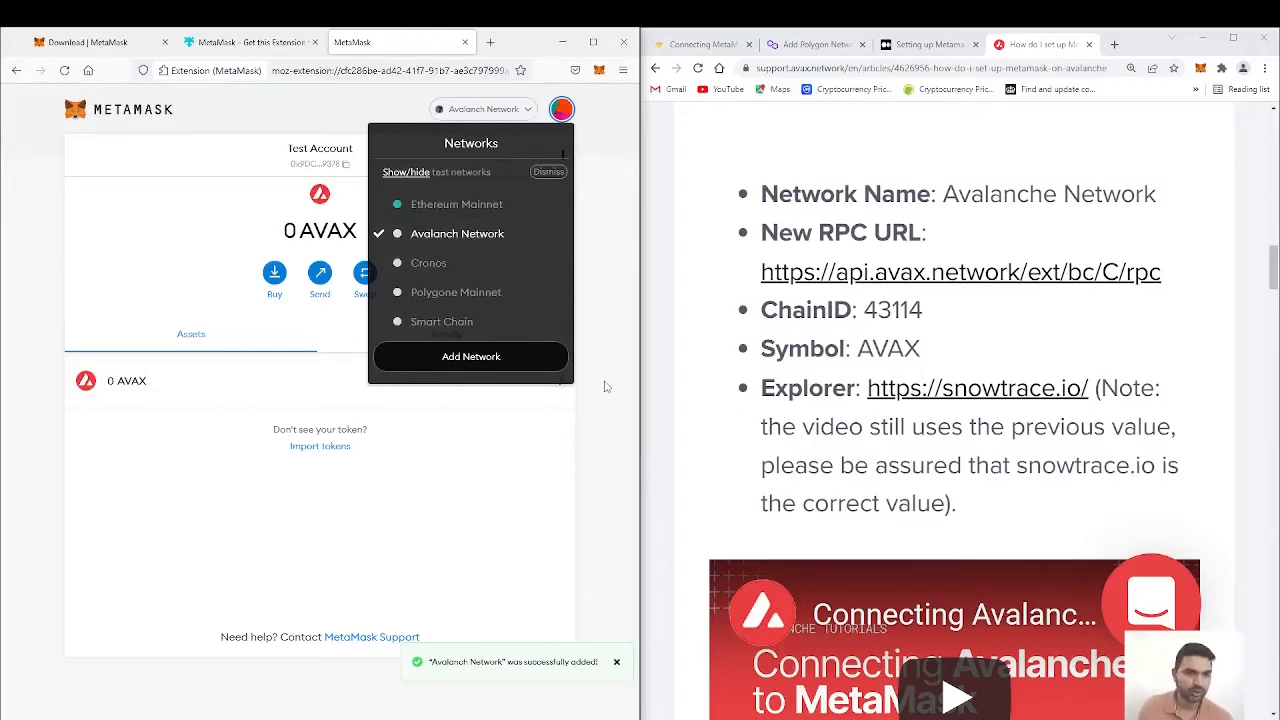
click(475, 360)
Step: Maximize the Firefox window and switch the wallet to Ethereum Mainnet and to Cronos to view their native tokens
drag(516, 40, 1146, 50)
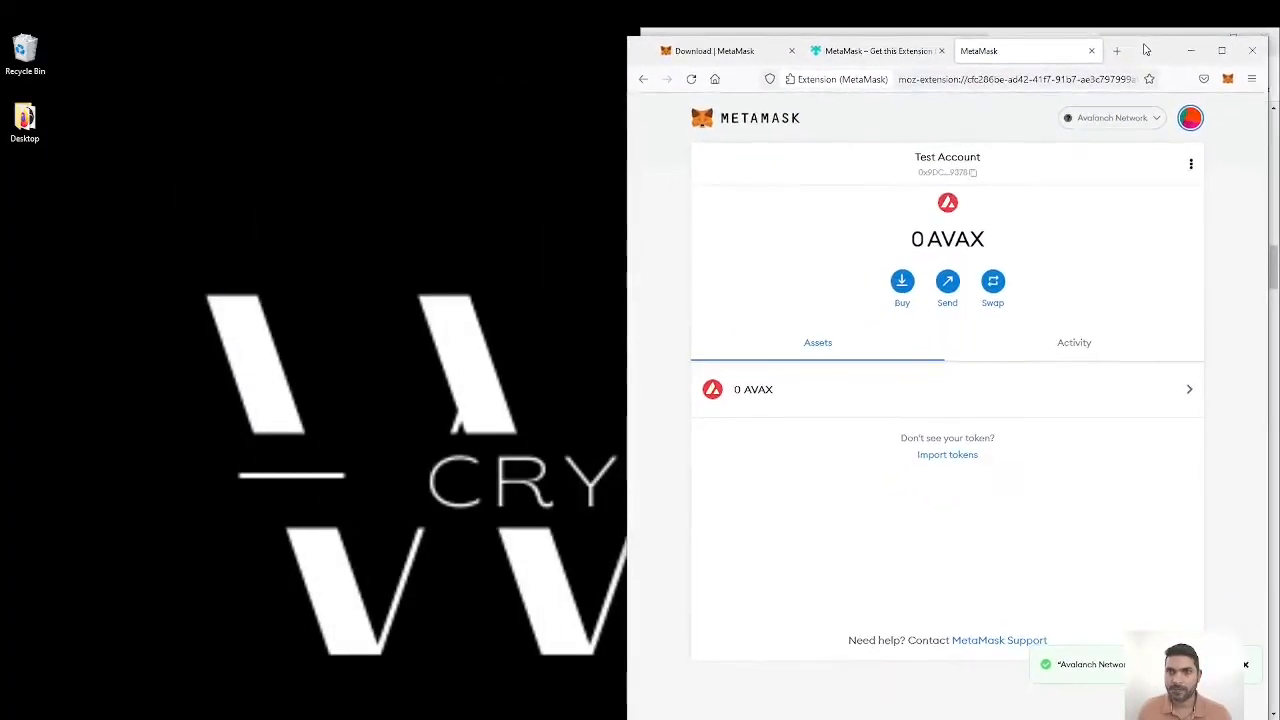
click(1221, 50)
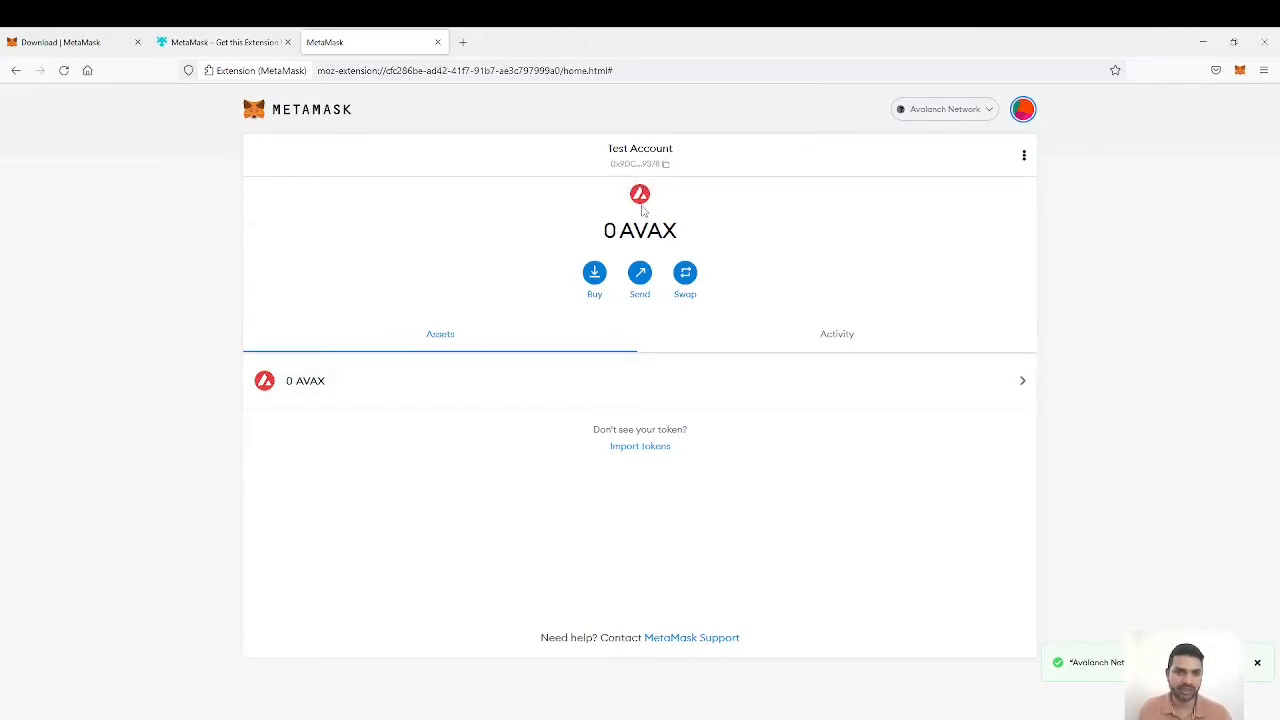
click(989, 110)
click(949, 206)
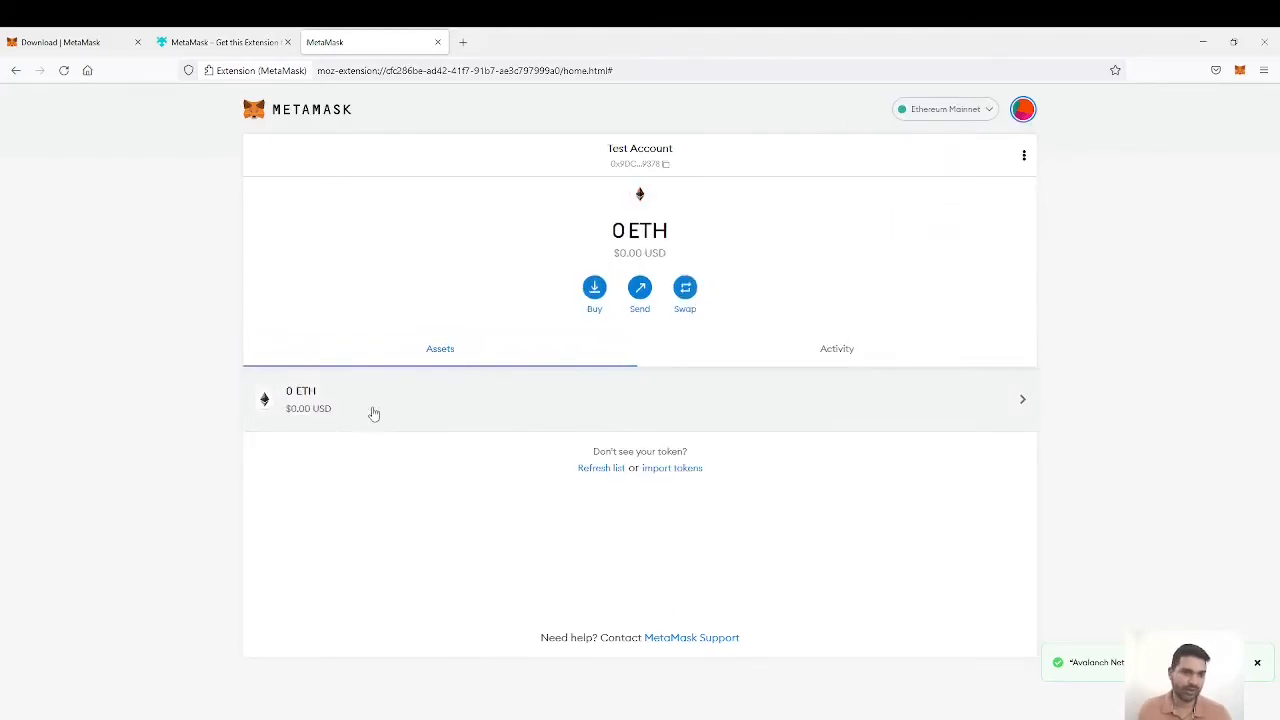
click(980, 111)
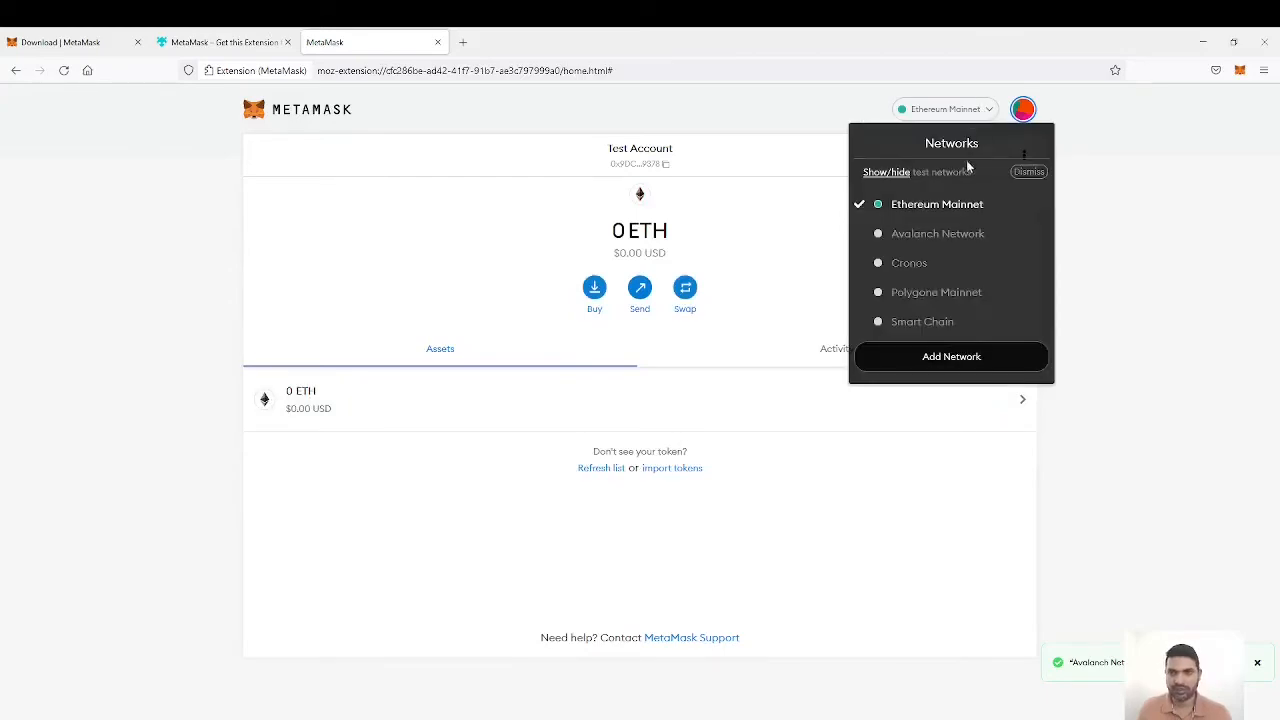
click(935, 263)
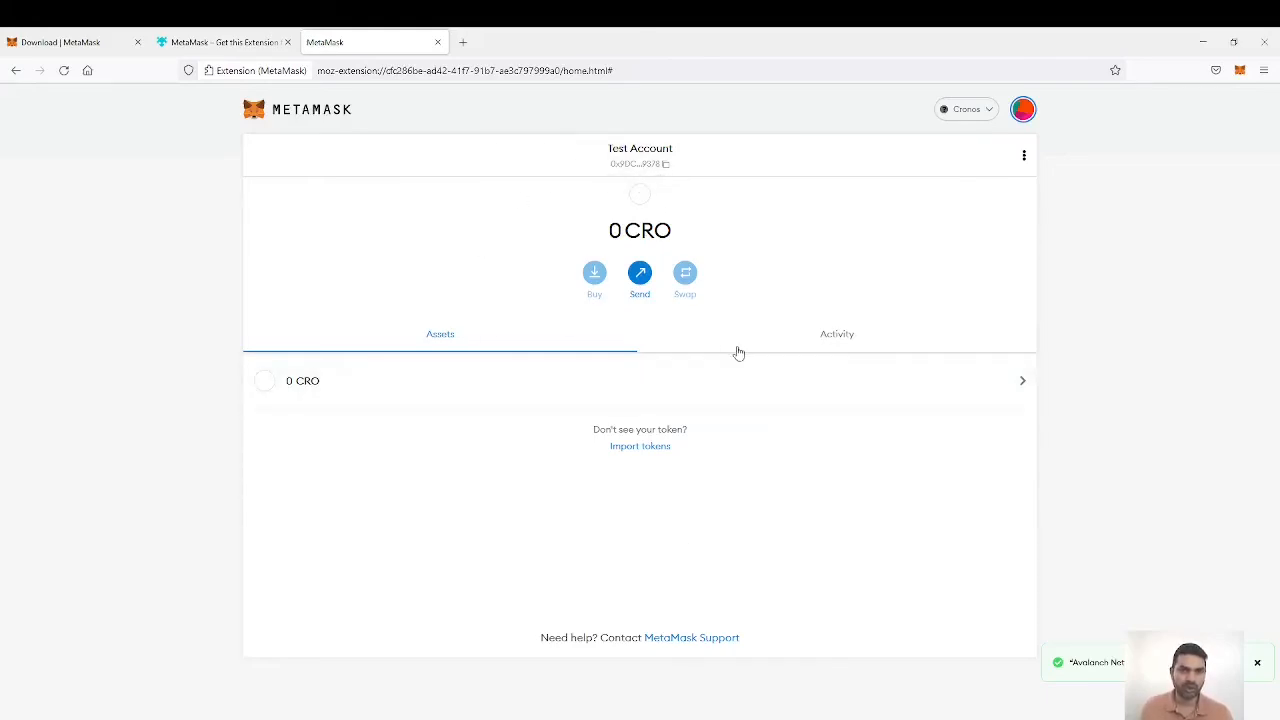
Step: Switch the wallet to Polygone Mainnet and place the Firefox window side by side with Chrome again
click(989, 119)
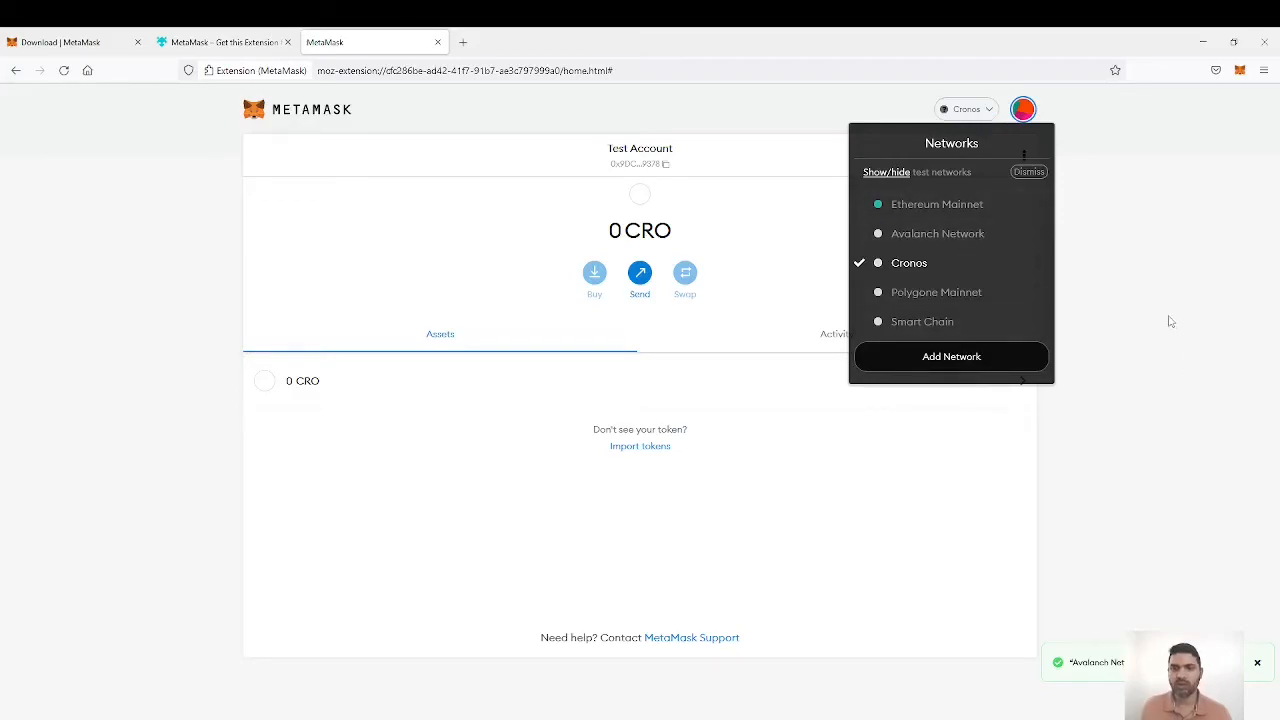
click(958, 293)
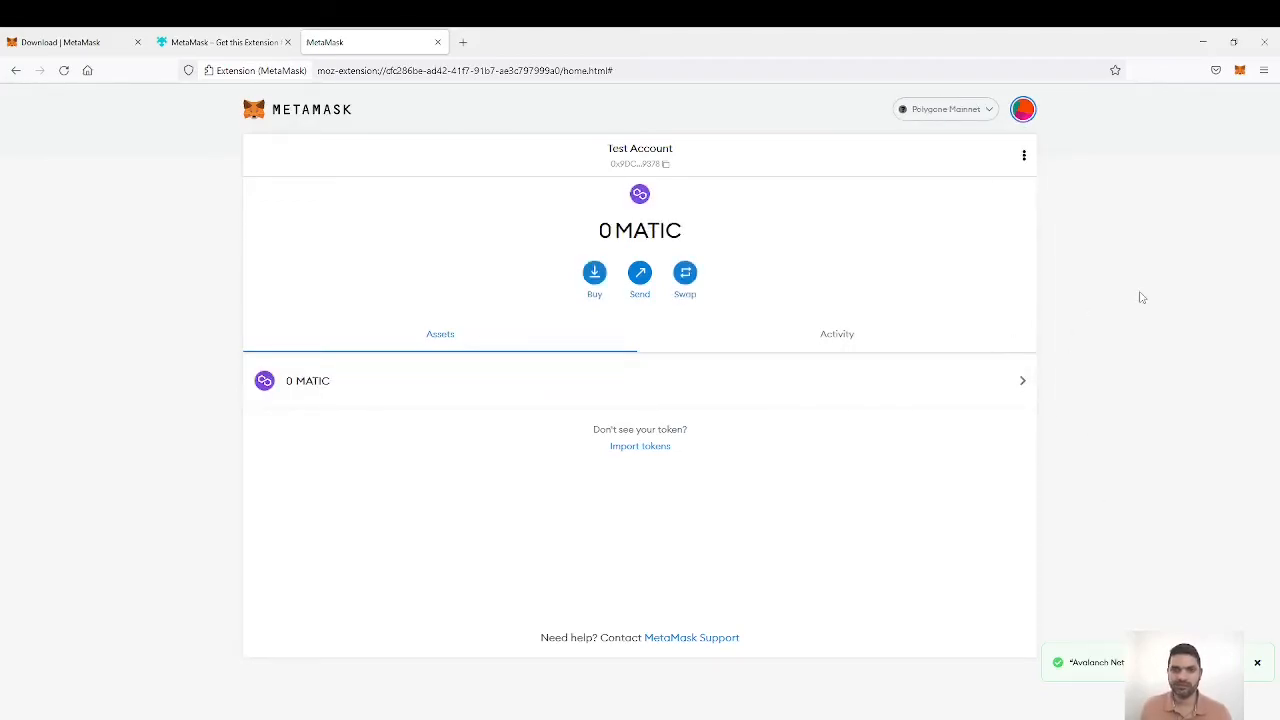
click(1233, 42)
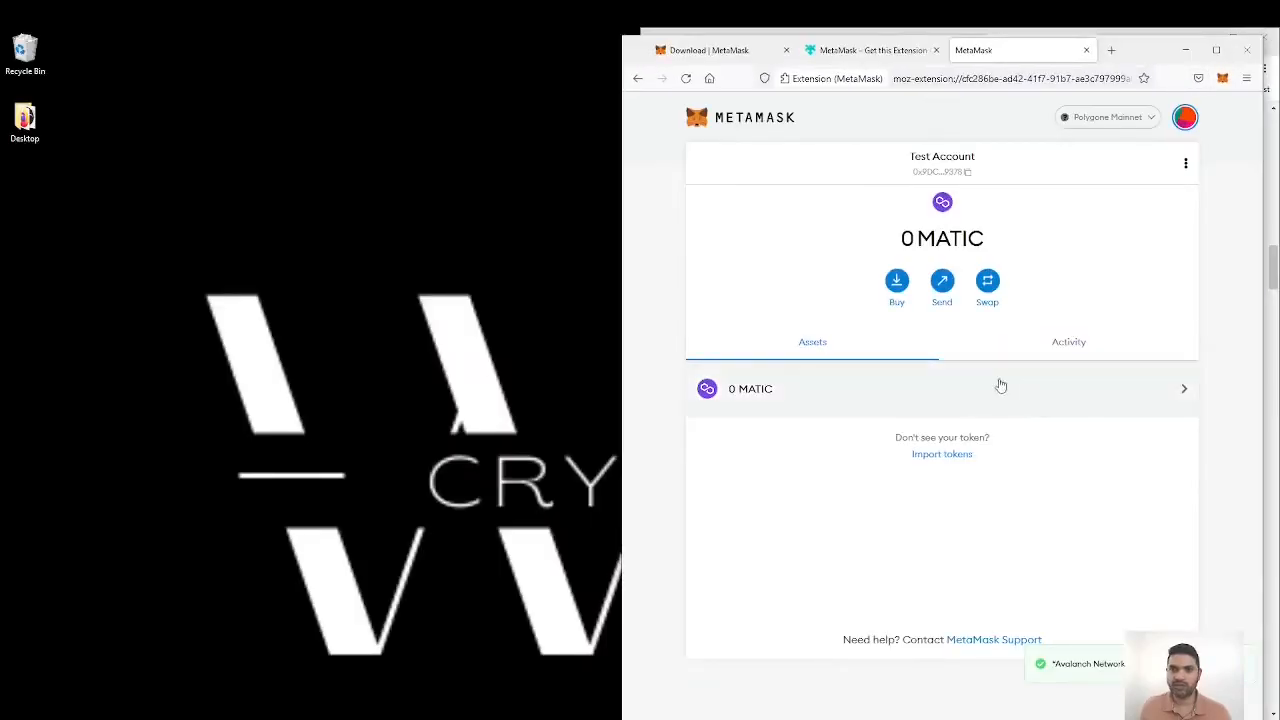
drag(1150, 56, 2, 232)
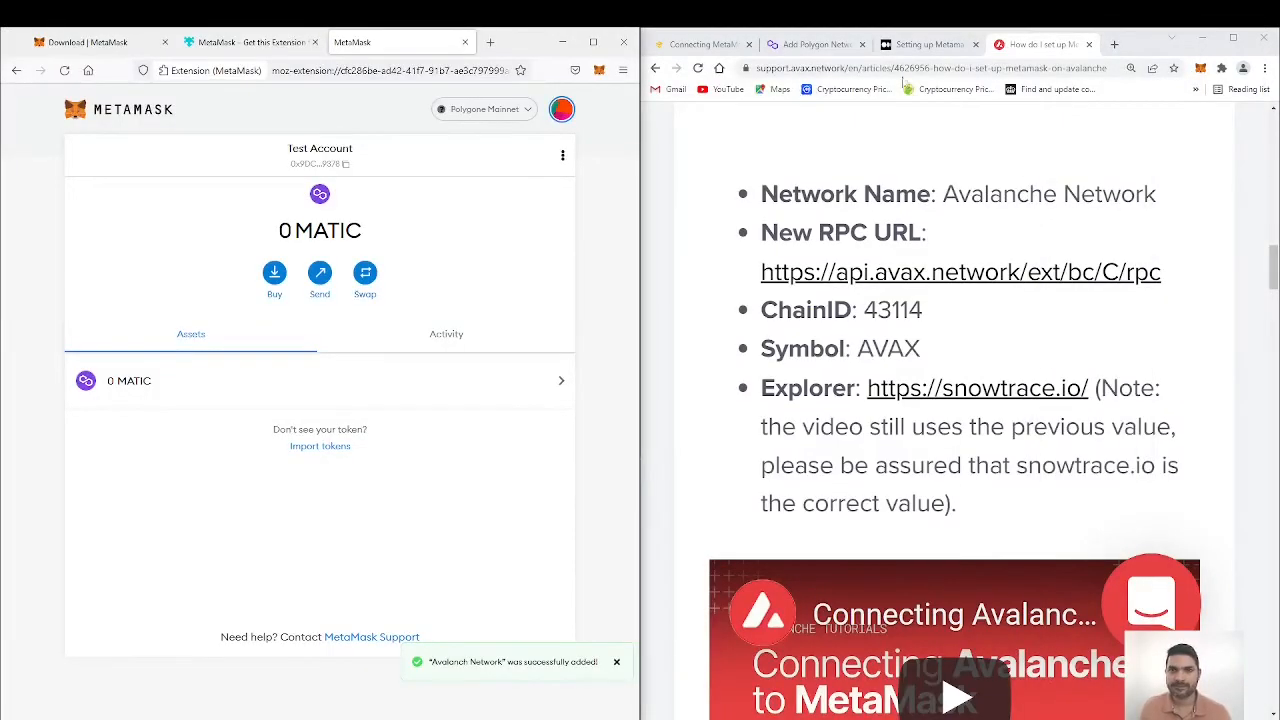
Step: Open CoinMarketCap in a new Chrome tab, search for klima and bring up the KlimaDAO token's contract details
click(1115, 45)
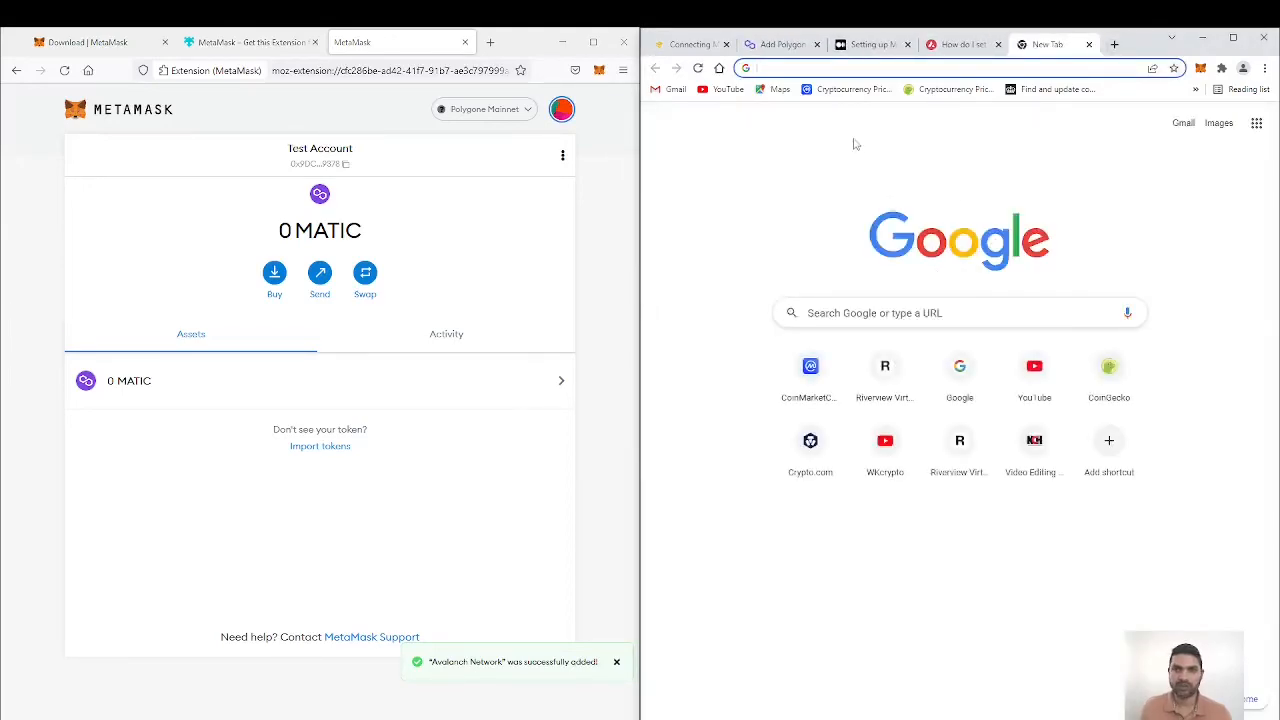
click(845, 89)
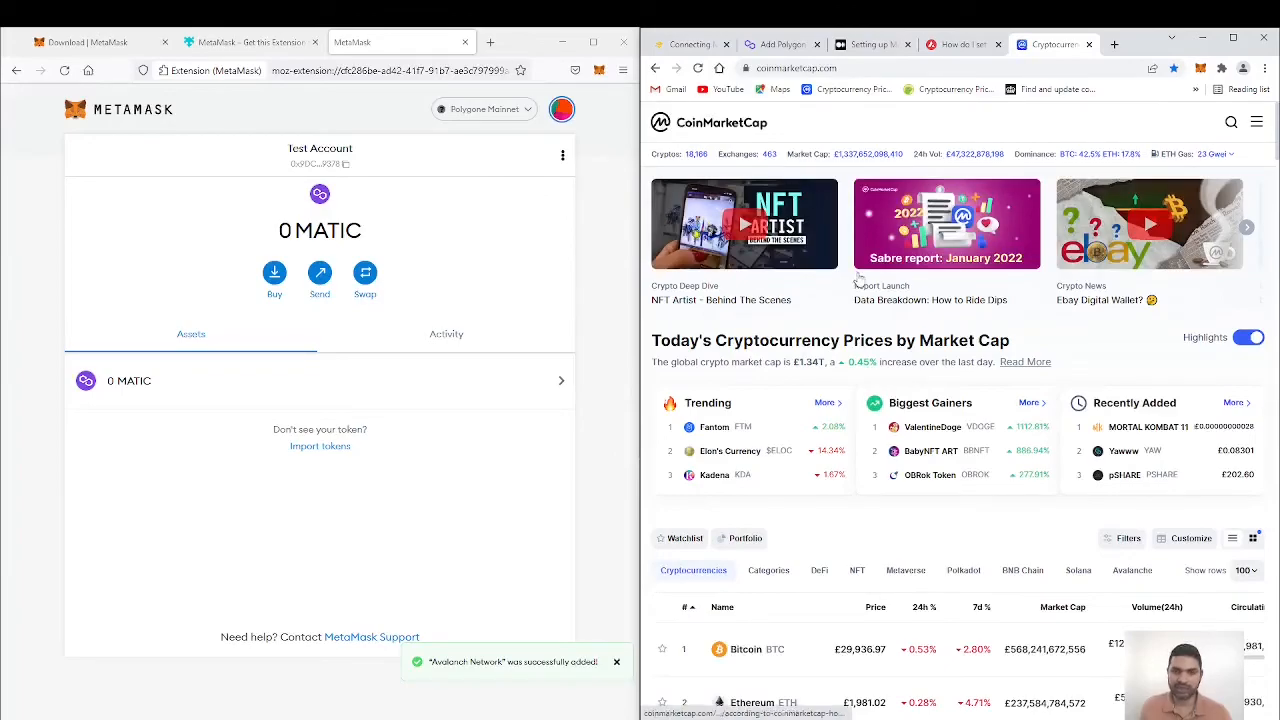
click(1234, 123)
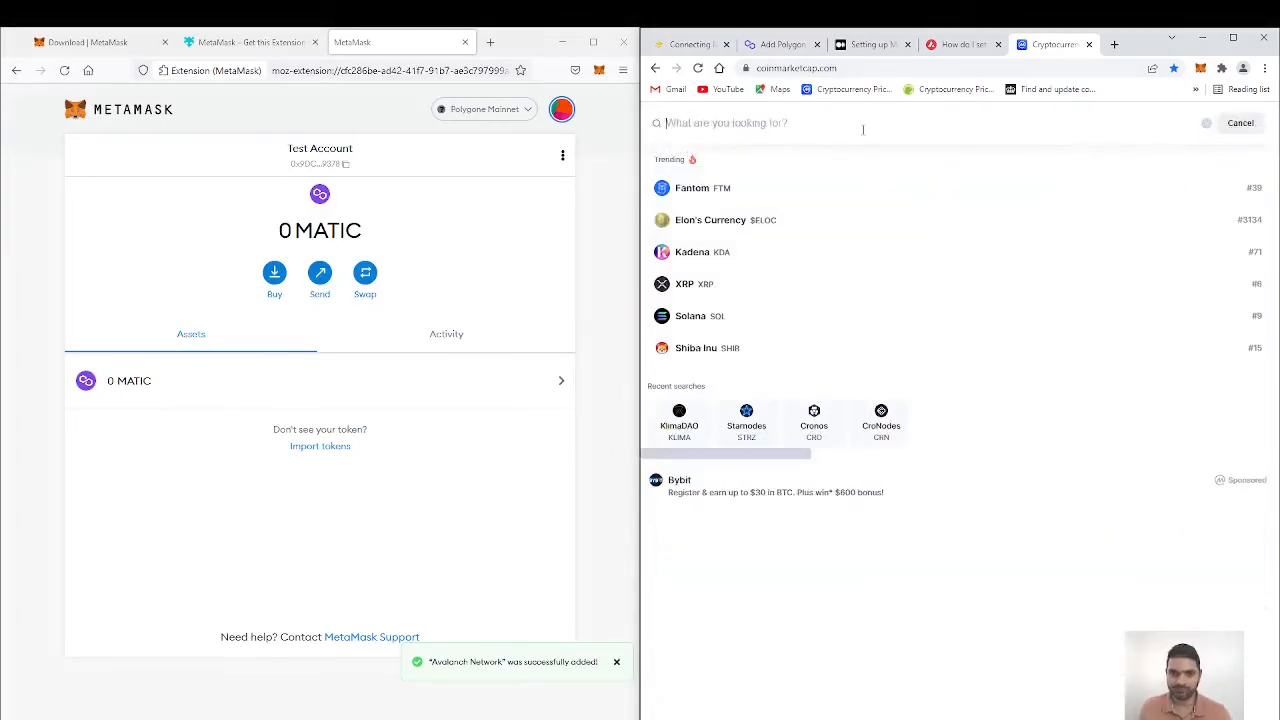
text(klima)
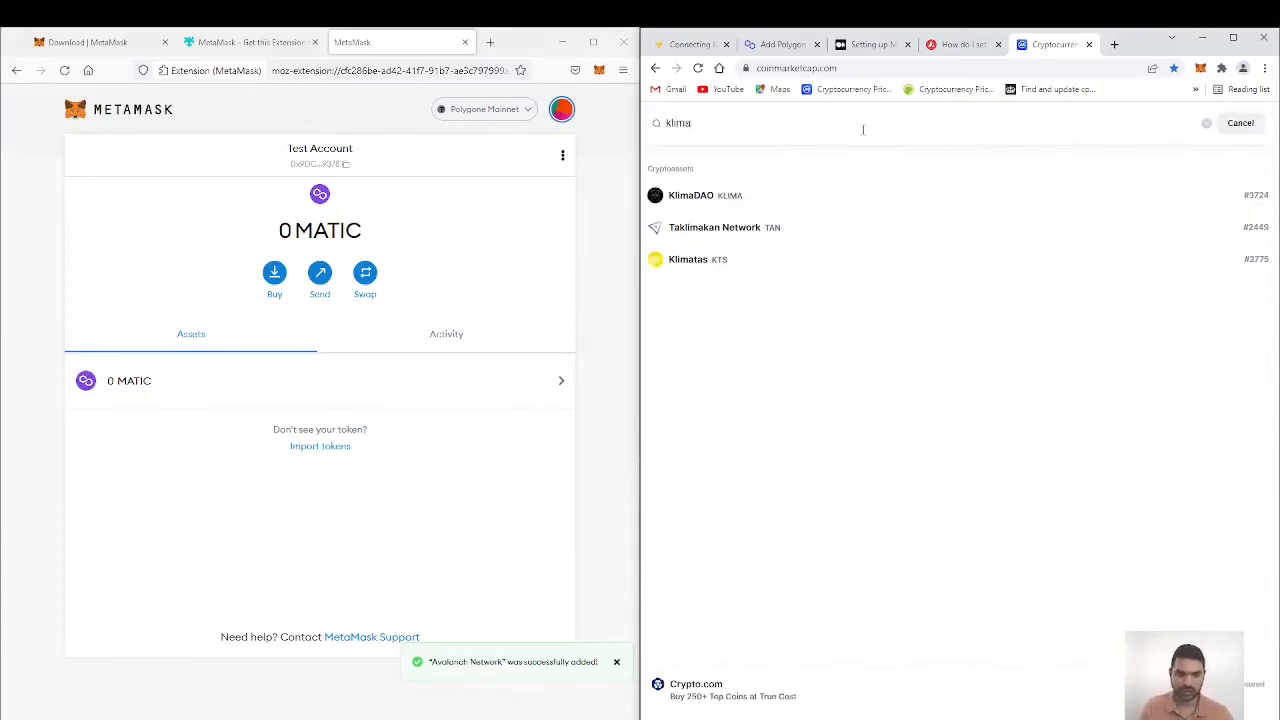
click(694, 195)
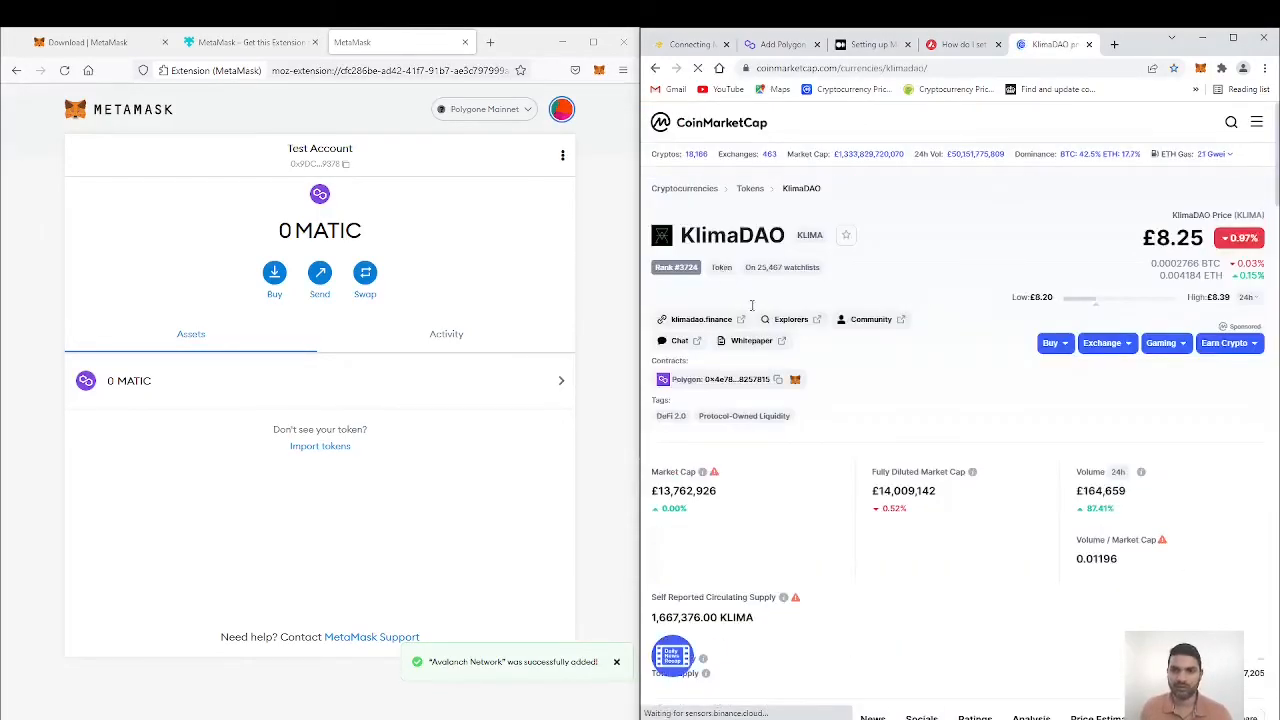
scroll(1012, 385, down, 1)
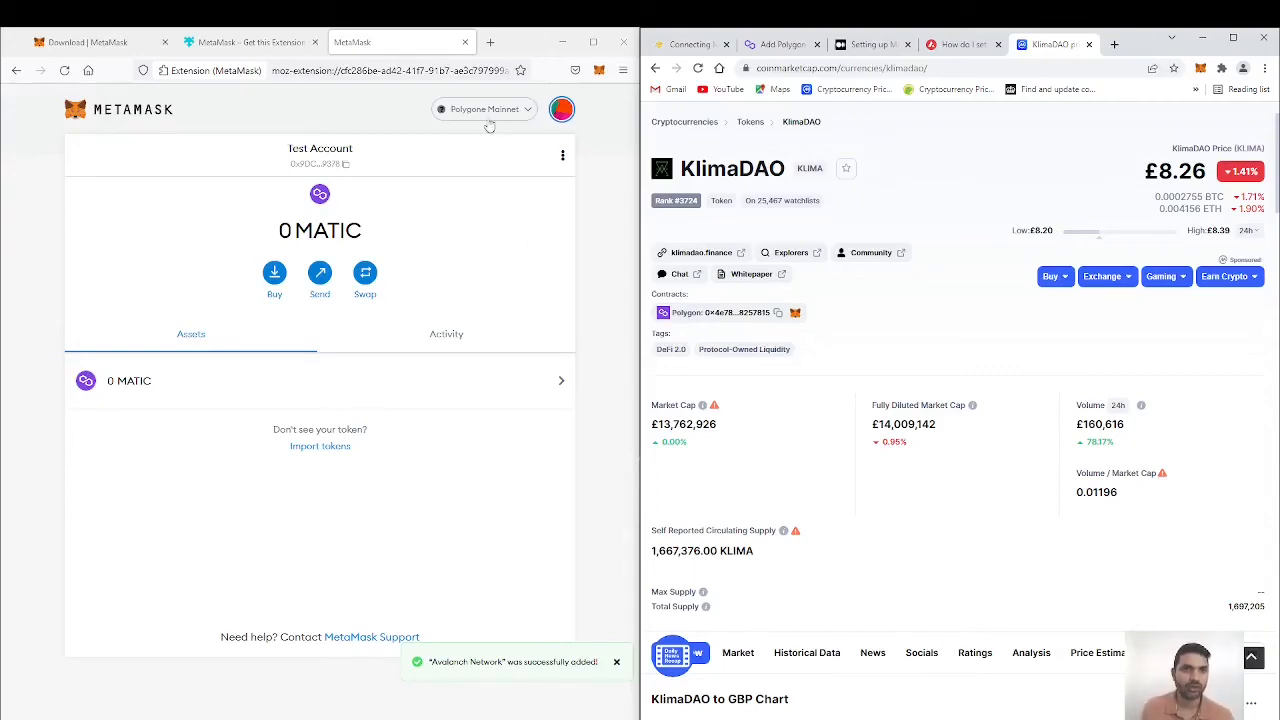
Step: Start a custom token import on Polygone Mainnet in MetaMask, using the KlimaDAO Polygon contract address copied from CoinMarketCap
click(525, 111)
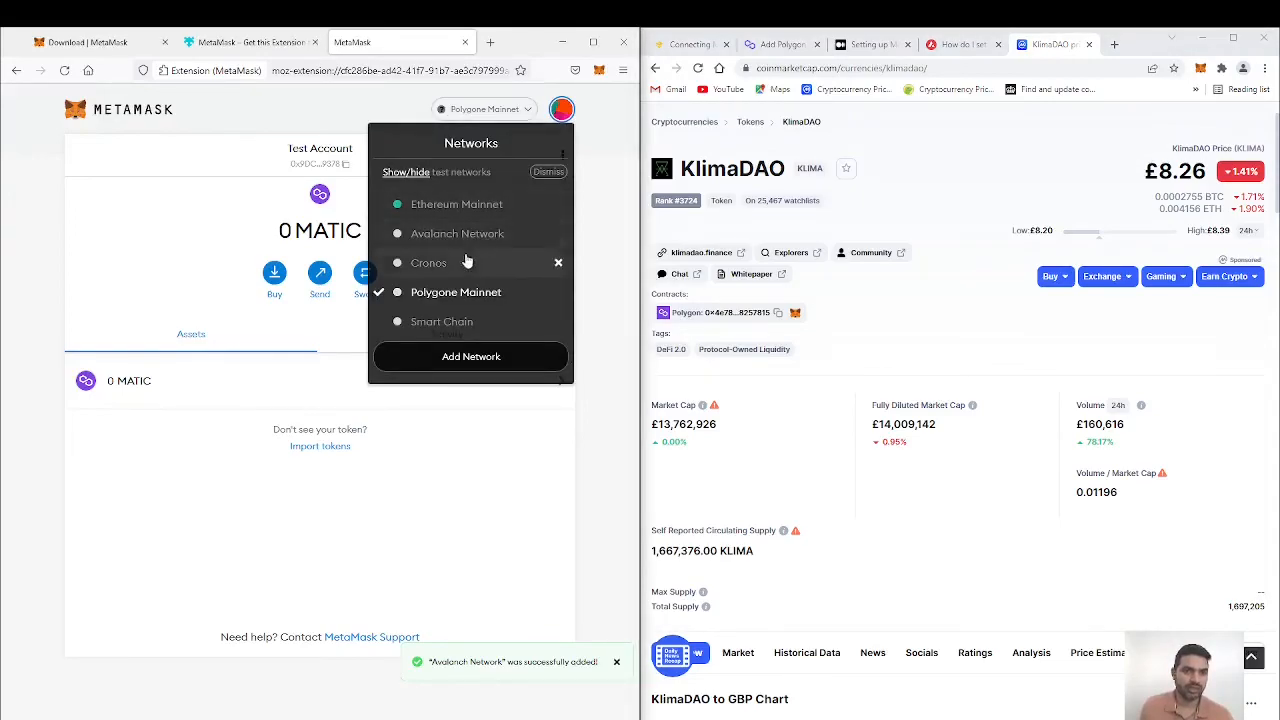
click(422, 291)
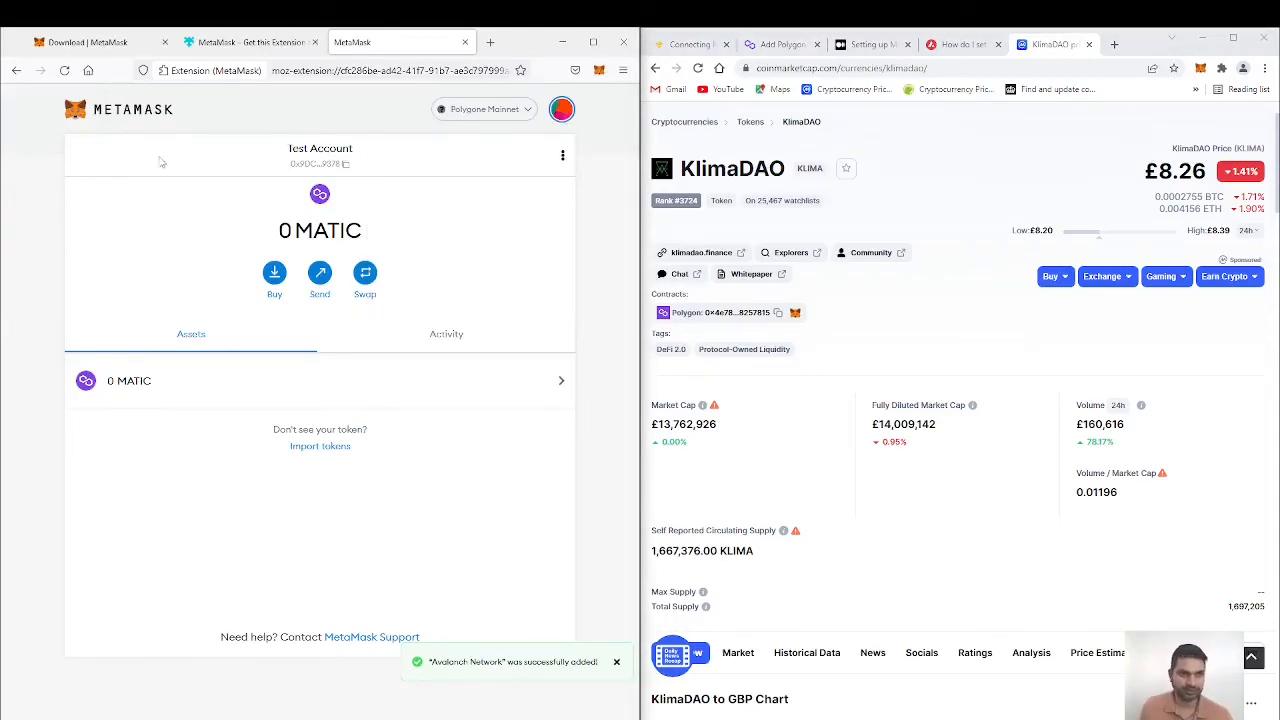
click(316, 447)
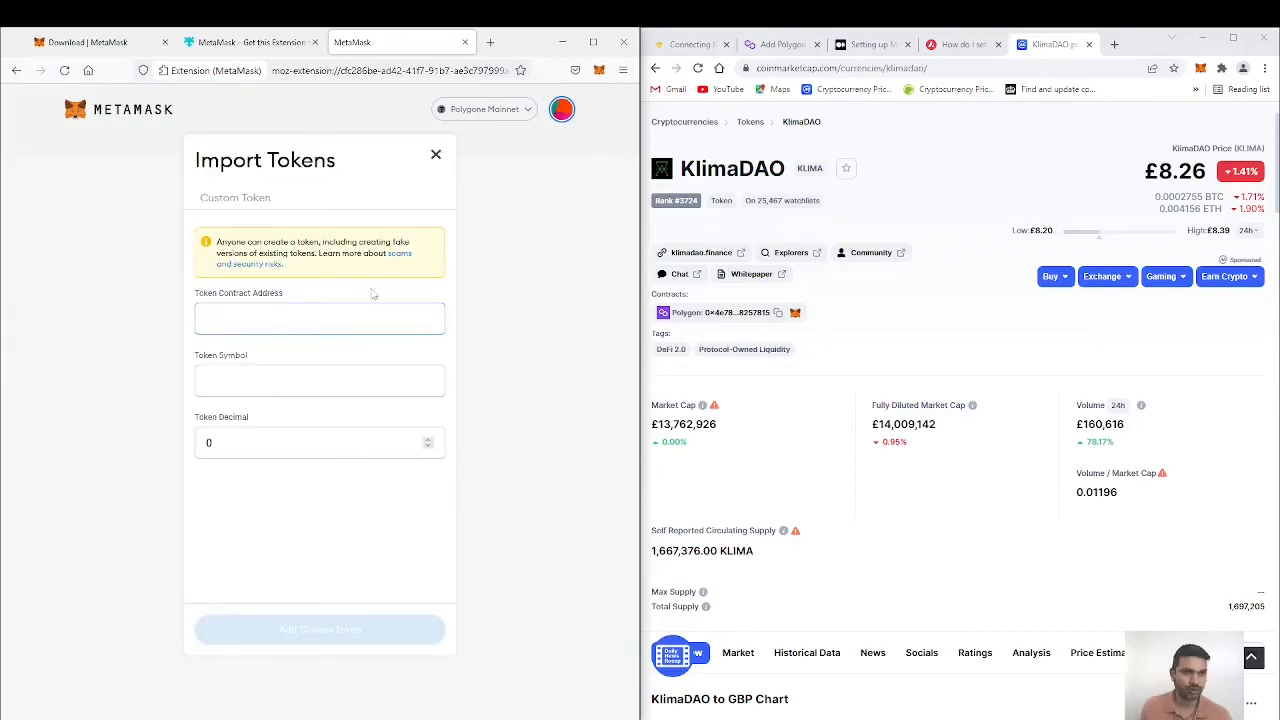
click(783, 316)
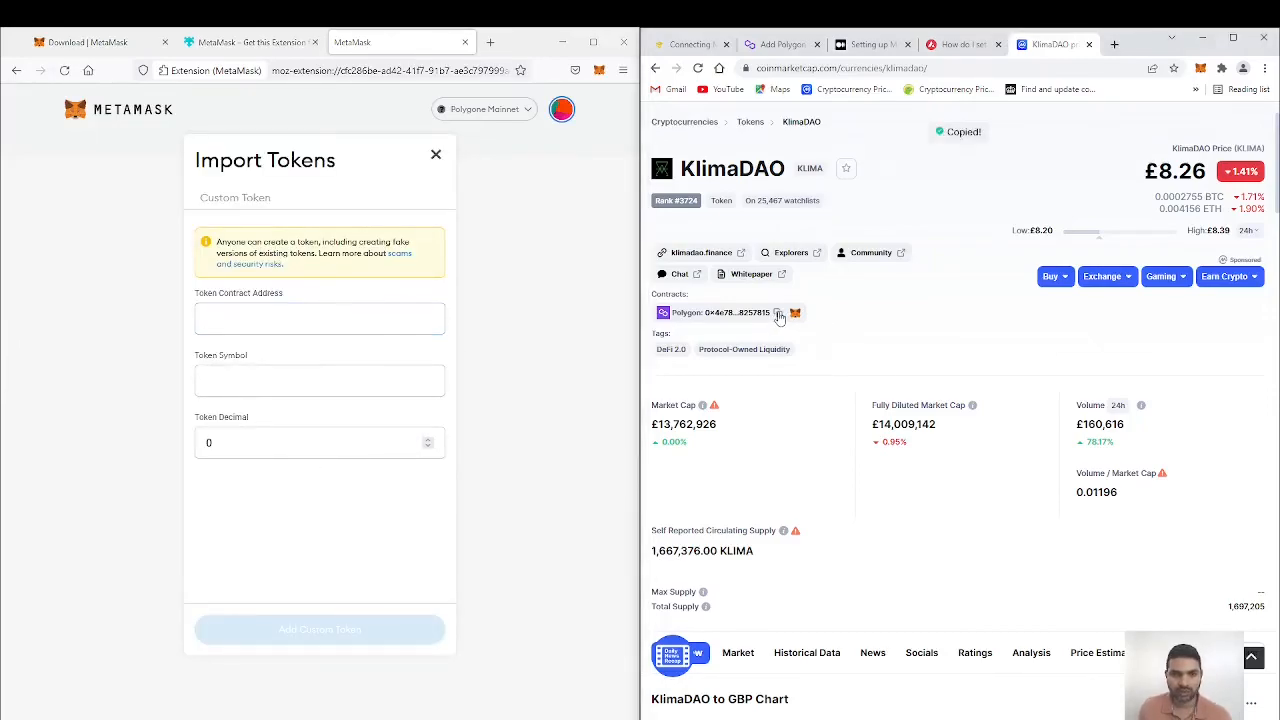
click(306, 318)
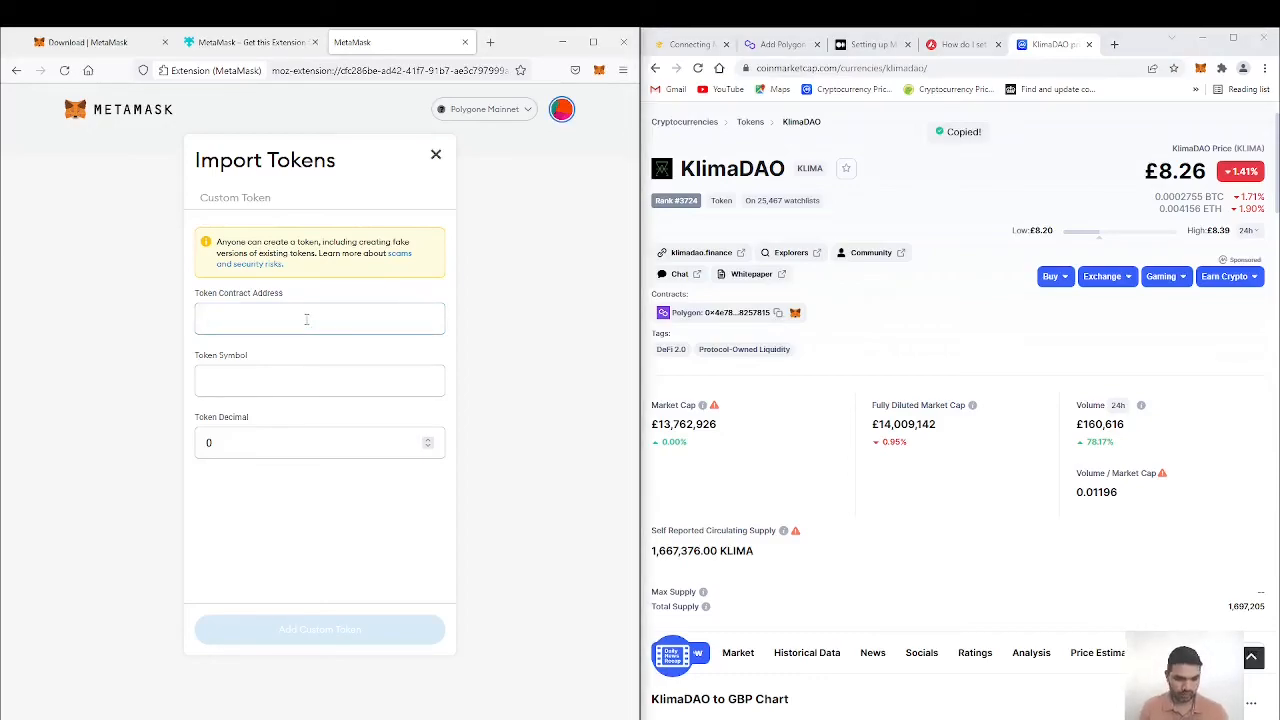
key(ctrl+v)
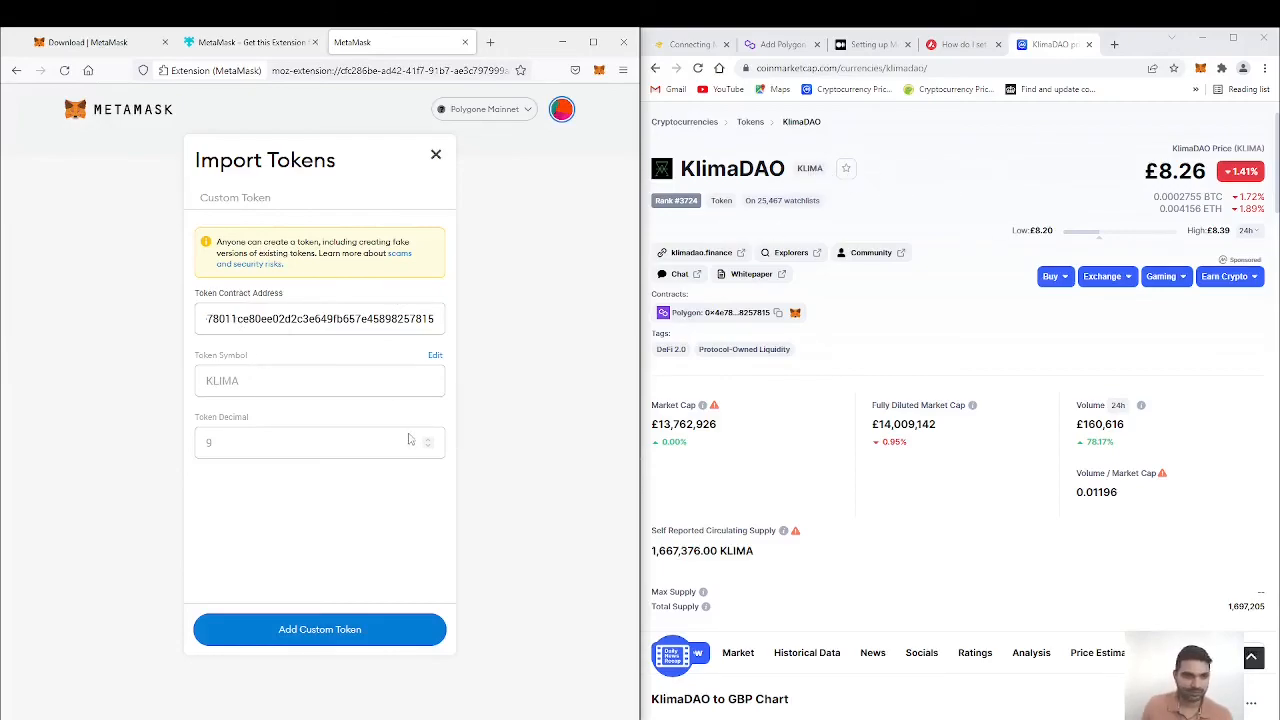
Step: Add and import the KLIMA token, and check the account's assets and the list of networks
click(316, 637)
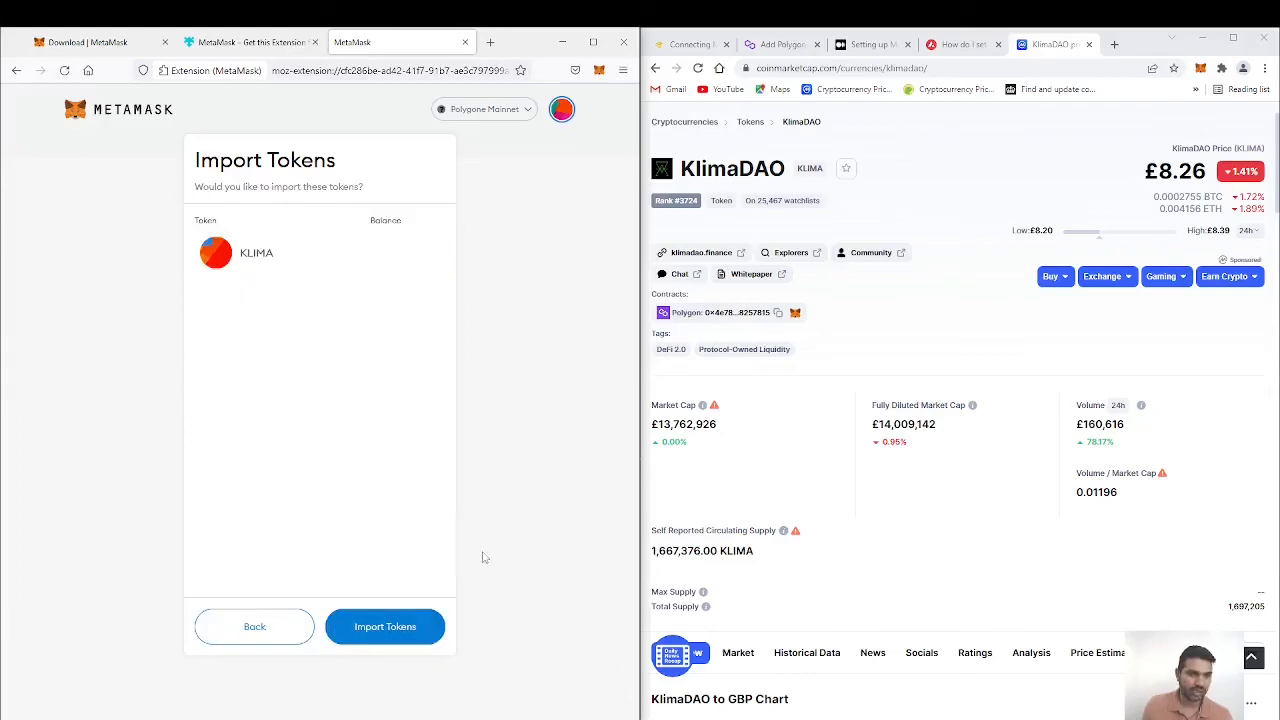
click(396, 632)
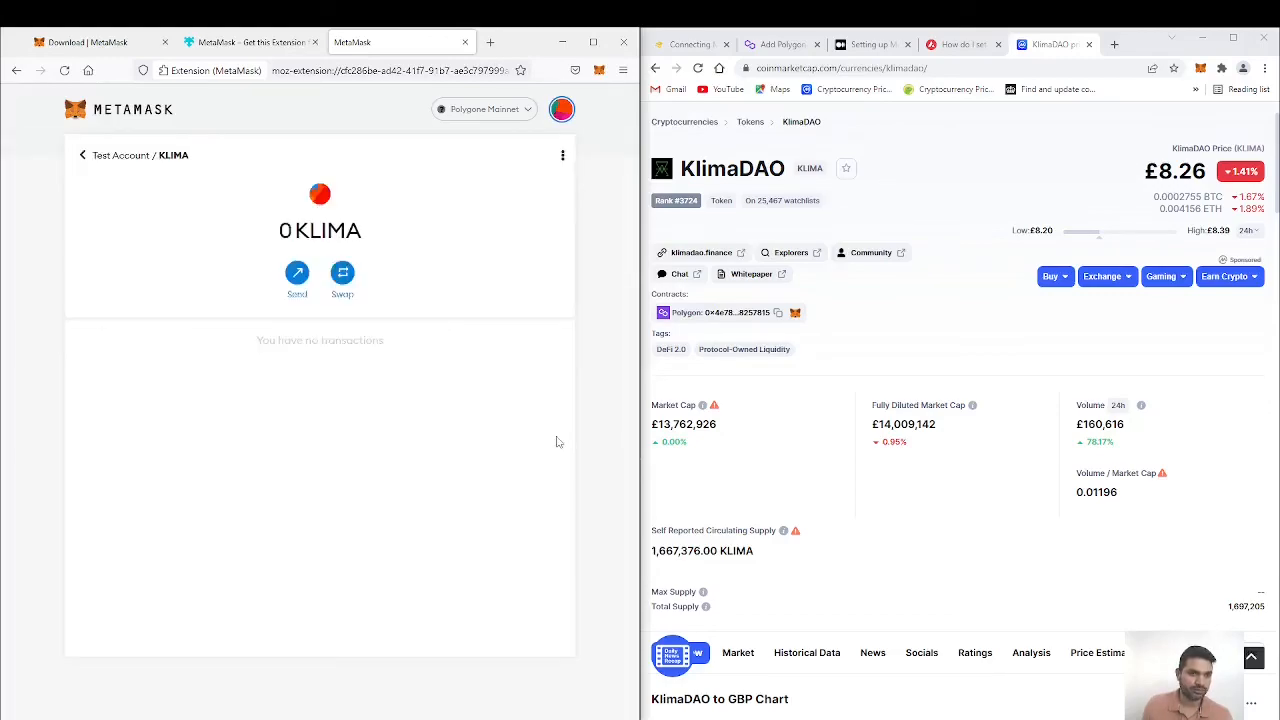
click(82, 156)
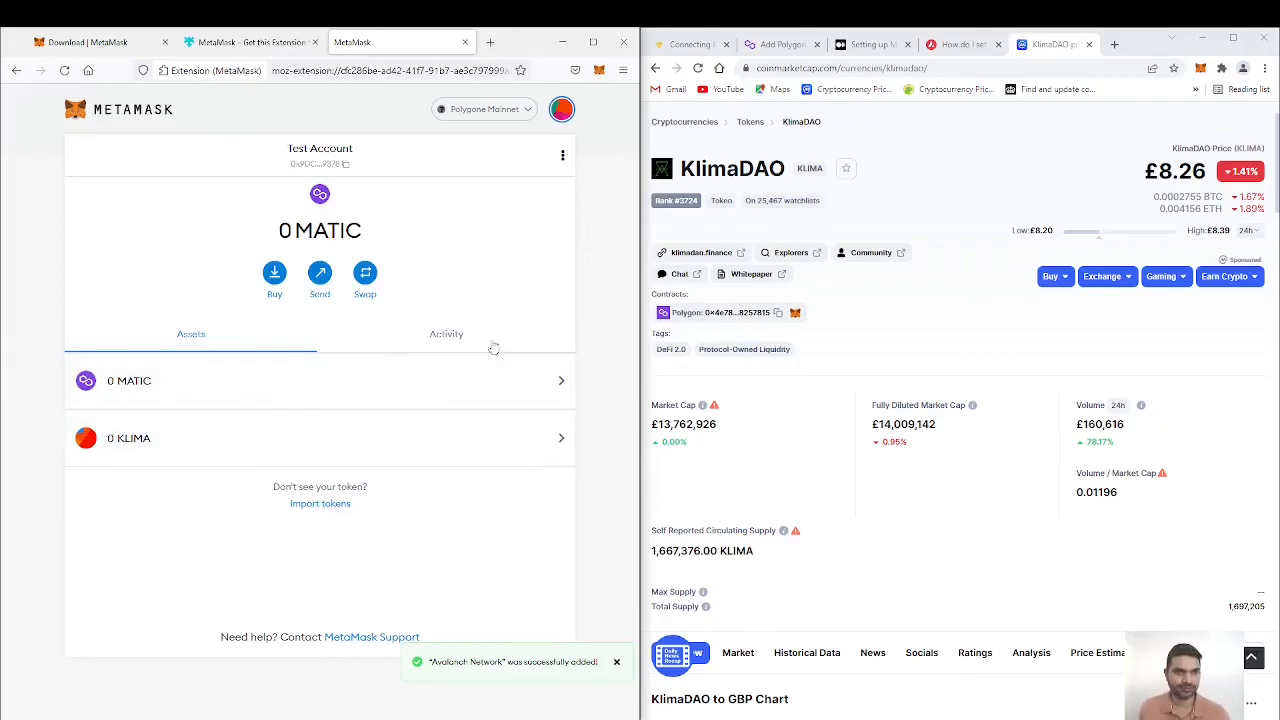
click(530, 110)
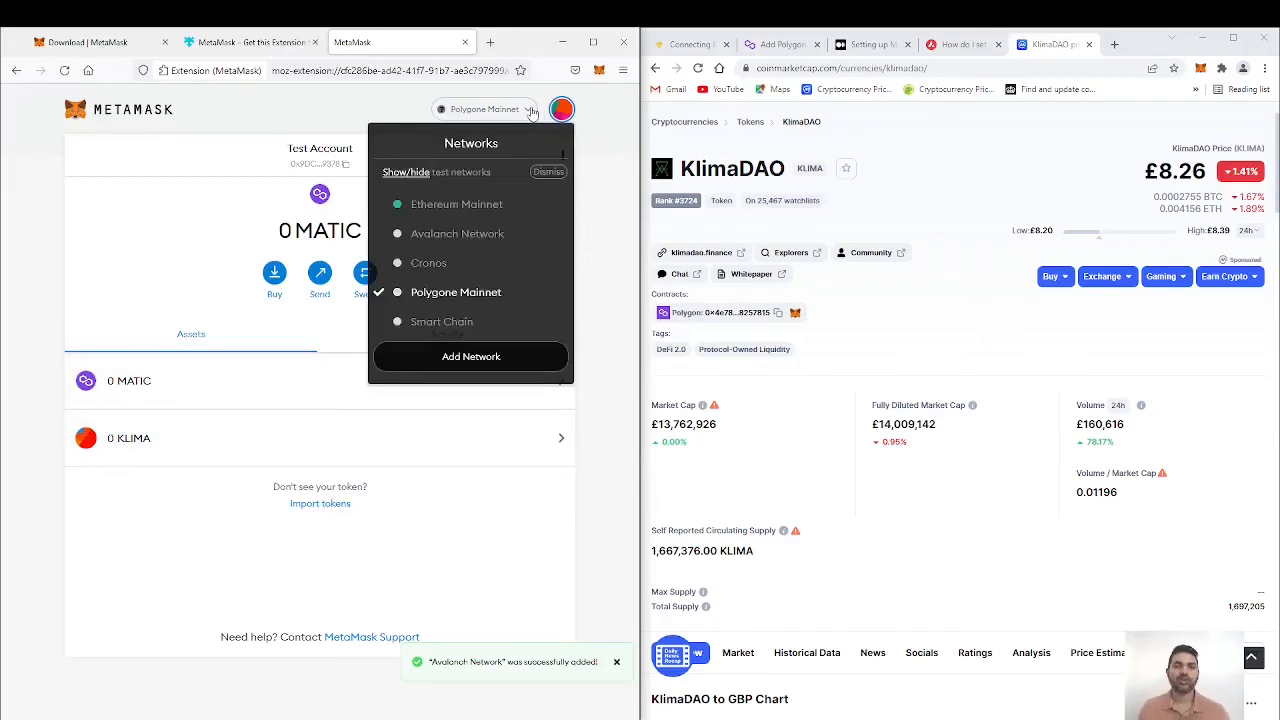